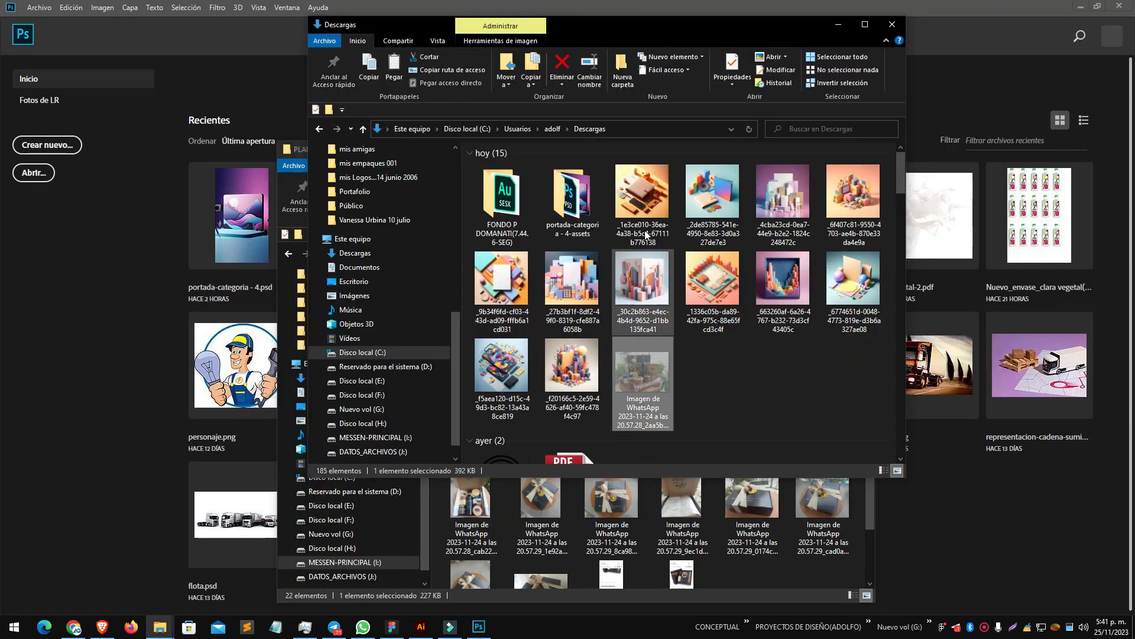
- Switch to Photoshop and place the gift-basket photo as a new layer above its background
{"action": "key", "text": "alt+Tab"}
{"action": "key", "text": "ctrl+v"}
{"action": "key", "text": "Return"}
{"action": "right_click", "coordinate": [695, 520]}
{"action": "left_click", "coordinate": [612, 346]}
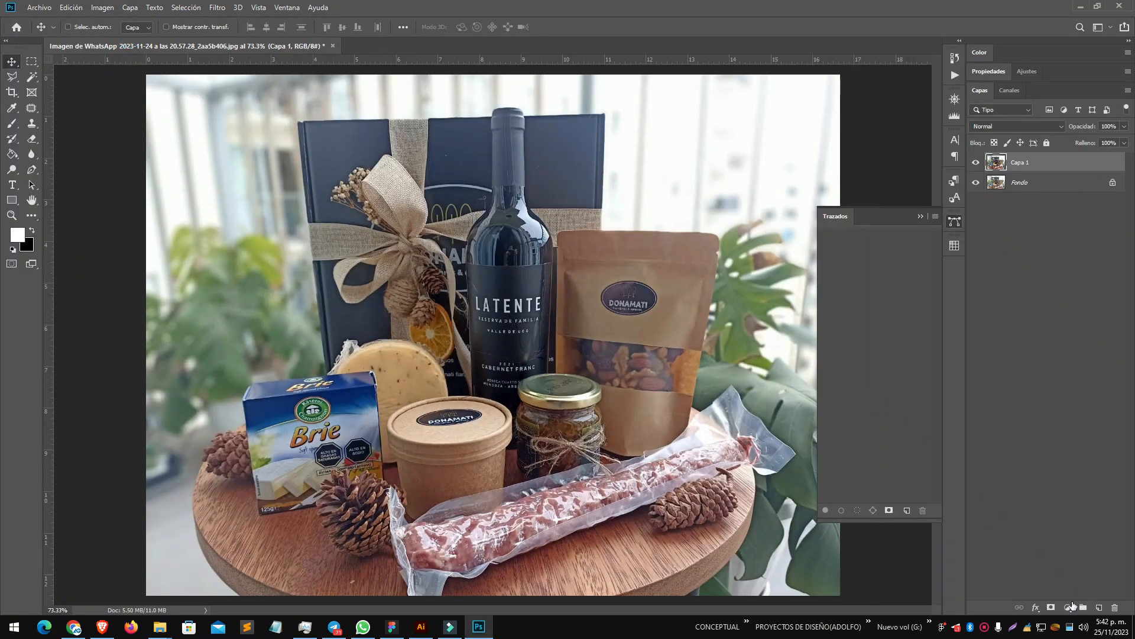
- Add an adjustment layer above the photo layer and fine-tune the image's tones
{"action": "left_click", "coordinate": [1068, 608]}
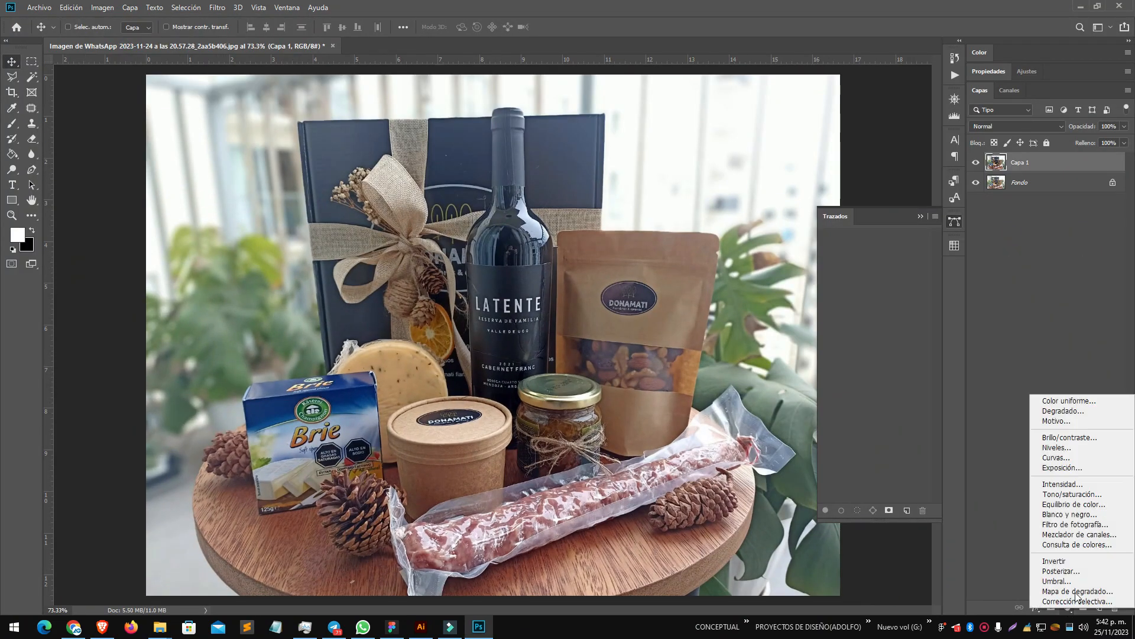
{"action": "left_click", "coordinate": [1065, 471]}
{"action": "mouse_move", "coordinate": [1068, 185]}
{"action": "left_mouse_down"}
{"action": "mouse_move", "coordinate": [1067, 195]}
{"action": "mouse_move", "coordinate": [1068, 168]}
{"action": "left_mouse_up"}
{"action": "left_click_drag", "start_coordinate": [1022, 230], "coordinate": [1024, 236]}
- Group the adjustment layer with the photo layer above the background
{"action": "right_click", "coordinate": [1069, 358]}
{"action": "left_click", "coordinate": [932, 343]}
{"action": "left_click", "coordinate": [1040, 376], "text": "shift"}
{"action": "key", "text": "ctrl+g"}
- Start a Pen path at the brie box's top edge and trace up the gift box's left side
{"action": "scroll", "coordinate": [432, 352], "scroll_direction": "up", "scroll_amount": 12}
{"action": "key", "text": "p"}
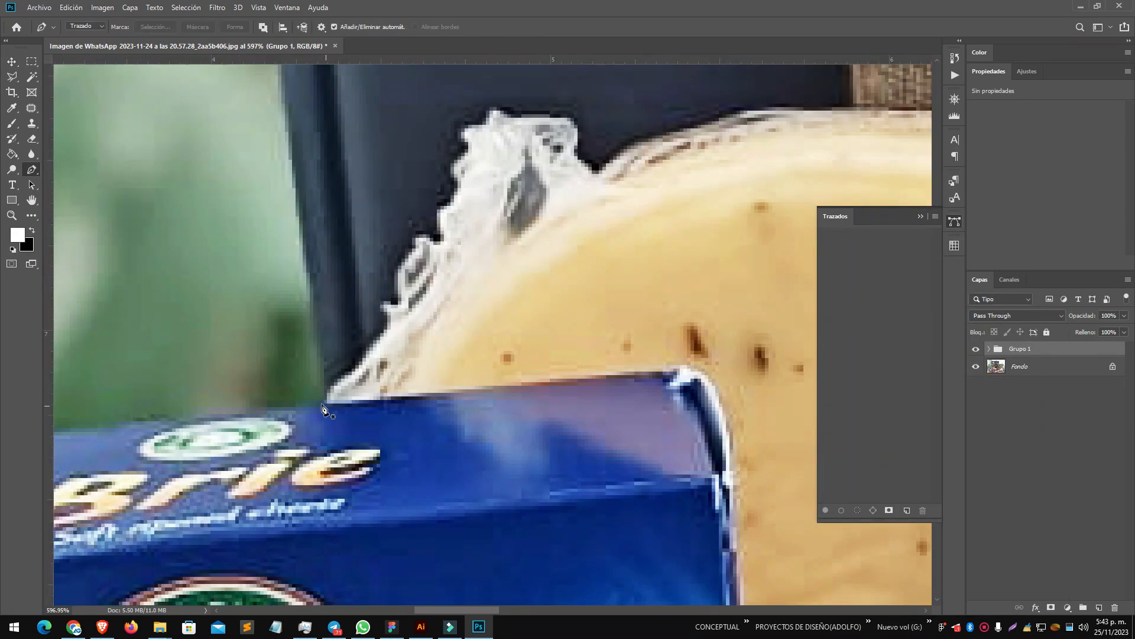
{"action": "left_click", "coordinate": [326, 405]}
{"action": "left_click", "coordinate": [308, 286]}
{"action": "left_click_drag", "start_coordinate": [278, 118], "coordinate": [314, 264]}
{"action": "left_click_drag", "start_coordinate": [248, 168], "coordinate": [233, 504]}
{"action": "left_click_drag", "start_coordinate": [297, 443], "coordinate": [319, 562]}
{"action": "left_click", "coordinate": [268, 279]}
- Extend the path along the gift box's top edge and around the wine bottle's cap
{"action": "scroll", "coordinate": [315, 285], "scroll_direction": "down", "scroll_amount": 3}
{"action": "left_click_drag", "start_coordinate": [709, 275], "coordinate": [65, 218]}
{"action": "left_click_drag", "start_coordinate": [514, 176], "coordinate": [524, 172]}
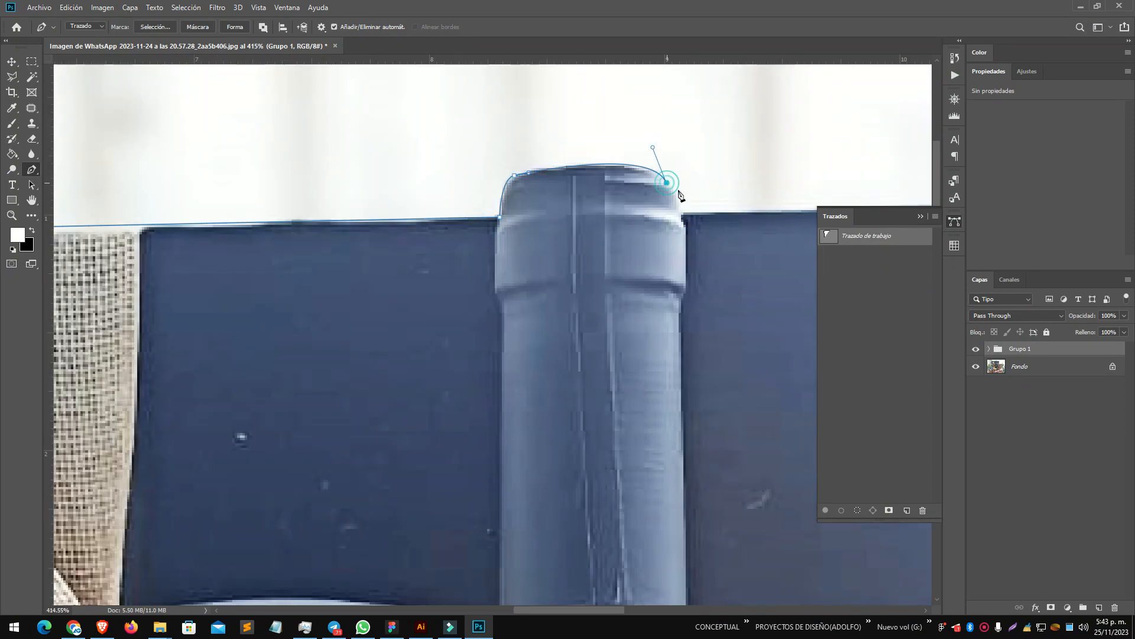
{"action": "left_click", "coordinate": [666, 183], "text": "alt"}
{"action": "left_click_drag", "start_coordinate": [682, 212], "coordinate": [681, 235]}
{"action": "left_click", "coordinate": [682, 213], "text": "alt"}
- Continue the path down the gift box's right side, around the kraft pouch and along the sausage's plastic wrap
{"action": "left_click_drag", "start_coordinate": [682, 212], "coordinate": [125, 238]}
{"action": "left_click_drag", "start_coordinate": [577, 355], "coordinate": [431, 77]}
{"action": "left_click", "coordinate": [421, 356]}
{"action": "scroll", "coordinate": [421, 356], "scroll_direction": "down", "scroll_amount": 4}
{"action": "left_click_drag", "start_coordinate": [423, 357], "coordinate": [159, 308]}
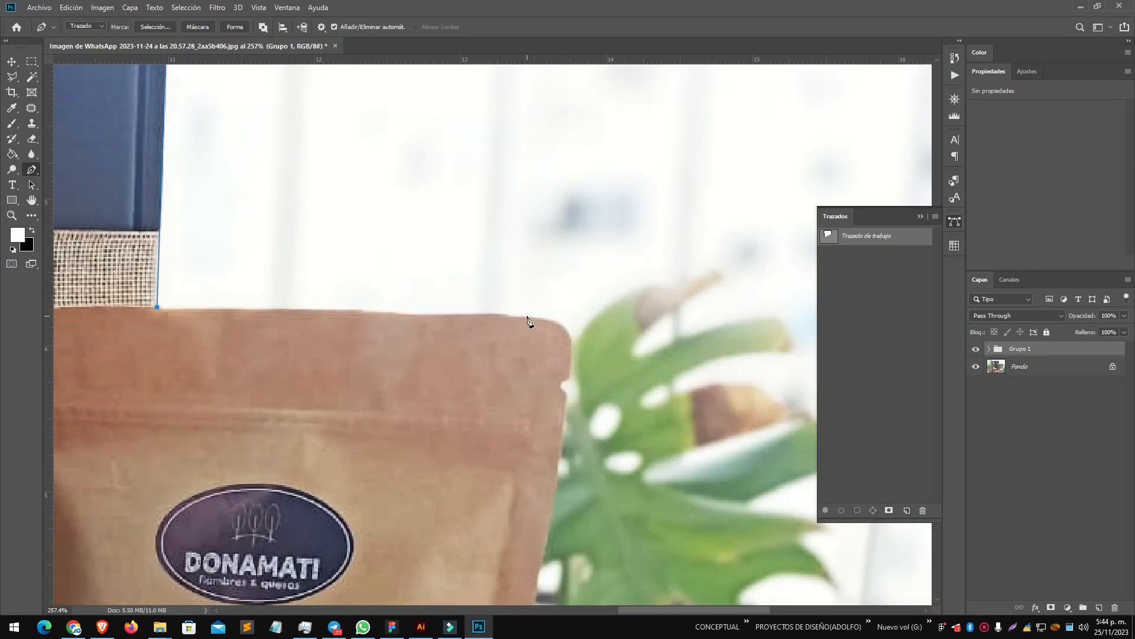
{"action": "scroll", "coordinate": [449, 340], "scroll_direction": "down", "scroll_amount": 10}
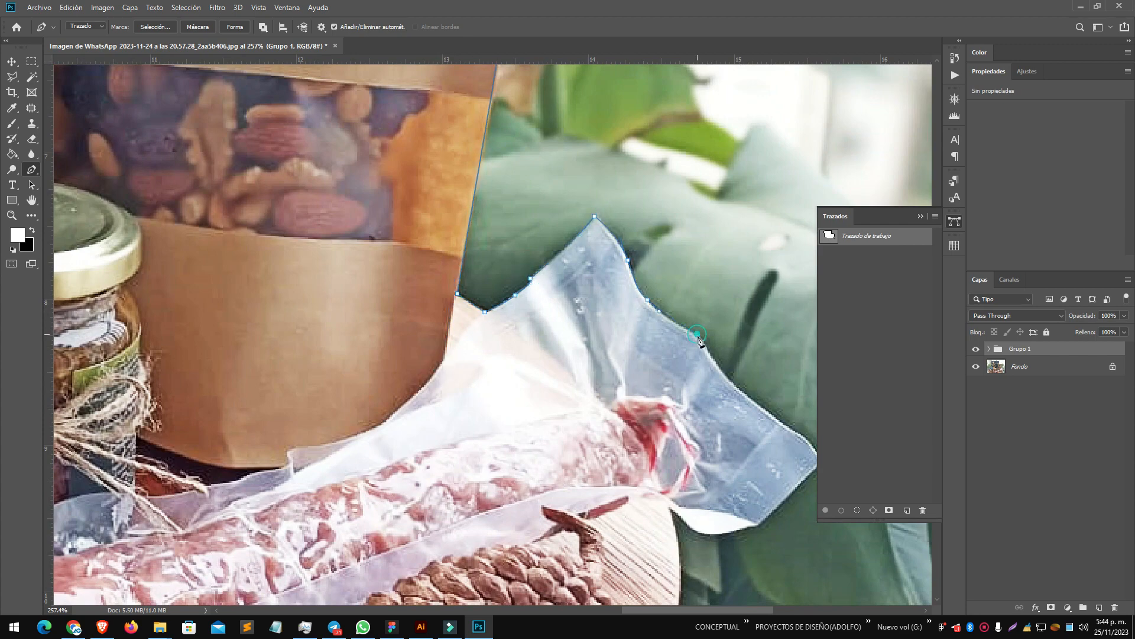
{"action": "scroll", "coordinate": [699, 340], "scroll_direction": "up", "scroll_amount": 5}
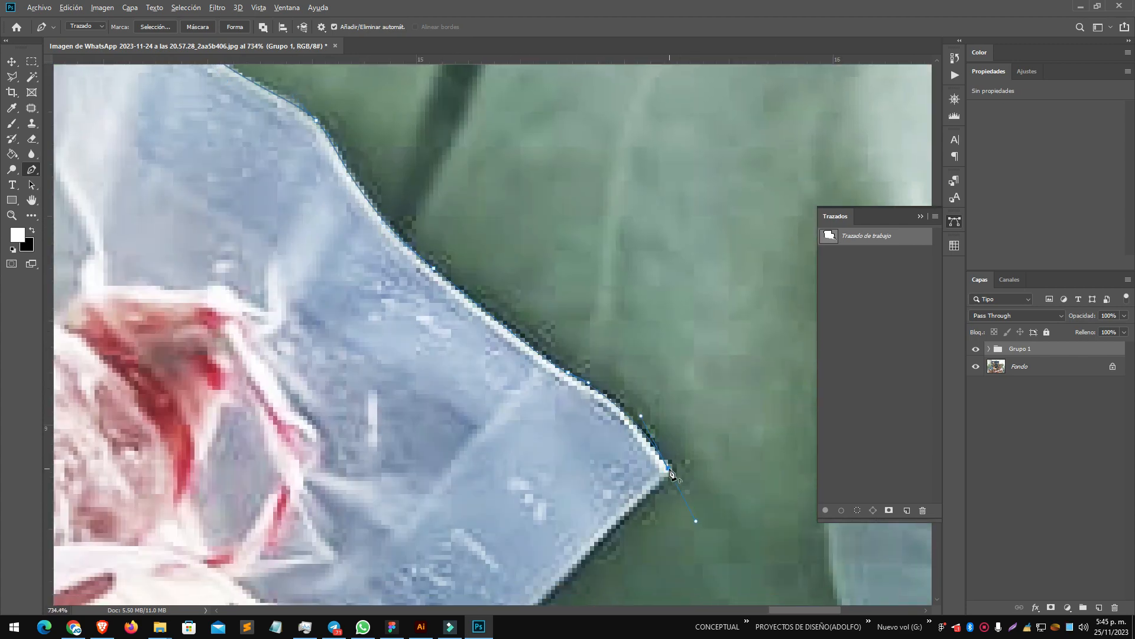
- Trace the path around the plastic wrap's outer corner and back to the wooden board
{"action": "left_click", "coordinate": [669, 469], "text": "alt"}
{"action": "left_click_drag", "start_coordinate": [560, 577], "coordinate": [615, 166]}
{"action": "left_click", "coordinate": [540, 243]}
{"action": "scroll", "coordinate": [329, 297], "scroll_direction": "down", "scroll_amount": 7}
{"action": "scroll", "coordinate": [327, 298], "scroll_direction": "up", "scroll_amount": 2}
{"action": "left_click", "coordinate": [325, 296]}
- Curve the path along the wooden board's right rim down to the image's bottom edge
{"action": "left_click_drag", "start_coordinate": [326, 296], "coordinate": [608, 64]}
{"action": "left_click_drag", "start_coordinate": [348, 384], "coordinate": [277, 421]}
{"action": "left_click", "coordinate": [500, 272]}
{"action": "left_click_drag", "start_coordinate": [501, 272], "coordinate": [316, 484]}
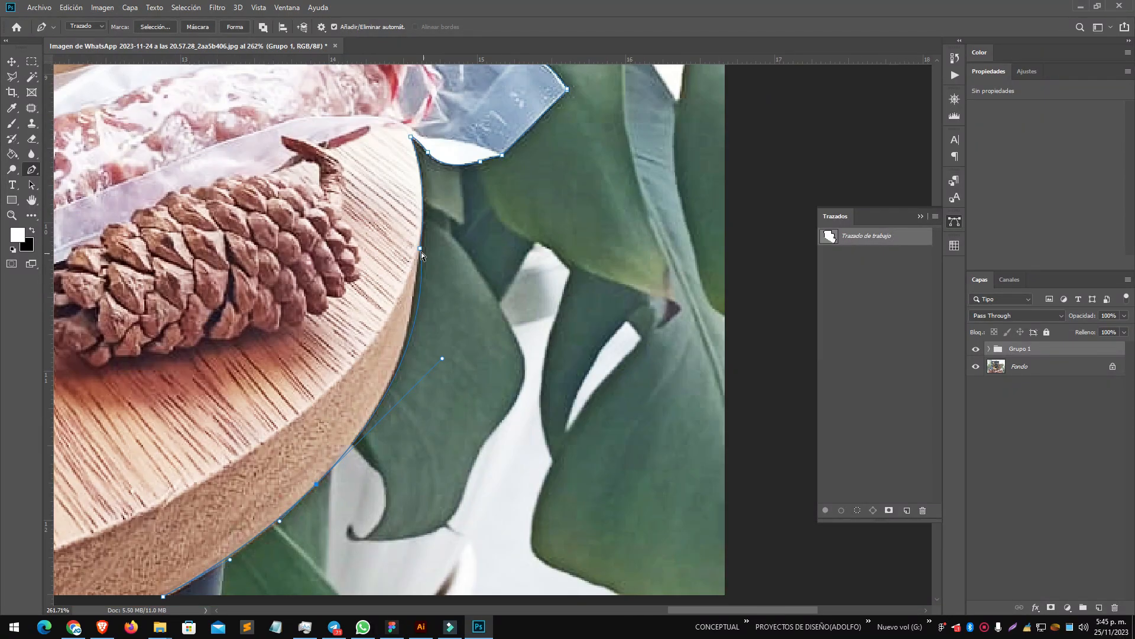
- Carry the path along the image's bottom edge and up the wooden board's left rim
{"action": "key", "text": "ctrl+0"}
{"action": "left_click", "coordinate": [248, 590]}
{"action": "left_click_drag", "start_coordinate": [248, 590], "coordinate": [308, 360]}
{"action": "scroll", "coordinate": [274, 256], "scroll_direction": "up", "scroll_amount": 5}
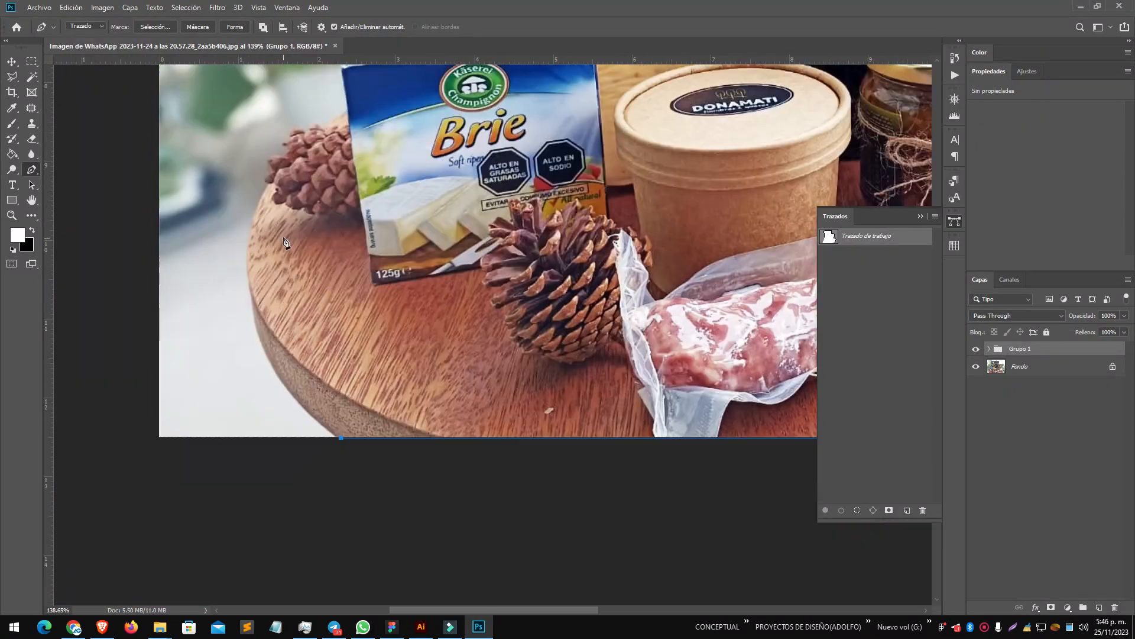
{"action": "left_click_drag", "start_coordinate": [235, 272], "coordinate": [236, 369]}
- Trace the path around the pinecone at the board's left side
{"action": "scroll", "coordinate": [239, 180], "scroll_direction": "up", "scroll_amount": 3}
{"action": "mouse_move", "coordinate": [287, 150]}
{"action": "left_mouse_down"}
{"action": "mouse_move", "coordinate": [306, 136]}
{"action": "mouse_move", "coordinate": [274, 258]}
{"action": "left_mouse_up"}
{"action": "left_click", "coordinate": [234, 278]}
{"action": "left_click", "coordinate": [234, 244]}
{"action": "left_click_drag", "start_coordinate": [281, 230], "coordinate": [308, 234]}
{"action": "left_click_drag", "start_coordinate": [366, 150], "coordinate": [375, 159]}
{"action": "left_click", "coordinate": [375, 158]}
- Complete the path along the brie box and close it, saving it under the name 1
{"action": "mouse_move", "coordinate": [413, 144]}
{"action": "left_mouse_down"}
{"action": "mouse_move", "coordinate": [277, 261]}
{"action": "mouse_move", "coordinate": [266, 298]}
{"action": "left_mouse_up"}
{"action": "left_click", "coordinate": [295, 267]}
{"action": "left_click", "coordinate": [275, 157]}
{"action": "left_click", "coordinate": [313, 86]}
{"action": "left_click_drag", "start_coordinate": [322, 84], "coordinate": [275, 267]}
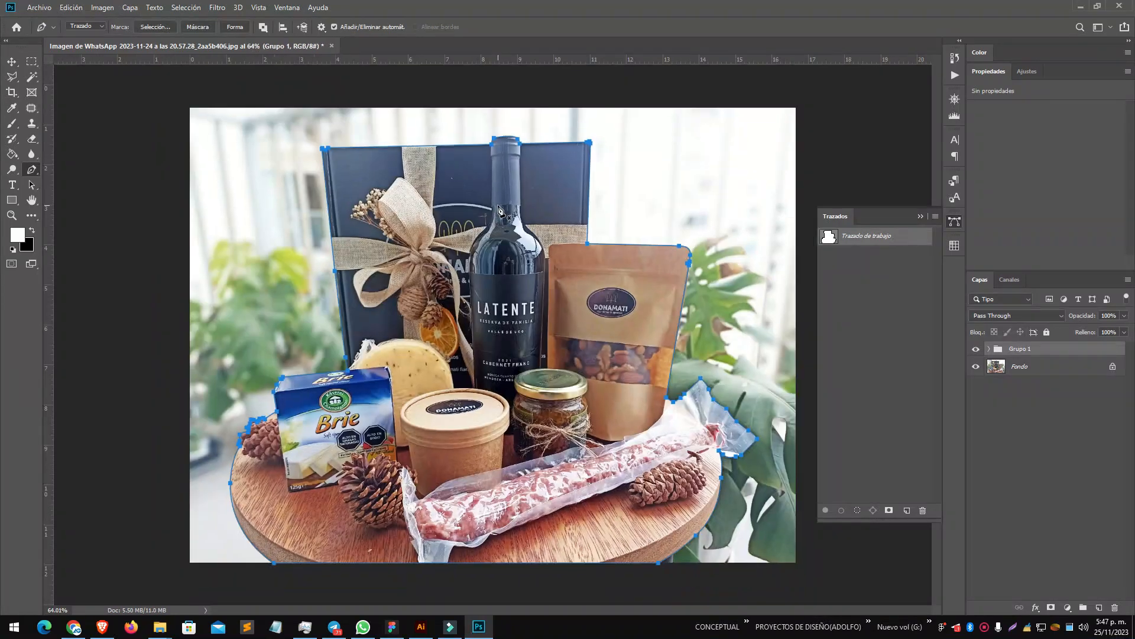
{"action": "key", "text": "ctrl+0"}
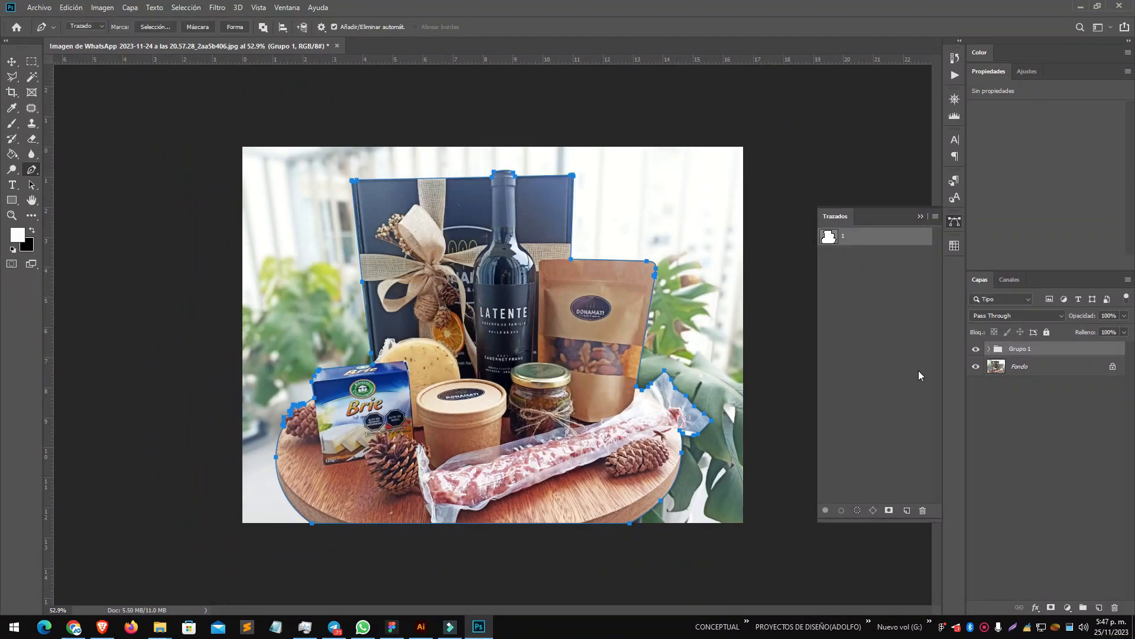
- Apply the path as a vector mask to Grupo 1 and hide the background layer
{"action": "left_click", "coordinate": [197, 26]}
{"action": "left_click", "coordinate": [976, 372]}
{"action": "scroll", "coordinate": [671, 410], "scroll_direction": "up", "scroll_amount": 8}
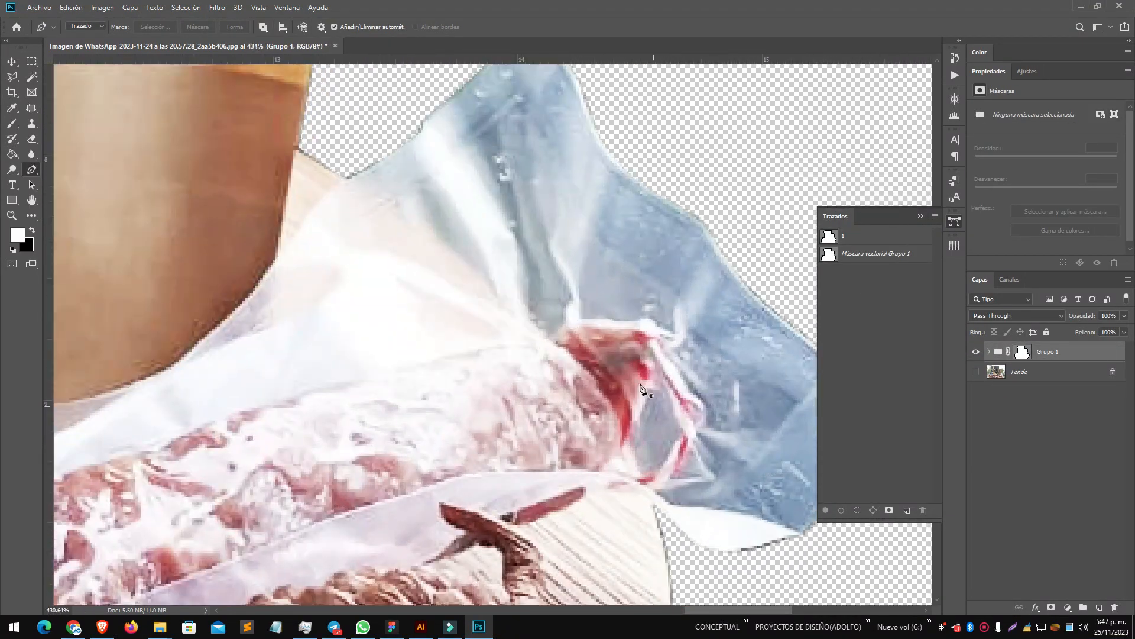
{"action": "scroll", "coordinate": [296, 175], "scroll_direction": "up", "scroll_amount": 3}
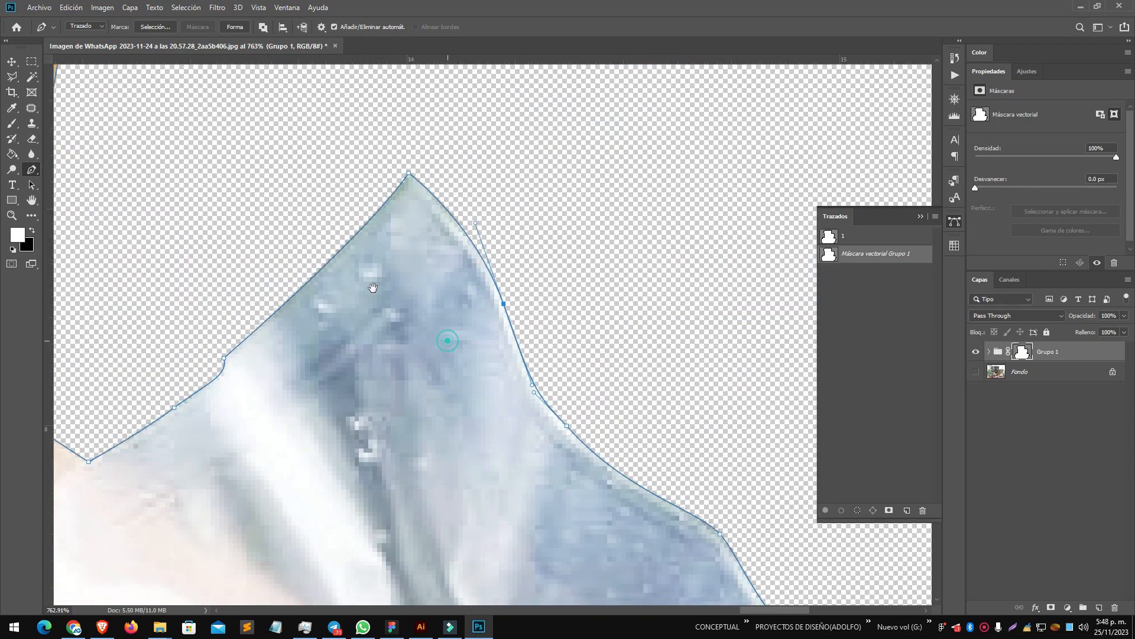
- Draw a path around the transparent plastic wrap, excluding the sausage's tied end, and save it as 2
{"action": "left_click", "coordinate": [490, 335]}
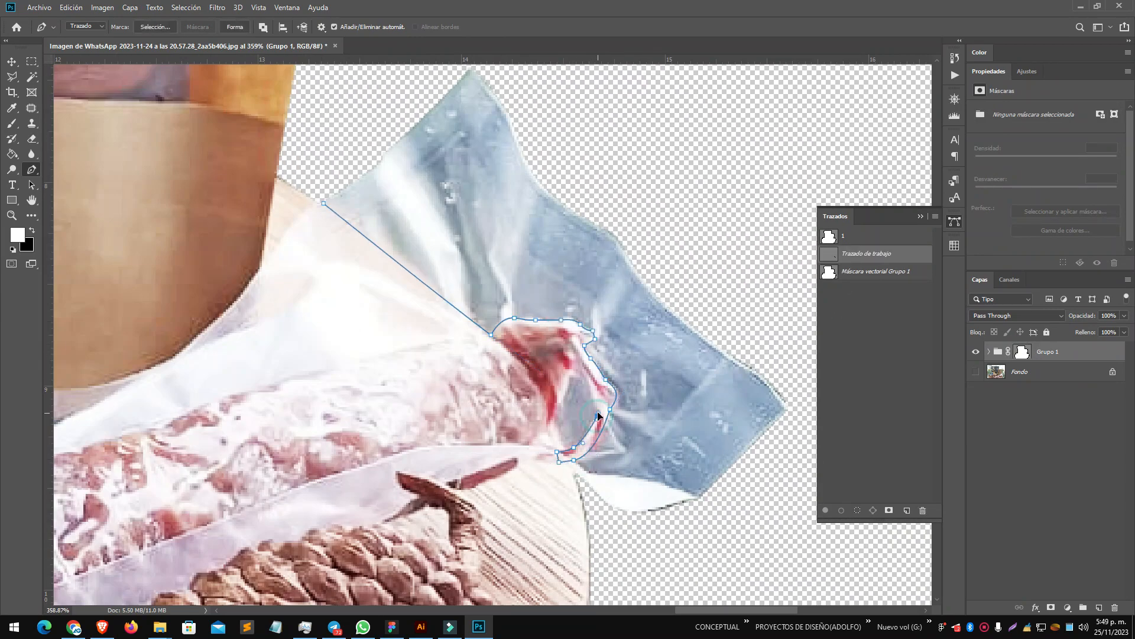
{"action": "scroll", "coordinate": [549, 431], "scroll_direction": "up", "scroll_amount": 3}
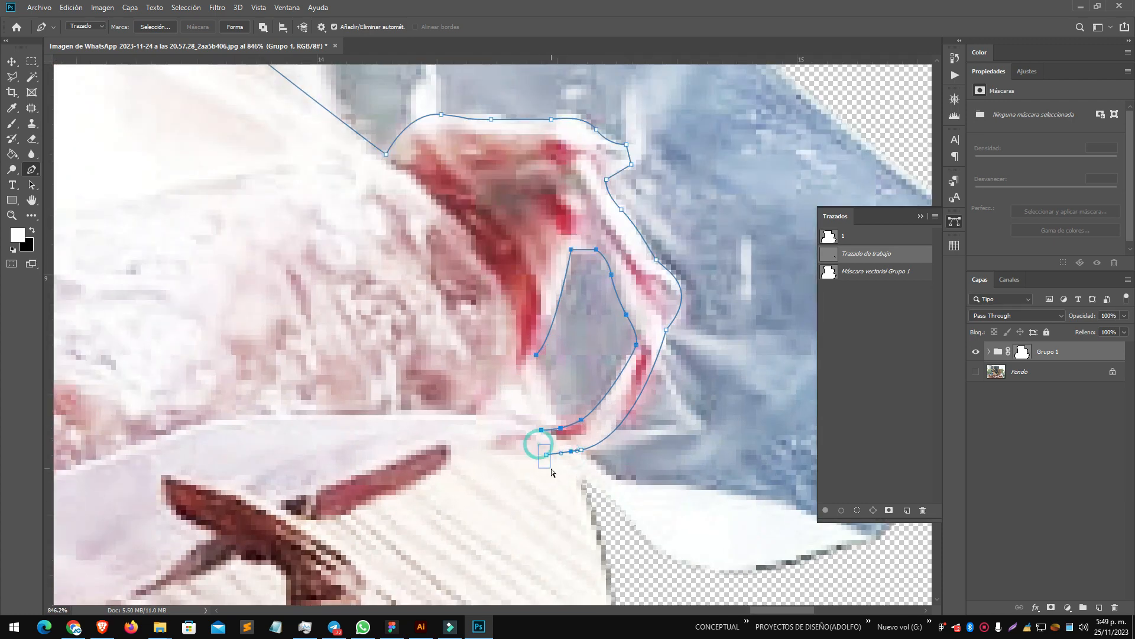
{"action": "scroll", "coordinate": [538, 444], "scroll_direction": "down", "scroll_amount": 5}
{"action": "left_click_drag", "start_coordinate": [570, 350], "coordinate": [565, 402]}
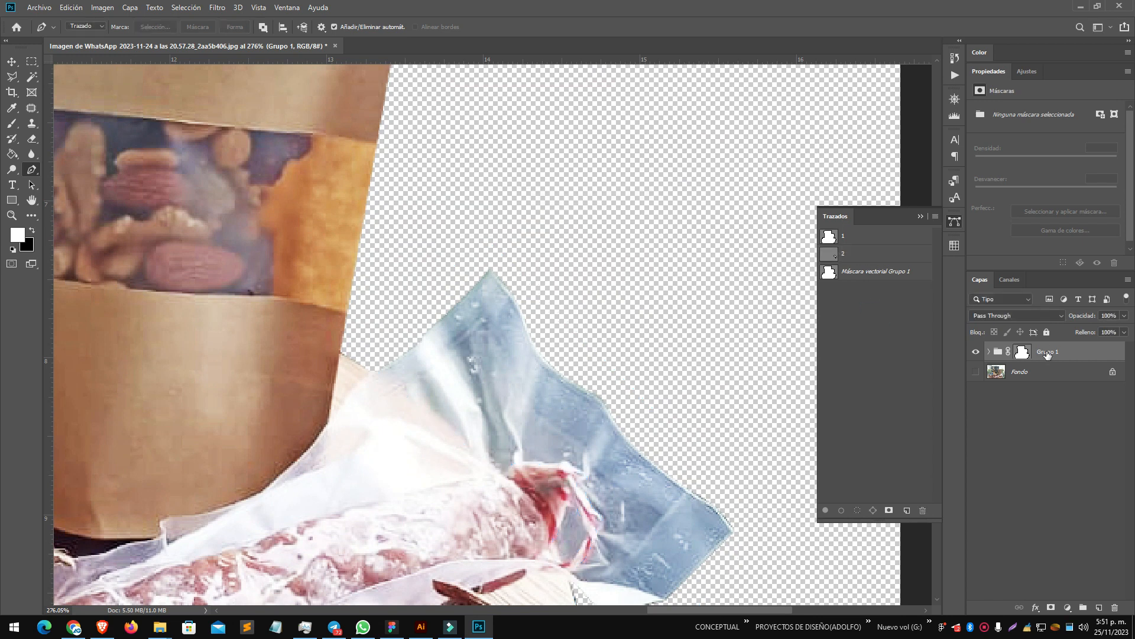
- Convert Grupo 1 to a smart object and copy the area inside path 2 to a new layer
{"action": "key", "text": "ctrl+Return"}
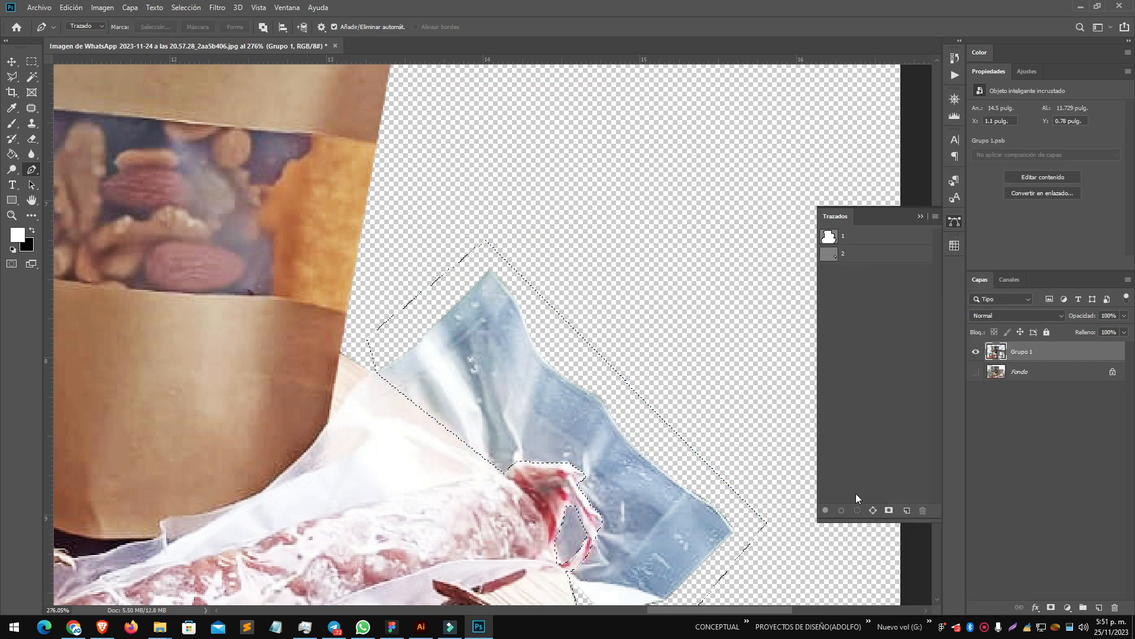
{"action": "key", "text": "ctrl+j"}
- Load path 1 as a selection and rasterize a duplicate of the Grupo 1 smart object
{"action": "left_click", "coordinate": [1026, 373]}
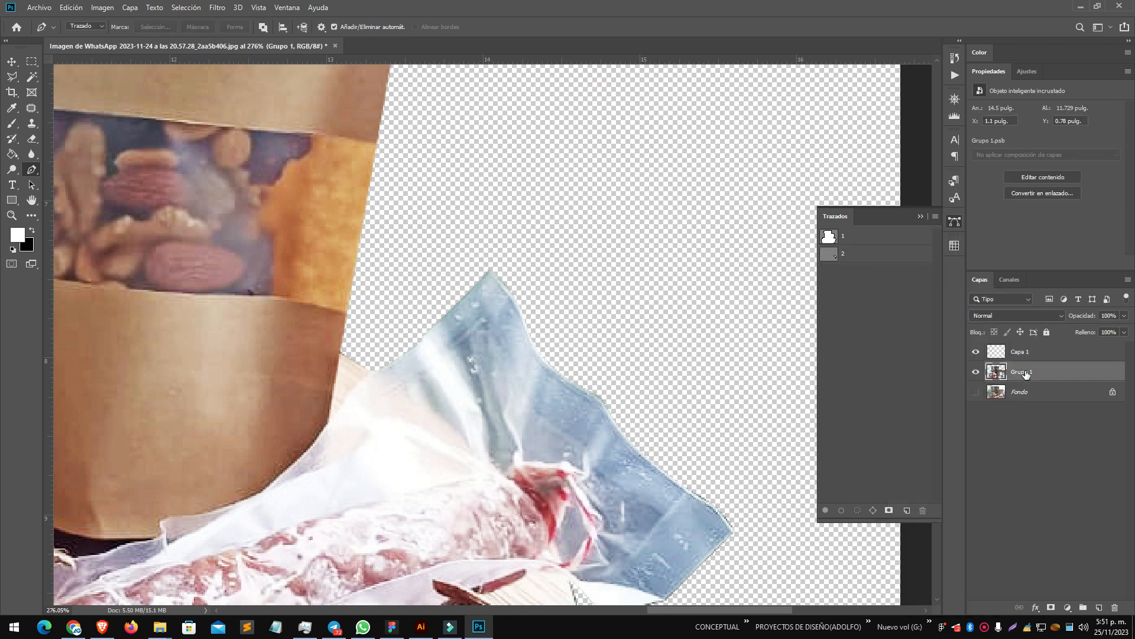
{"action": "left_click", "coordinate": [852, 239]}
{"action": "key", "text": "ctrl+Return"}
{"action": "right_click", "coordinate": [1057, 371]}
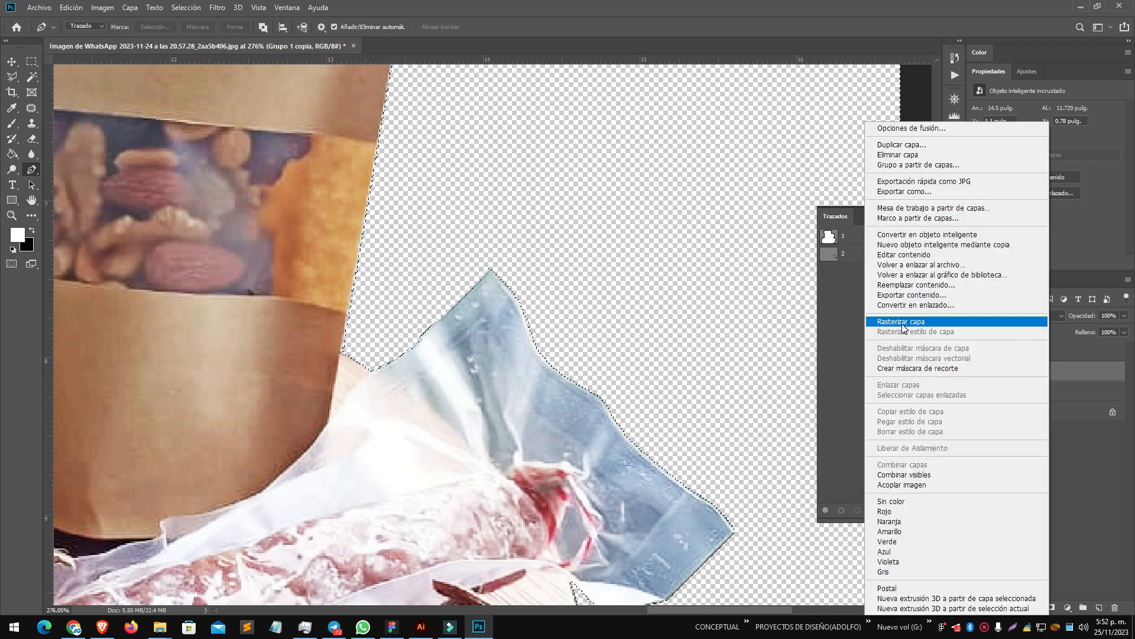
{"action": "left_click", "coordinate": [900, 324]}
- Remove the area inside path 2 from the rasterized Grupo 1 copia layer and clear the selection
{"action": "scroll", "coordinate": [598, 374], "scroll_direction": "down", "scroll_amount": 6}
{"action": "scroll", "coordinate": [598, 374], "scroll_direction": "up", "scroll_amount": 3}
{"action": "left_click", "coordinate": [848, 249]}
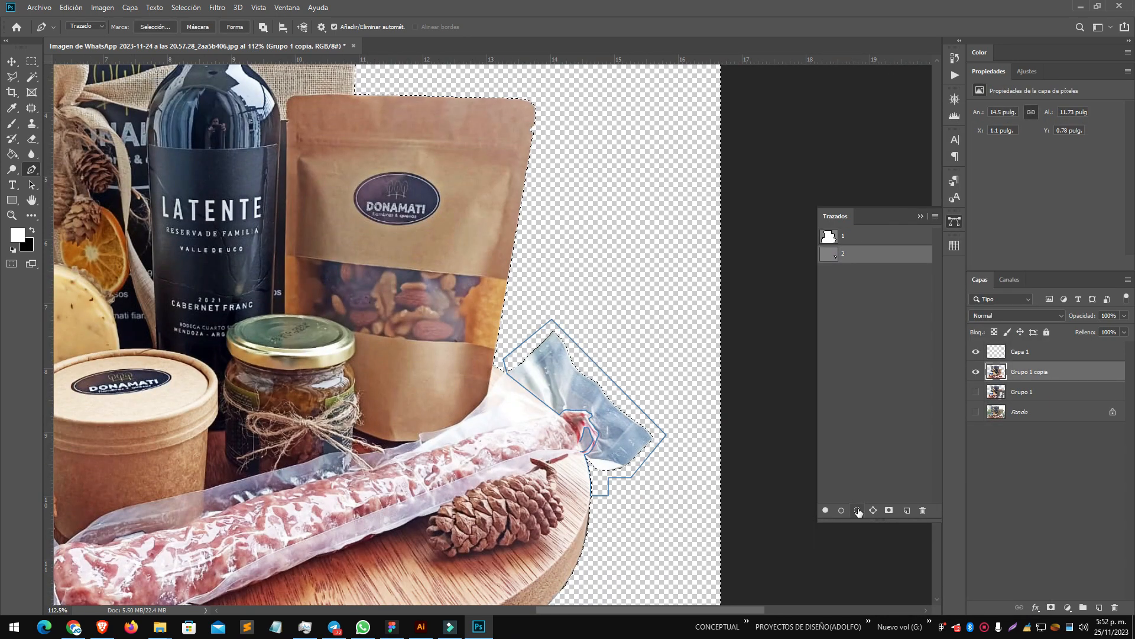
{"action": "left_click", "coordinate": [858, 510]}
{"action": "key", "text": "m"}
{"action": "key", "text": "ctrl+d"}
- Duplicate path 2 and name the copy 3
{"action": "right_click", "coordinate": [856, 250]}
{"action": "left_click", "coordinate": [878, 258]}
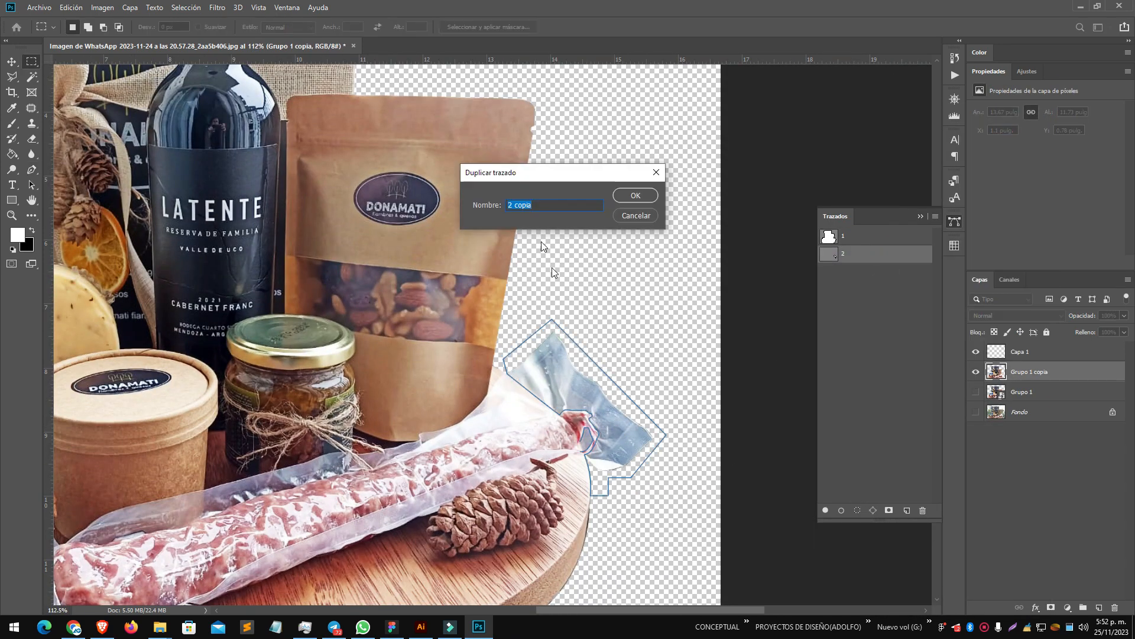
{"action": "type", "text": "3"}
{"action": "key", "text": "Return"}
- Reshape path 3 so it encloses the sausage's tied end and the adjoining part of the board
{"action": "scroll", "coordinate": [532, 461], "scroll_direction": "up", "scroll_amount": 12}
{"action": "left_click_drag", "start_coordinate": [679, 402], "coordinate": [466, 238]}
{"action": "scroll", "coordinate": [465, 239], "scroll_direction": "up", "scroll_amount": 2}
{"action": "key", "text": "p"}
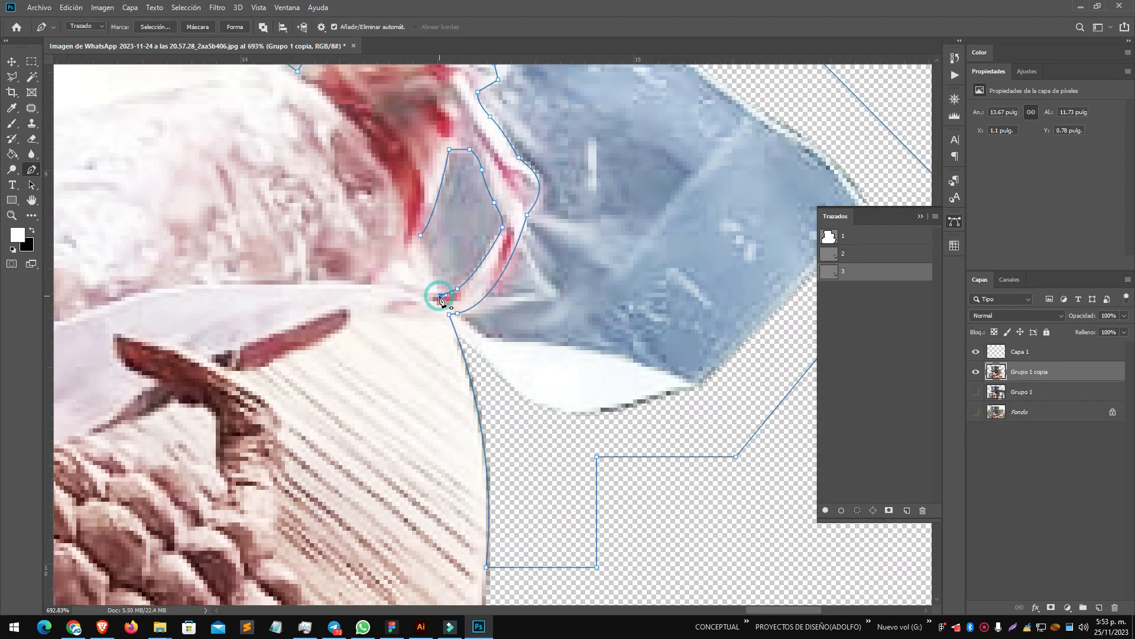
{"action": "scroll", "coordinate": [420, 240], "scroll_direction": "down", "scroll_amount": 5}
{"action": "scroll", "coordinate": [449, 249], "scroll_direction": "down", "scroll_amount": 2}
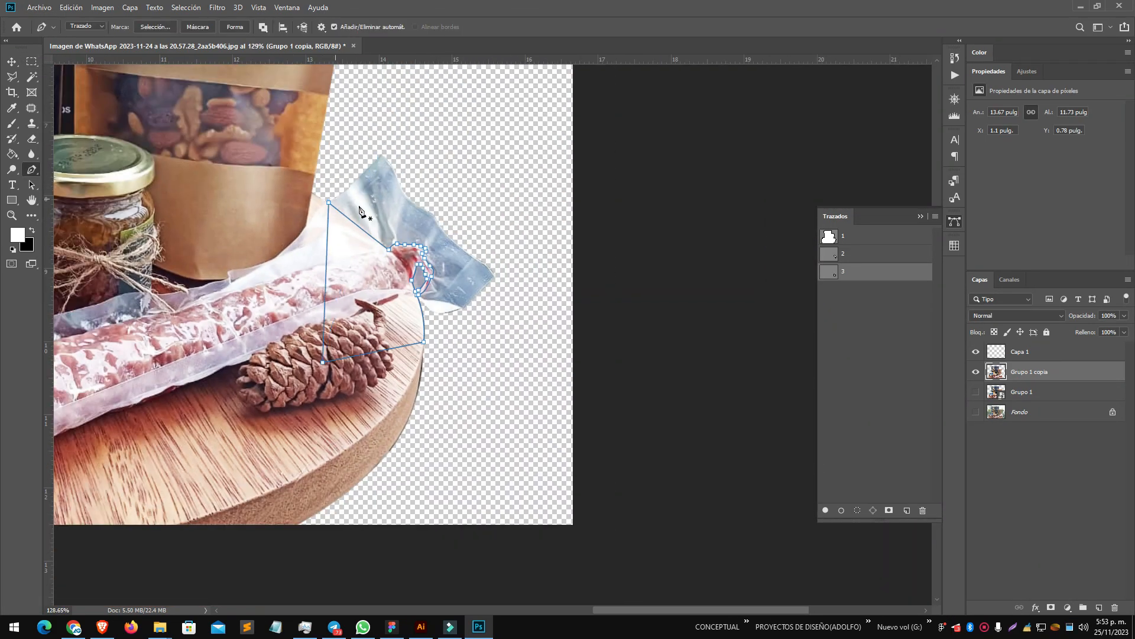
- Load path 3 as a selection and hide the Capa 1 layer
{"action": "scroll", "coordinate": [449, 249], "scroll_direction": "up", "scroll_amount": 2}
{"action": "key", "text": "ctrl+Return"}
{"action": "left_click", "coordinate": [977, 352]}
{"action": "key", "text": "m"}
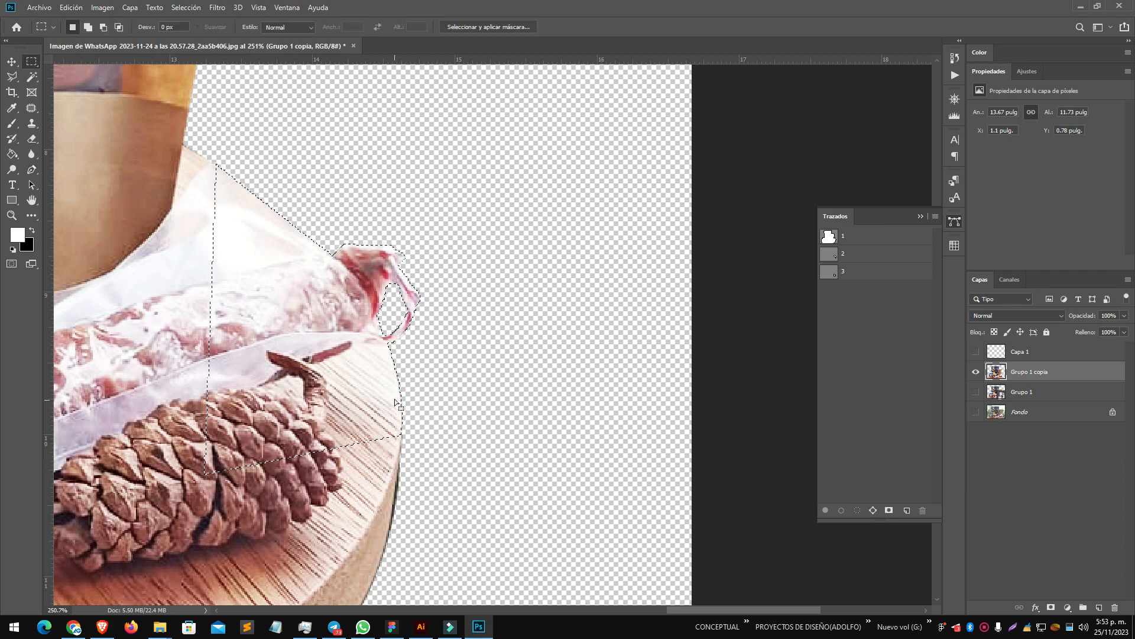
- Simplify path 2 by removing its anchors around the tied string and curving it across the sausage's end
{"action": "left_click", "coordinate": [867, 254]}
{"action": "scroll", "coordinate": [375, 317], "scroll_direction": "up", "scroll_amount": 4}
{"action": "key", "text": "p"}
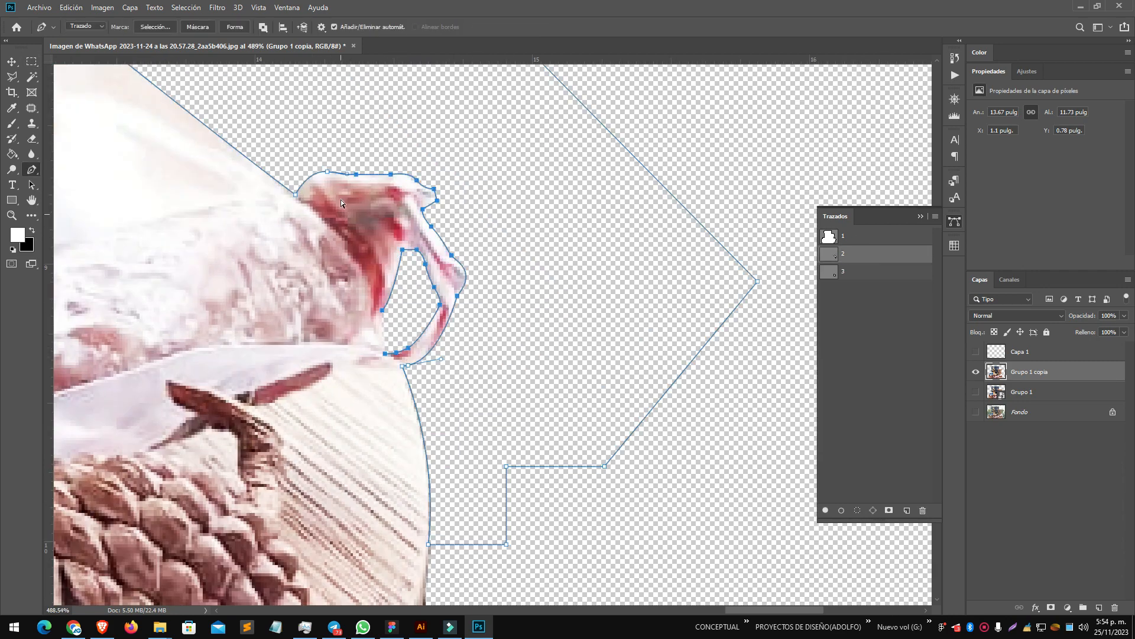
{"action": "left_click_drag", "start_coordinate": [414, 288], "coordinate": [355, 231]}
{"action": "scroll", "coordinate": [358, 226], "scroll_direction": "down", "scroll_amount": 2}
{"action": "scroll", "coordinate": [379, 297], "scroll_direction": "up", "scroll_amount": 4}
{"action": "left_click", "coordinate": [394, 327]}
{"action": "left_click_drag", "start_coordinate": [380, 290], "coordinate": [357, 335]}
{"action": "scroll", "coordinate": [357, 335], "scroll_direction": "down", "scroll_amount": 5}
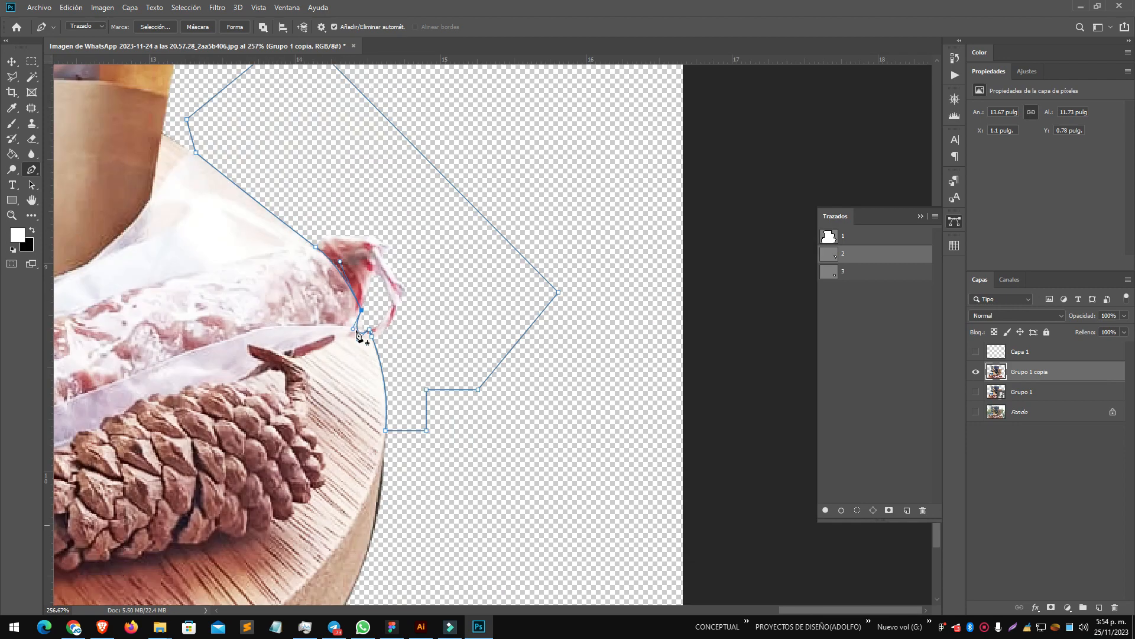
- Copy the path 2 area from Grupo 1 to a new layer at 52% opacity and hide Grupo 1
{"action": "left_click", "coordinate": [1023, 395]}
{"action": "left_click", "coordinate": [976, 392]}
{"action": "left_click", "coordinate": [857, 510]}
{"action": "key", "text": "ctrl+j"}
{"action": "left_click", "coordinate": [976, 412]}
{"action": "left_click_drag", "start_coordinate": [1122, 316], "coordinate": [1097, 330]}
{"action": "scroll", "coordinate": [451, 390], "scroll_direction": "down", "scroll_amount": 5}
- Duplicate path 1 and name the copy 4
{"action": "left_click", "coordinate": [861, 237]}
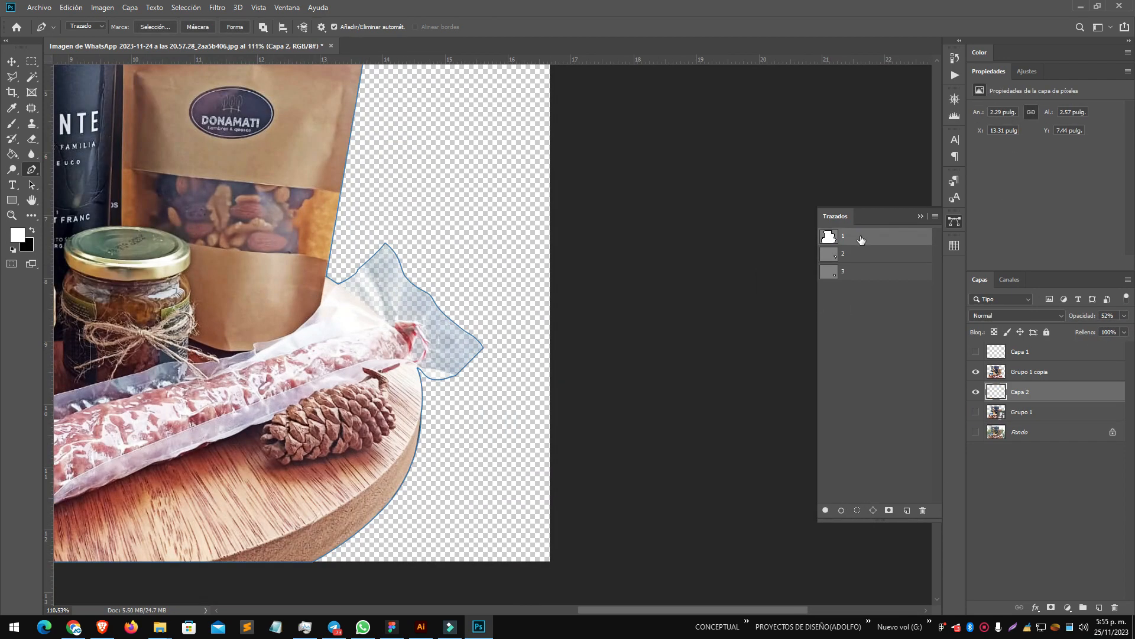
{"action": "left_click_drag", "start_coordinate": [861, 237], "coordinate": [907, 509]}
{"action": "type", "text": "4"}
{"action": "key", "text": "Return"}
- Delete path 4's anchors around the plastic wrap and bridge the gap with a curve from pouch to board
{"action": "scroll", "coordinate": [392, 323], "scroll_direction": "up", "scroll_amount": 3}
{"action": "left_click_drag", "start_coordinate": [592, 176], "coordinate": [336, 344]}
{"action": "left_click_drag", "start_coordinate": [437, 405], "coordinate": [437, 404]}
{"action": "key", "text": "Delete"}
{"action": "scroll", "coordinate": [324, 278], "scroll_direction": "up", "scroll_amount": 3}
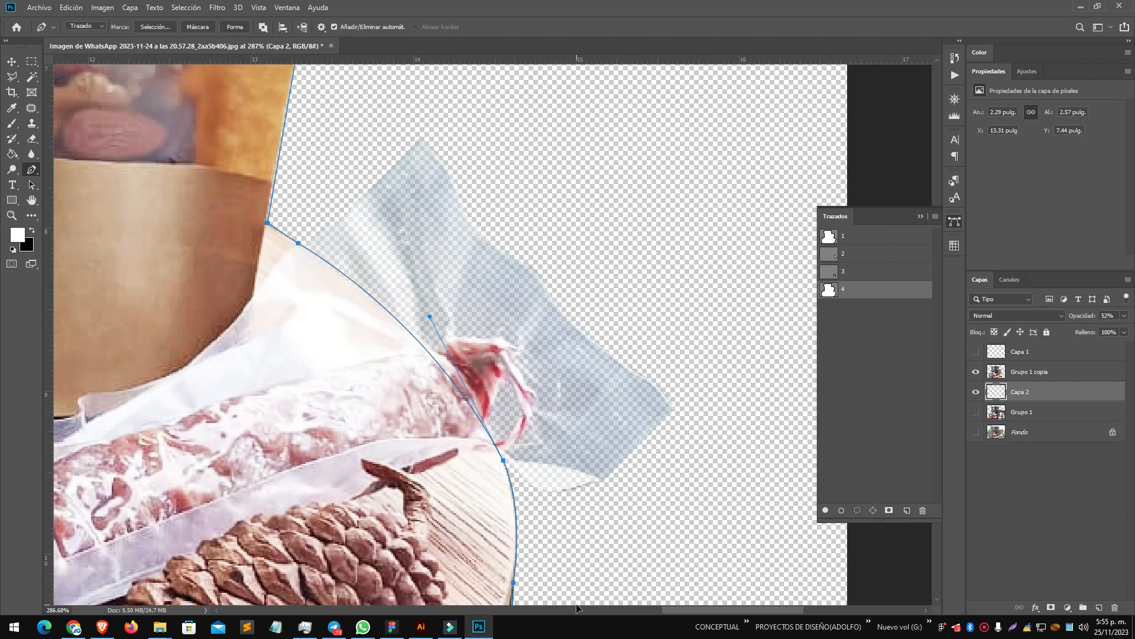
{"action": "key", "text": "ctrl+0"}
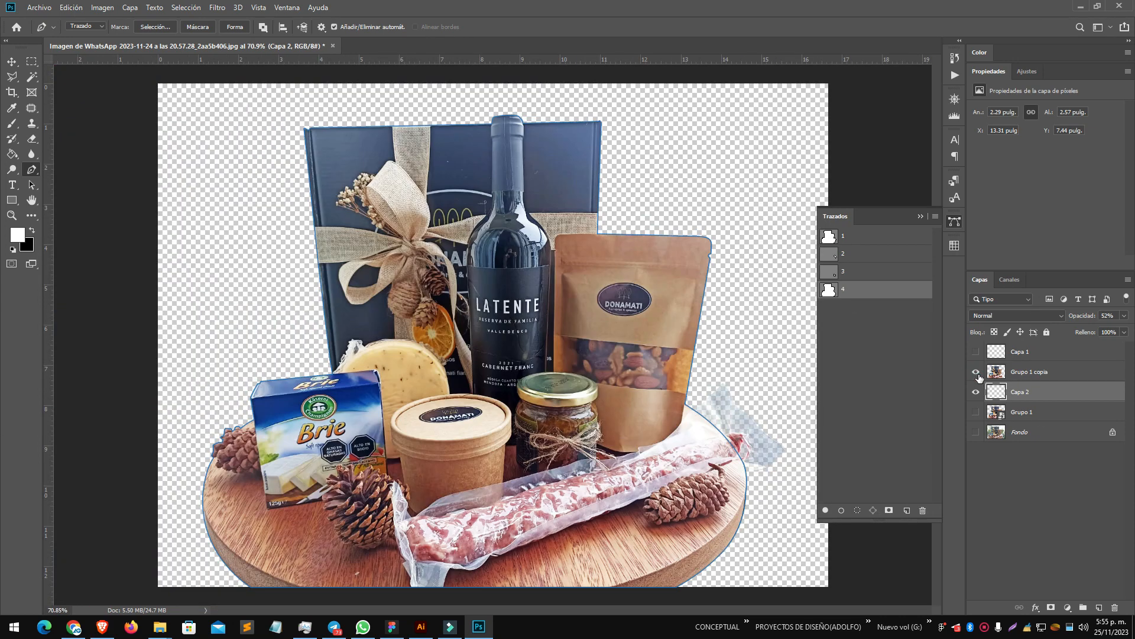
- Add a new layer above Grupo 1 copia and make it a clipping mask
{"action": "left_click", "coordinate": [1034, 375]}
{"action": "left_click", "coordinate": [1098, 607]}
{"action": "right_click", "coordinate": [1048, 371]}
{"action": "left_click", "coordinate": [890, 341]}
- Add a Levels adjustment above Grupo 1 copia with midtones at 0.95 and the white output level at 207
{"action": "left_click", "coordinate": [1053, 391]}
{"action": "left_click", "coordinate": [1067, 607]}
{"action": "left_click", "coordinate": [1056, 444]}
{"action": "left_click_drag", "start_coordinate": [1118, 230], "coordinate": [1104, 195]}
{"action": "left_click_drag", "start_coordinate": [1101, 230], "coordinate": [1095, 230]}
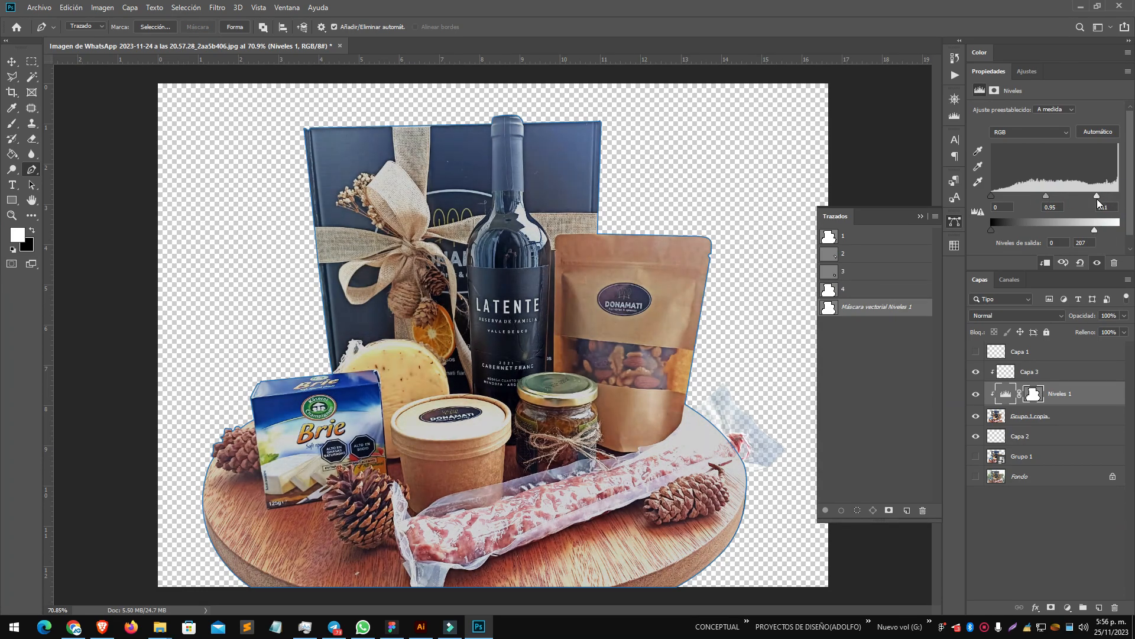
{"action": "scroll", "coordinate": [432, 362], "scroll_direction": "down", "scroll_amount": 2}
- Display path 4 and add a new clipped layer directly above Grupo 1 copia
{"action": "left_click", "coordinate": [851, 289]}
{"action": "scroll", "coordinate": [470, 357], "scroll_direction": "up", "scroll_amount": 8}
{"action": "left_click", "coordinate": [1035, 416]}
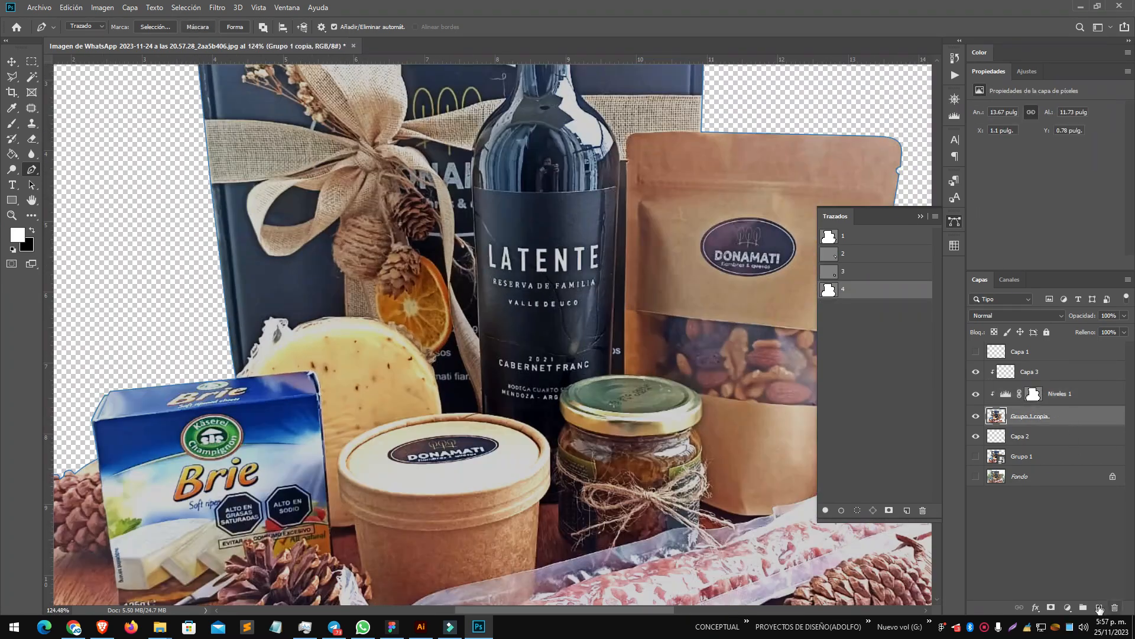
{"action": "left_click", "coordinate": [1099, 607]}
- Retouch the kraft pouch's top edge with the Clone Stamp using a size 22 brush
{"action": "scroll", "coordinate": [852, 145], "scroll_direction": "up", "scroll_amount": 12}
{"action": "key", "text": "s"}
{"action": "right_click", "coordinate": [639, 207], "text": "alt"}
{"action": "left_click", "coordinate": [482, 179], "text": "alt"}
{"action": "left_click_drag", "start_coordinate": [414, 124], "coordinate": [813, 127]}
{"action": "left_click_drag", "start_coordinate": [834, 122], "coordinate": [501, 151]}
{"action": "left_click_drag", "start_coordinate": [501, 151], "coordinate": [527, 151]}
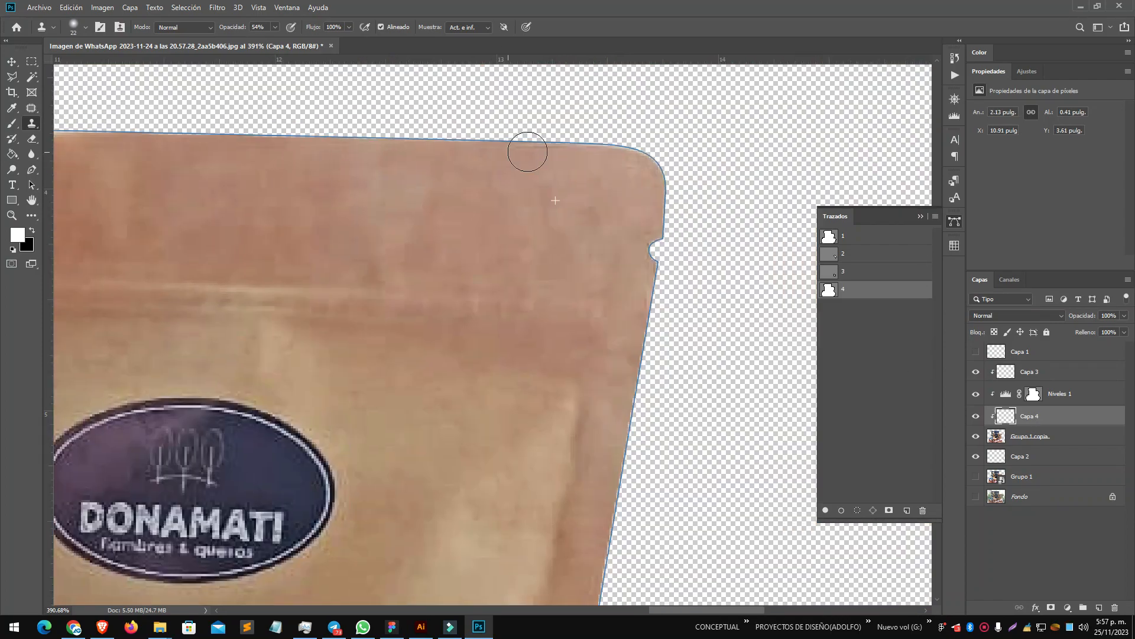
- Clone wood texture over the dark fringe along the wooden board's right rim
{"action": "scroll", "coordinate": [646, 246], "scroll_direction": "down", "scroll_amount": 8}
{"action": "scroll", "coordinate": [567, 517], "scroll_direction": "up", "scroll_amount": 8}
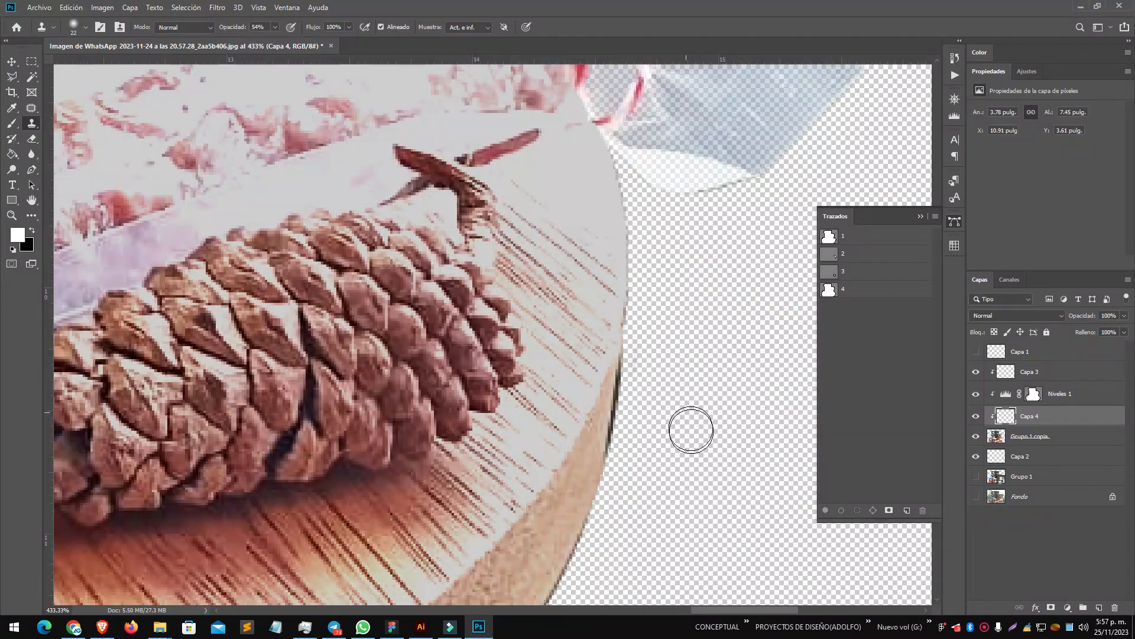
{"action": "scroll", "coordinate": [692, 429], "scroll_direction": "down", "scroll_amount": 3}
{"action": "left_click", "coordinate": [376, 462], "text": "alt"}
{"action": "left_click_drag", "start_coordinate": [508, 255], "coordinate": [505, 275]}
{"action": "left_click_drag", "start_coordinate": [347, 498], "coordinate": [483, 312]}
- Clone clean texture along the wooden board's lower and left rim
{"action": "scroll", "coordinate": [345, 410], "scroll_direction": "down", "scroll_amount": 4}
{"action": "left_click_drag", "start_coordinate": [345, 410], "coordinate": [799, 311]}
{"action": "scroll", "coordinate": [295, 270], "scroll_direction": "up", "scroll_amount": 3}
{"action": "left_click_drag", "start_coordinate": [428, 303], "coordinate": [448, 294]}
{"action": "left_click_drag", "start_coordinate": [35, 321], "coordinate": [437, 349]}
{"action": "left_click_drag", "start_coordinate": [438, 349], "coordinate": [400, 320]}
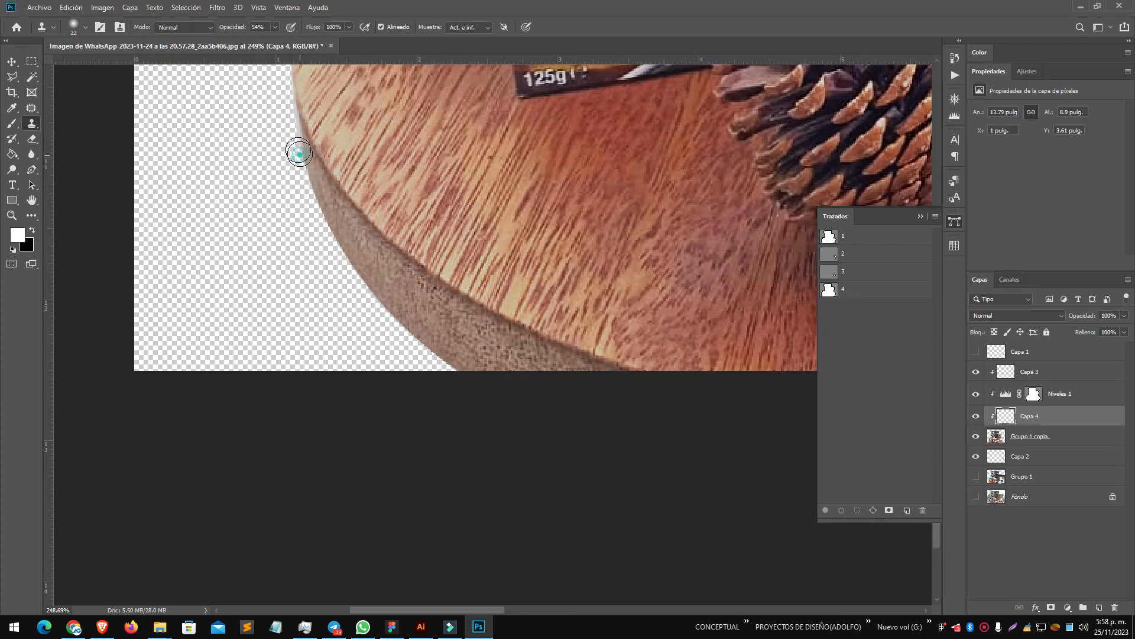
- Add a Brightness/Contrast adjustment above Niveles 1 with brightness -2 and contrast -11
{"action": "scroll", "coordinate": [299, 152], "scroll_direction": "down", "scroll_amount": 6}
{"action": "scroll", "coordinate": [657, 208], "scroll_direction": "up", "scroll_amount": 8}
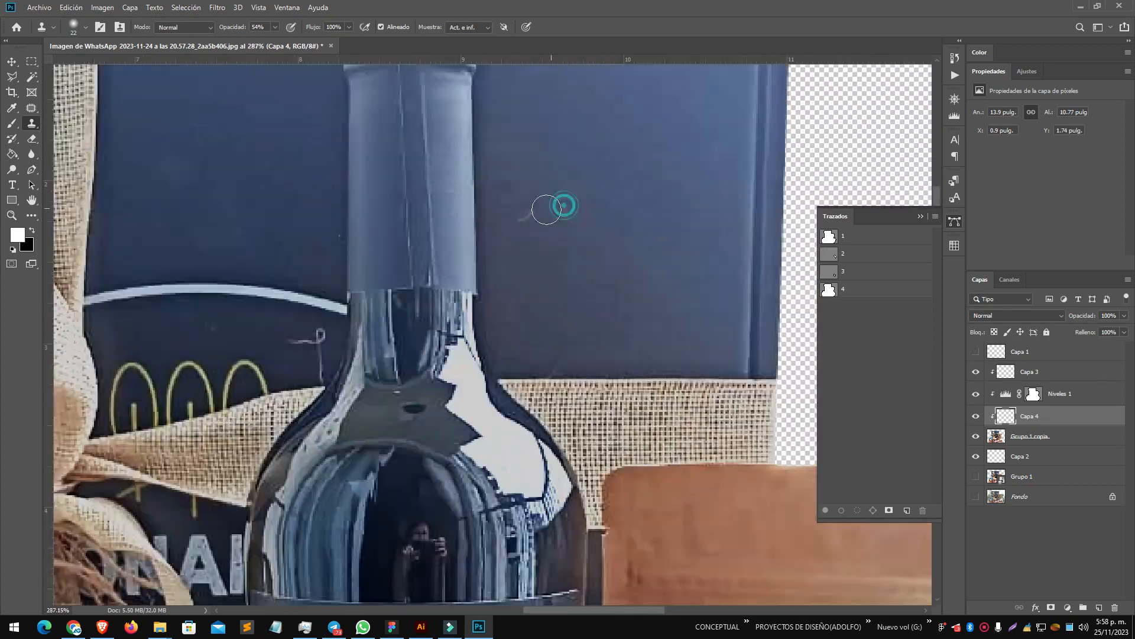
{"action": "scroll", "coordinate": [546, 209], "scroll_direction": "down", "scroll_amount": 6}
{"action": "left_click", "coordinate": [1058, 393]}
{"action": "left_click", "coordinate": [1068, 608]}
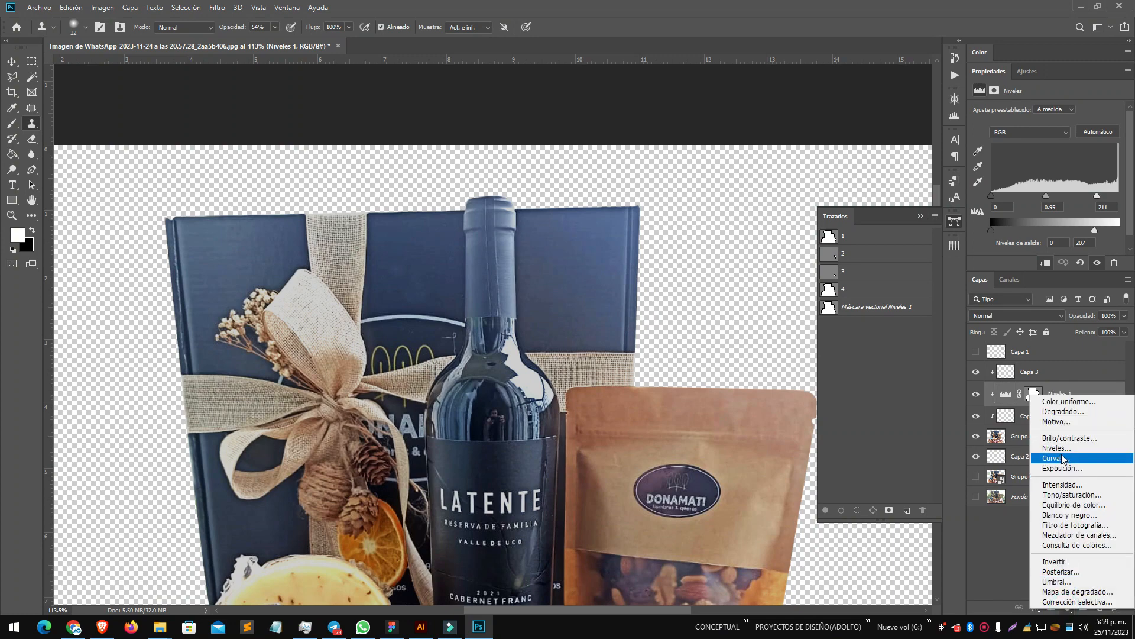
{"action": "left_click", "coordinate": [1069, 438]}
{"action": "left_click_drag", "start_coordinate": [1046, 142], "coordinate": [1030, 166]}
{"action": "left_click_drag", "start_coordinate": [1023, 142], "coordinate": [1055, 142]}
{"action": "scroll", "coordinate": [452, 354], "scroll_direction": "down", "scroll_amount": 3}
{"action": "left_click_drag", "start_coordinate": [451, 354], "coordinate": [447, 154]}
{"action": "left_click_drag", "start_coordinate": [1054, 143], "coordinate": [1044, 143]}
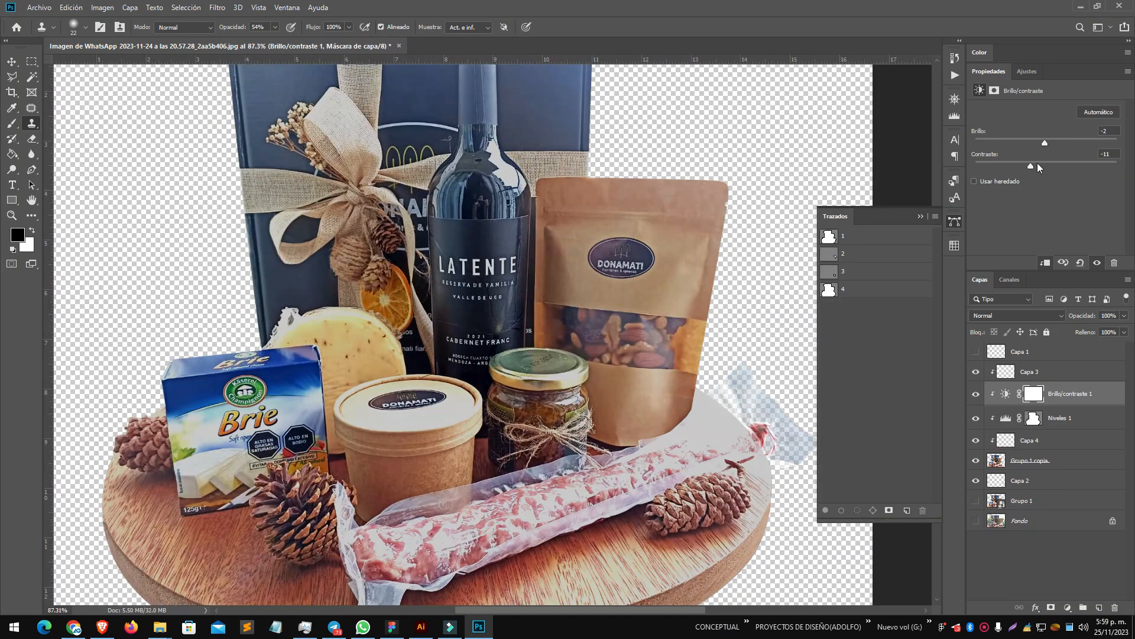
- Activate Grupo 1 copia and hide the Brillo/contraste 1 and Niveles 1 adjustment layers
{"action": "left_click", "coordinate": [1069, 461]}
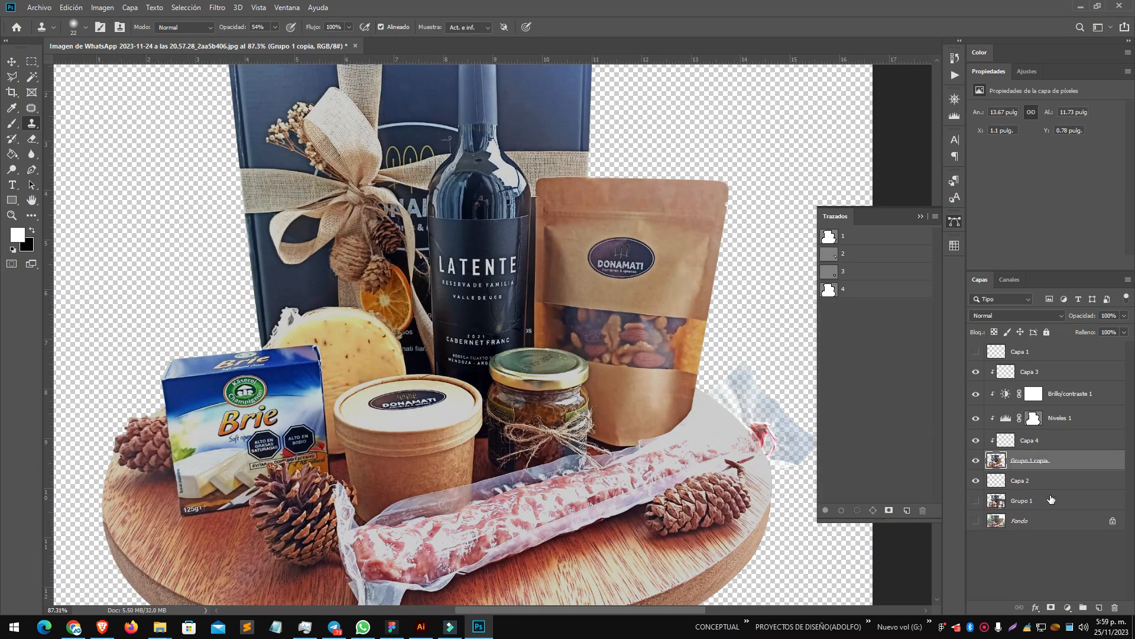
{"action": "left_click", "coordinate": [976, 393]}
{"action": "left_click", "coordinate": [975, 418]}
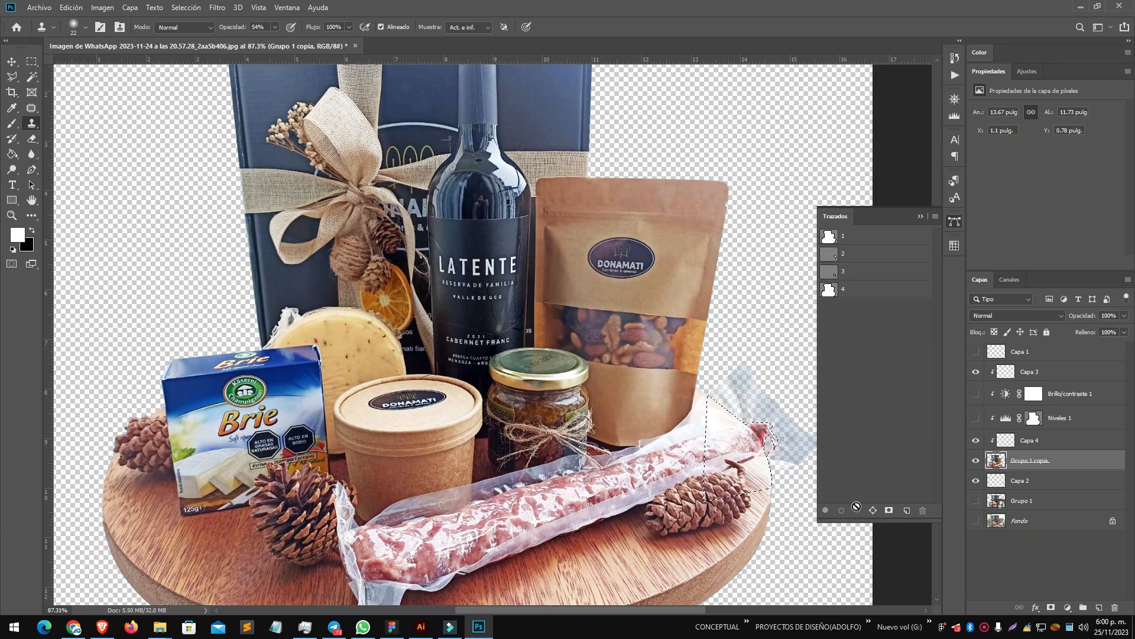
- Stamp all visible layers into a new layer at the top of the stack and set its blend mode to Multiply
{"action": "left_click", "coordinate": [1091, 606]}
{"action": "key", "text": "ctrl+shift+alt+e"}
{"action": "left_click", "coordinate": [1036, 369], "text": "shift"}
{"action": "right_click", "coordinate": [1040, 369]}
{"action": "left_click", "coordinate": [874, 460]}
{"action": "left_click", "coordinate": [1018, 315]}
{"action": "left_click", "coordinate": [993, 359]}
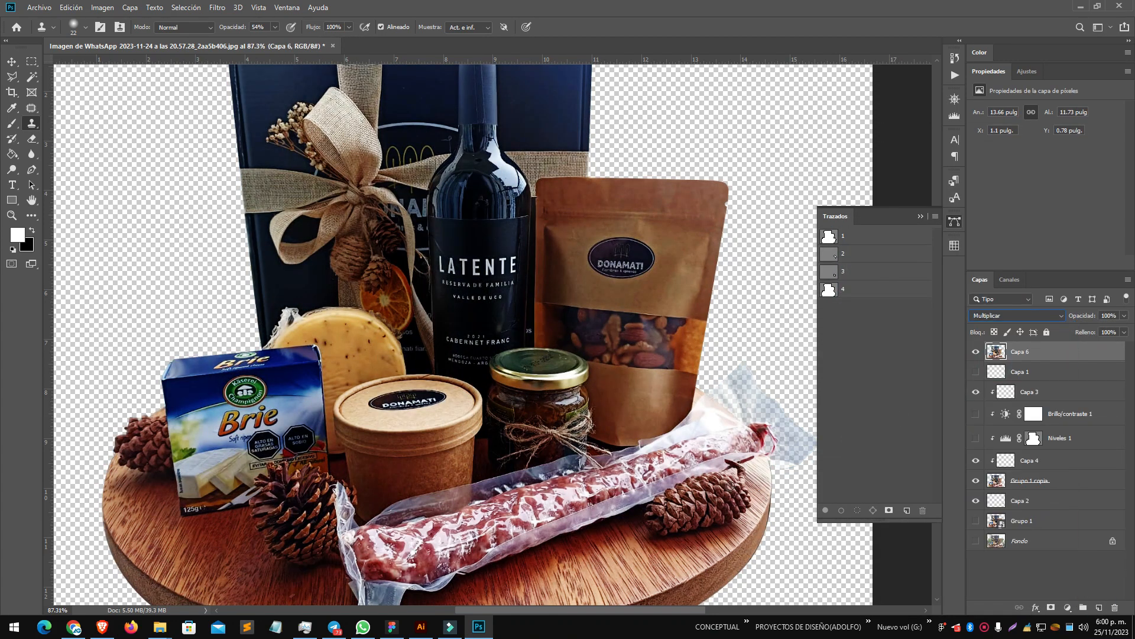
- Add a new empty layer above the Multiply layer
{"action": "key", "text": "v"}
{"action": "scroll", "coordinate": [784, 468], "scroll_direction": "down", "scroll_amount": 1}
{"action": "scroll", "coordinate": [784, 468], "scroll_direction": "up", "scroll_amount": 10}
{"action": "left_click", "coordinate": [1098, 607]}
{"action": "left_click", "coordinate": [1050, 607]}
{"action": "key", "text": "g"}
{"action": "left_click", "coordinate": [603, 355]}
{"action": "key", "text": "x"}
{"action": "key", "text": "ctrl+z"}
{"action": "key", "text": "ctrl+z"}
- Add a layer mask to Capa 6 and fill it with black
{"action": "left_click", "coordinate": [1047, 371]}
{"action": "left_click", "coordinate": [1051, 607]}
{"action": "left_click", "coordinate": [595, 346]}
- Paint white on Capa 6's mask along the sausage to reveal the darker Multiply copy there
{"action": "key", "text": "b"}
{"action": "key", "text": "x"}
{"action": "left_click_drag", "start_coordinate": [733, 405], "coordinate": [472, 485]}
{"action": "mouse_move", "coordinate": [471, 485]}
{"action": "left_mouse_down"}
{"action": "mouse_move", "coordinate": [578, 289]}
{"action": "mouse_move", "coordinate": [766, 223]}
{"action": "left_mouse_up"}
{"action": "left_click_drag", "start_coordinate": [334, 353], "coordinate": [526, 266]}
{"action": "mouse_move", "coordinate": [473, 331]}
{"action": "left_mouse_down"}
{"action": "mouse_move", "coordinate": [349, 319]}
{"action": "mouse_move", "coordinate": [195, 337]}
{"action": "mouse_move", "coordinate": [248, 432]}
{"action": "left_mouse_up"}
{"action": "scroll", "coordinate": [255, 336], "scroll_direction": "down", "scroll_amount": 7}
{"action": "right_click", "coordinate": [549, 312]}
{"action": "left_click_drag", "start_coordinate": [618, 332], "coordinate": [640, 332]}
{"action": "left_click", "coordinate": [517, 311]}
- Set the brush to 48% opacity and size 163 with Capa 6's image active
{"action": "left_click", "coordinate": [996, 371]}
{"action": "left_click_drag", "start_coordinate": [276, 26], "coordinate": [253, 41]}
{"action": "right_click", "coordinate": [561, 312]}
{"action": "left_click_drag", "start_coordinate": [640, 332], "coordinate": [657, 334]}
{"action": "left_click", "coordinate": [557, 300]}
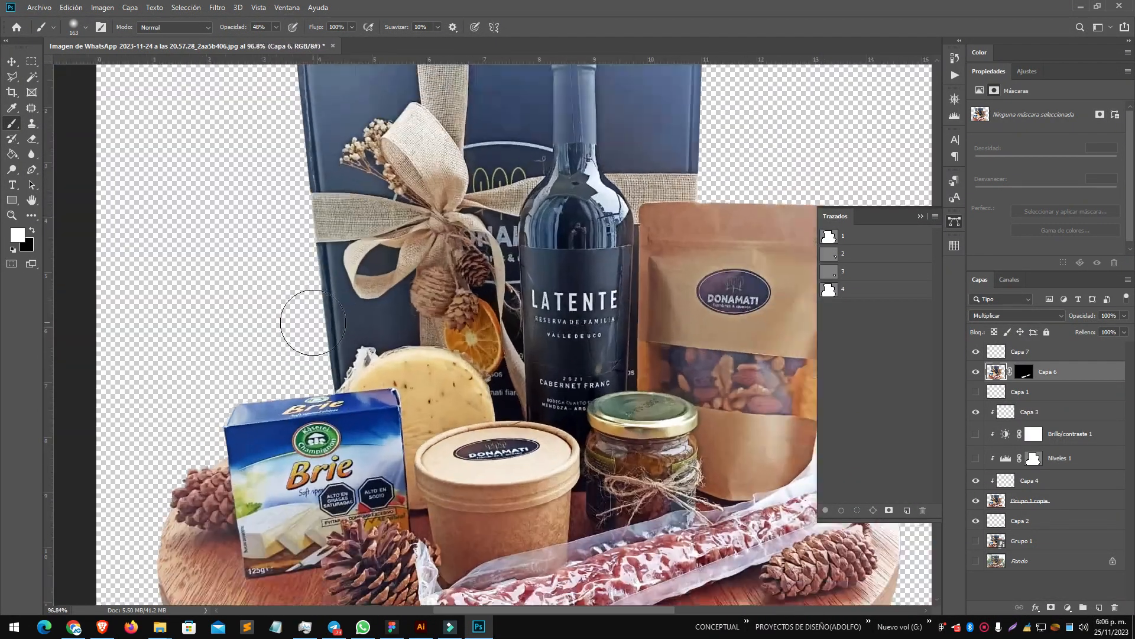
- Trace a Magnetic Lasso selection of the gift box area between the cheese's upper edge and the bottle's left side
{"action": "scroll", "coordinate": [295, 326], "scroll_direction": "up", "scroll_amount": 5}
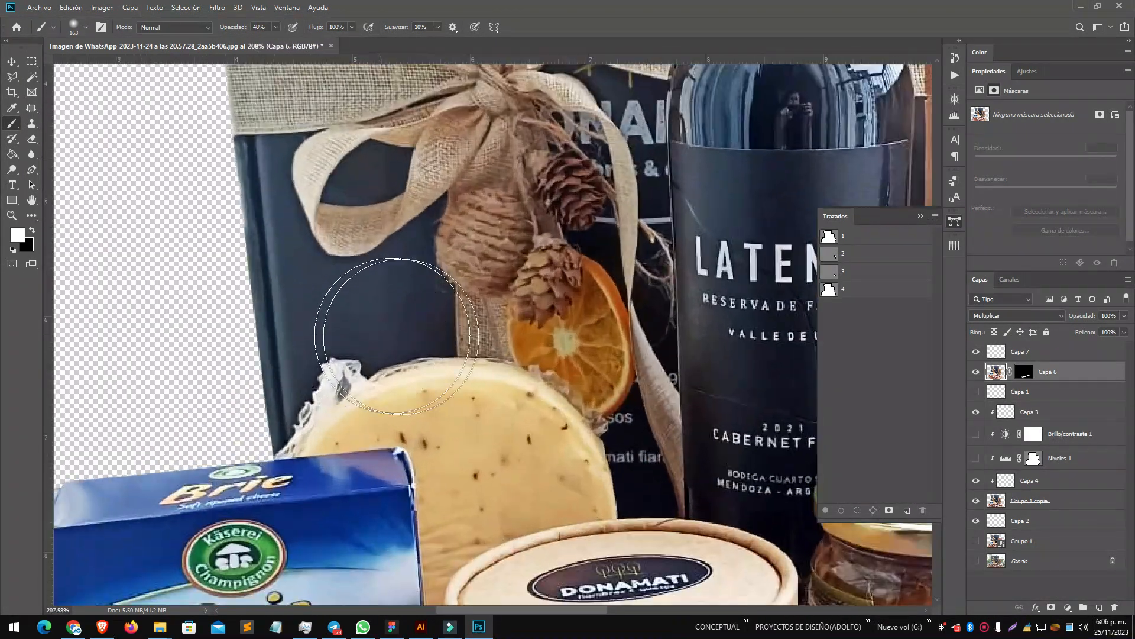
{"action": "right_click", "coordinate": [12, 77]}
{"action": "left_click", "coordinate": [82, 100]}
{"action": "left_click", "coordinate": [251, 440]}
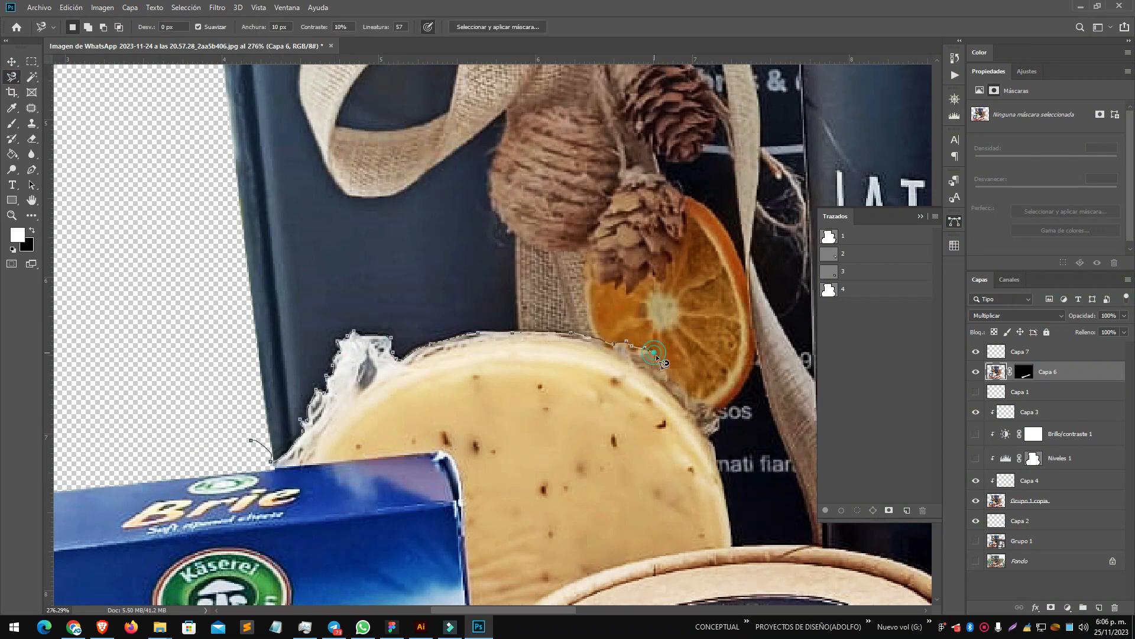
{"action": "left_click_drag", "start_coordinate": [822, 547], "coordinate": [555, 521]}
{"action": "left_click_drag", "start_coordinate": [548, 310], "coordinate": [740, 410]}
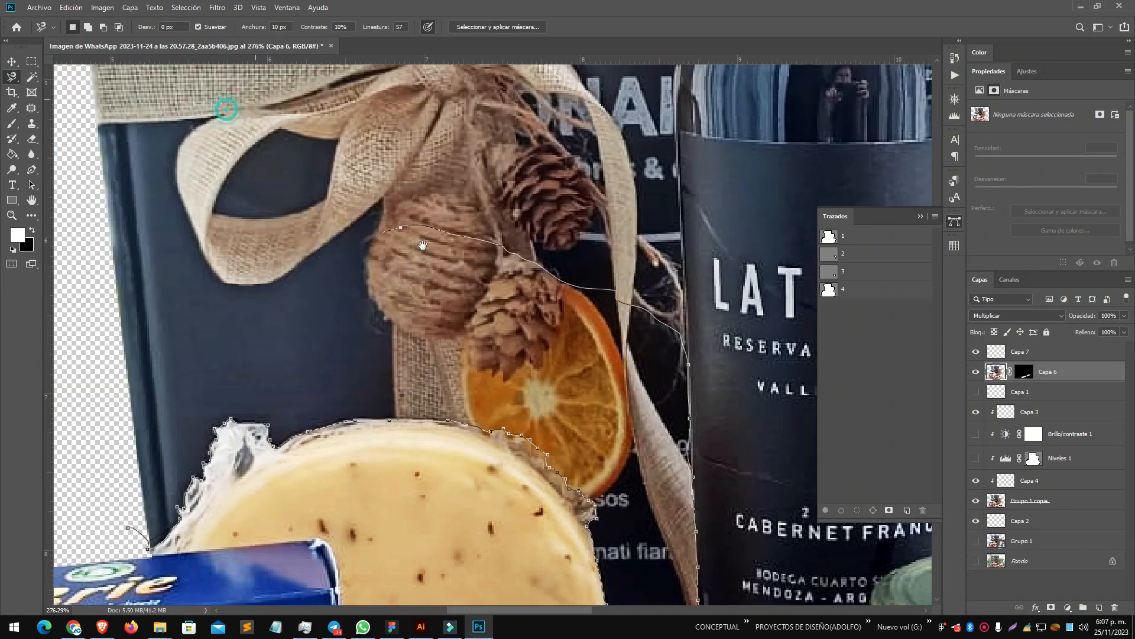
{"action": "scroll", "coordinate": [618, 341], "scroll_direction": "down", "scroll_amount": 5}
{"action": "left_click", "coordinate": [392, 444]}
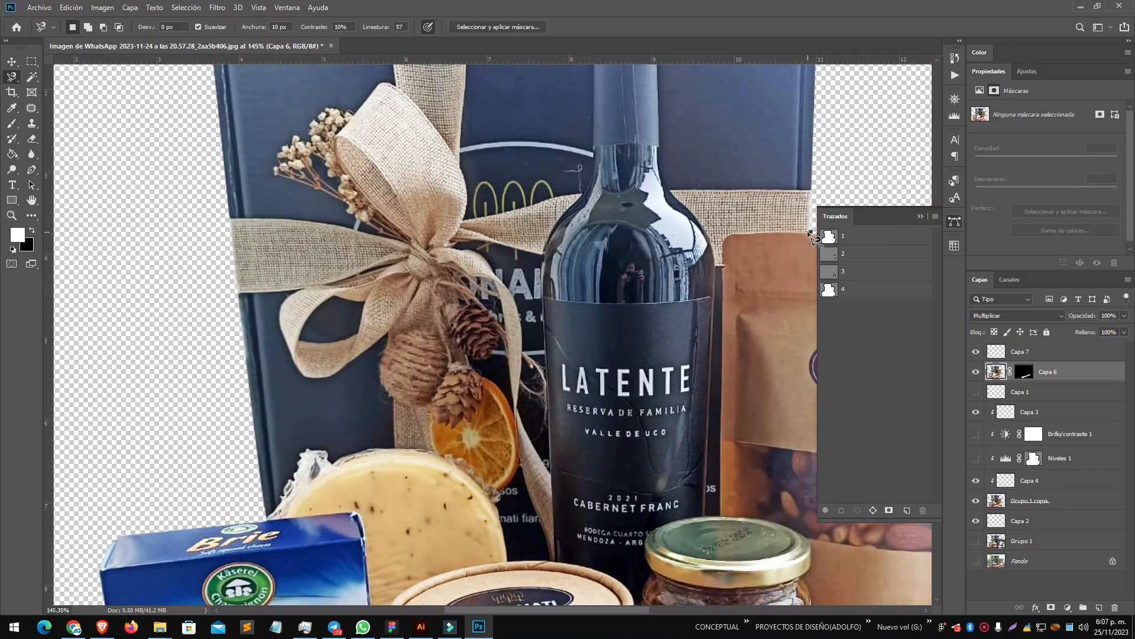
- Add the narrow strip between bottle and kraft pouch and the area above the pouch's top edge with the Polygonal Lasso
{"action": "left_click_drag", "start_coordinate": [807, 231], "coordinate": [673, 218]}
{"action": "right_click", "coordinate": [13, 77]}
{"action": "left_click", "coordinate": [81, 88]}
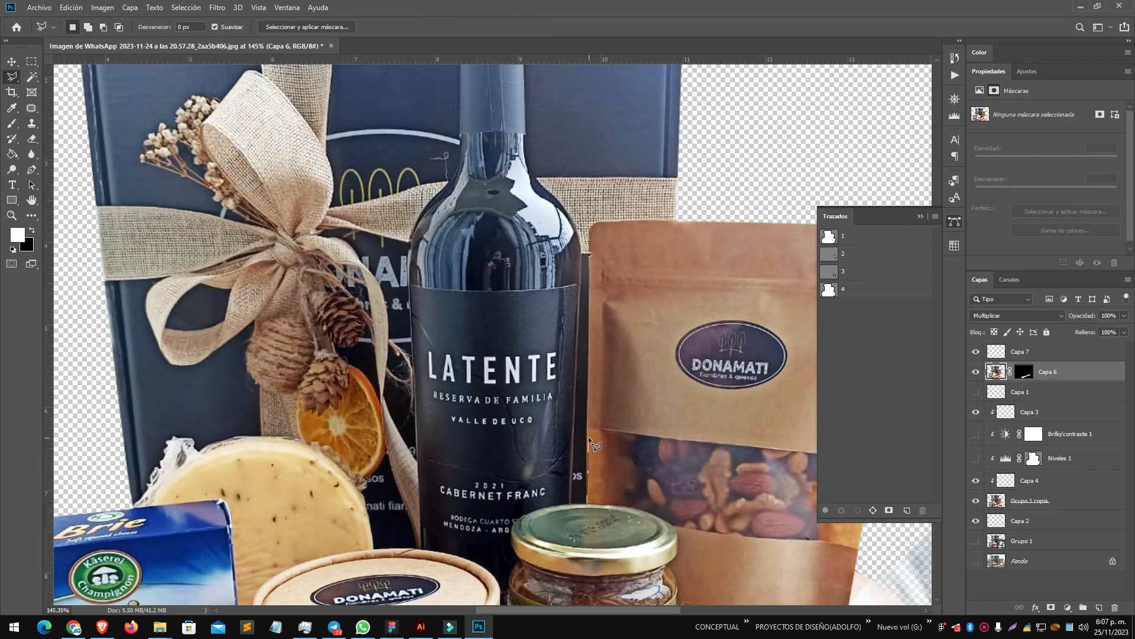
{"action": "scroll", "coordinate": [418, 550], "scroll_direction": "up", "scroll_amount": 3}
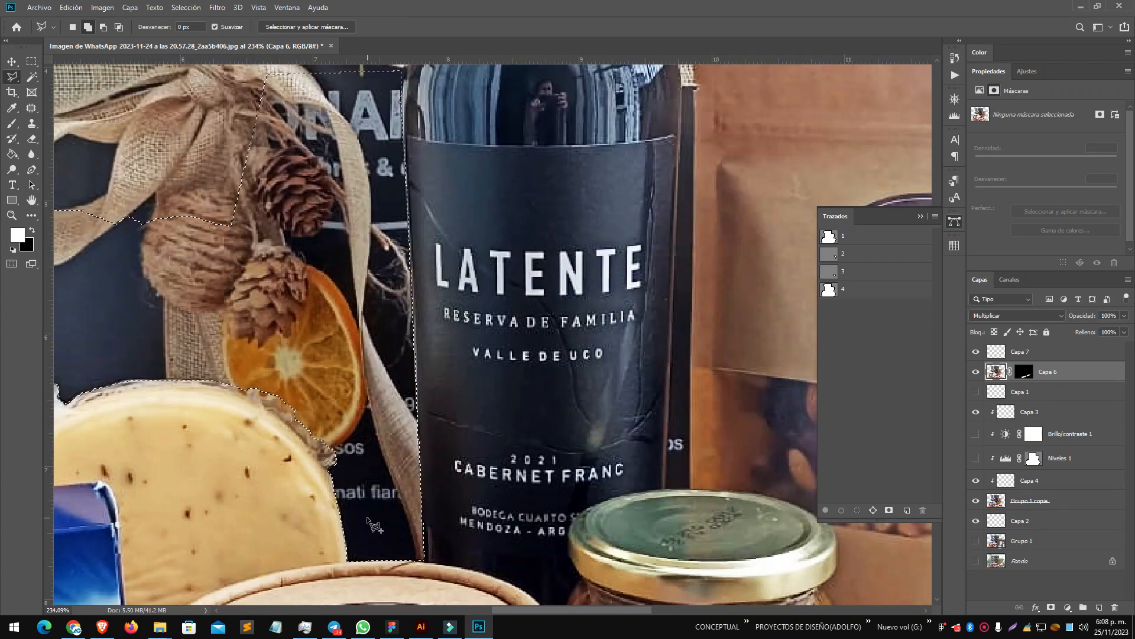
{"action": "left_click_drag", "start_coordinate": [672, 128], "coordinate": [549, 189]}
{"action": "left_click", "coordinate": [559, 148]}
{"action": "left_click", "coordinate": [547, 89]}
{"action": "left_click", "coordinate": [595, 72]}
{"action": "left_click", "coordinate": [732, 75]}
{"action": "left_click", "coordinate": [731, 93]}
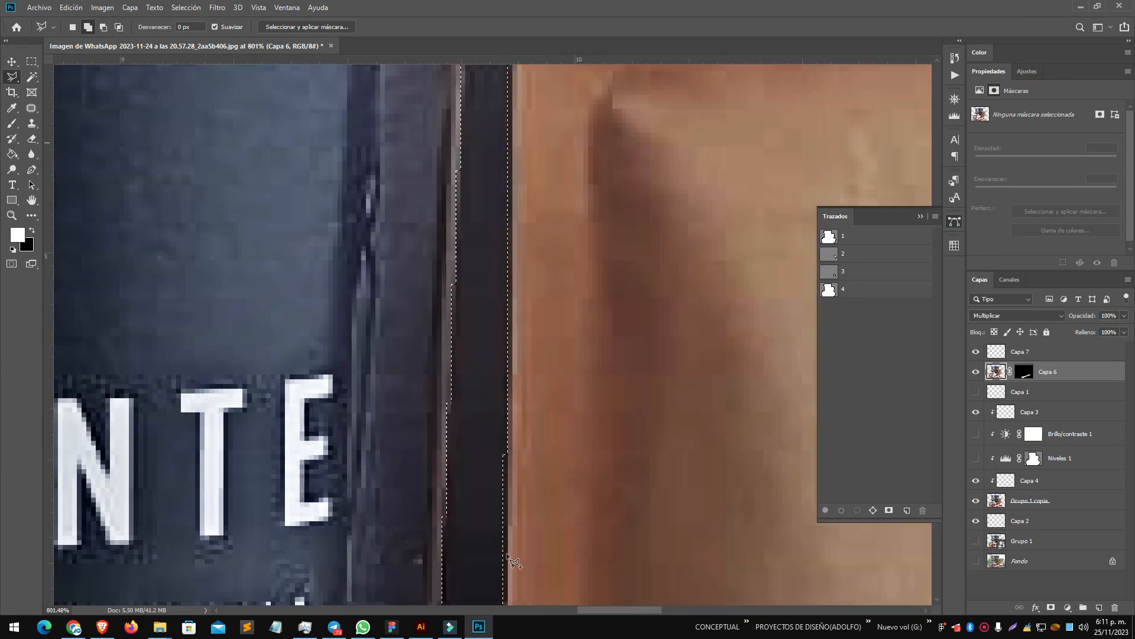
- Extend the selection over the gift box area right of the bottle neck, out to the box's top and right edges
{"action": "scroll", "coordinate": [495, 385], "scroll_direction": "down", "scroll_amount": 3}
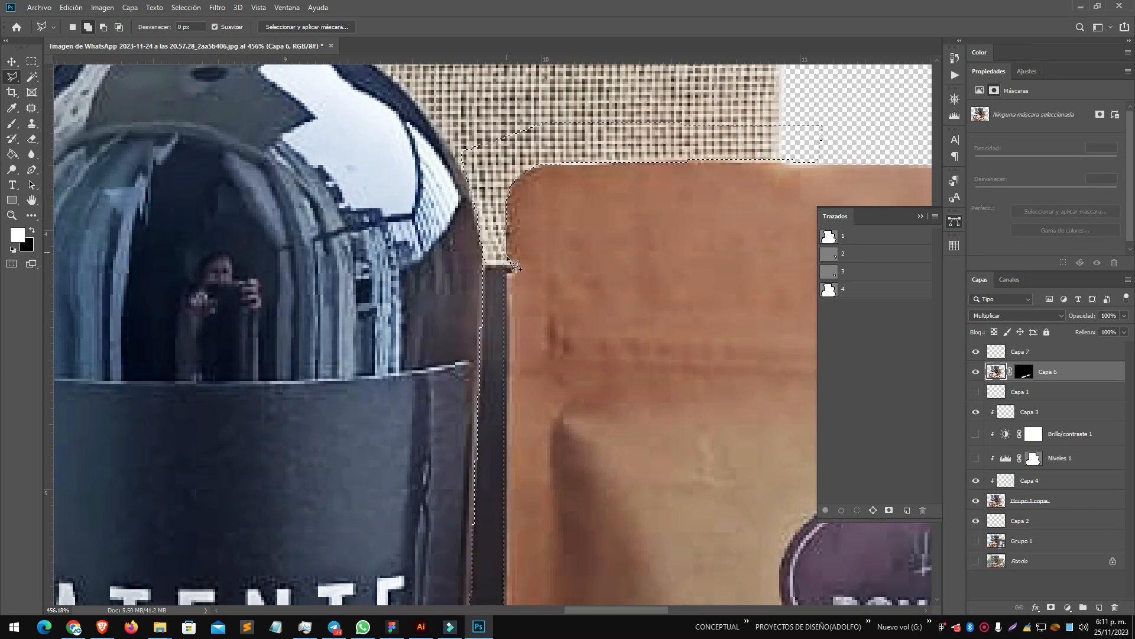
{"action": "scroll", "coordinate": [495, 385], "scroll_direction": "down", "scroll_amount": 5}
{"action": "scroll", "coordinate": [408, 326], "scroll_direction": "up", "scroll_amount": 5}
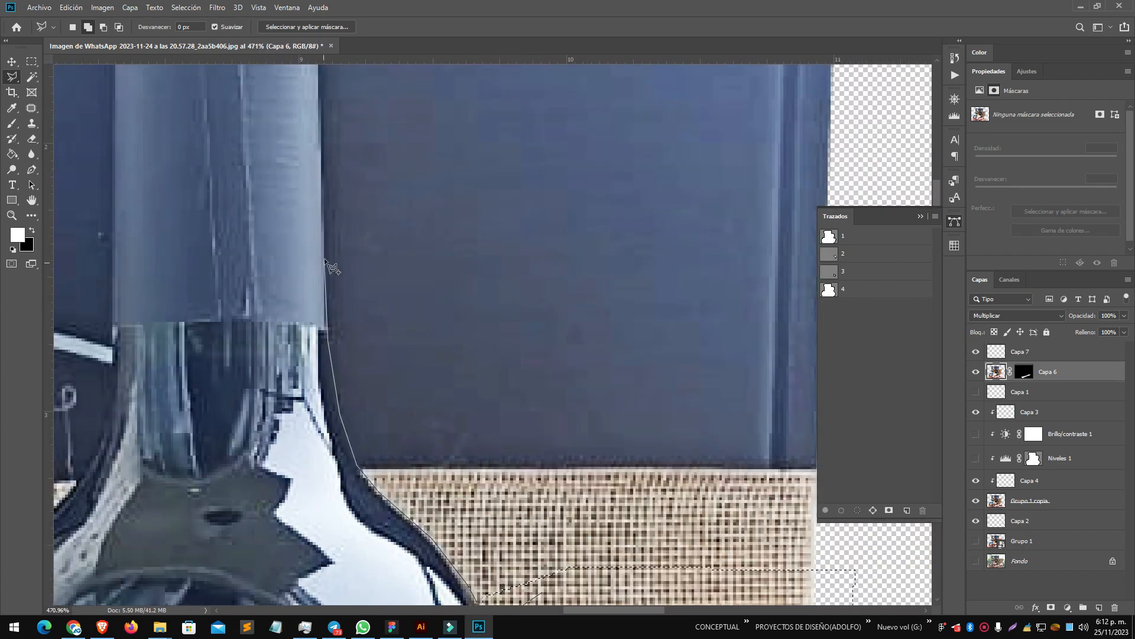
{"action": "scroll", "coordinate": [324, 258], "scroll_direction": "up", "scroll_amount": 5}
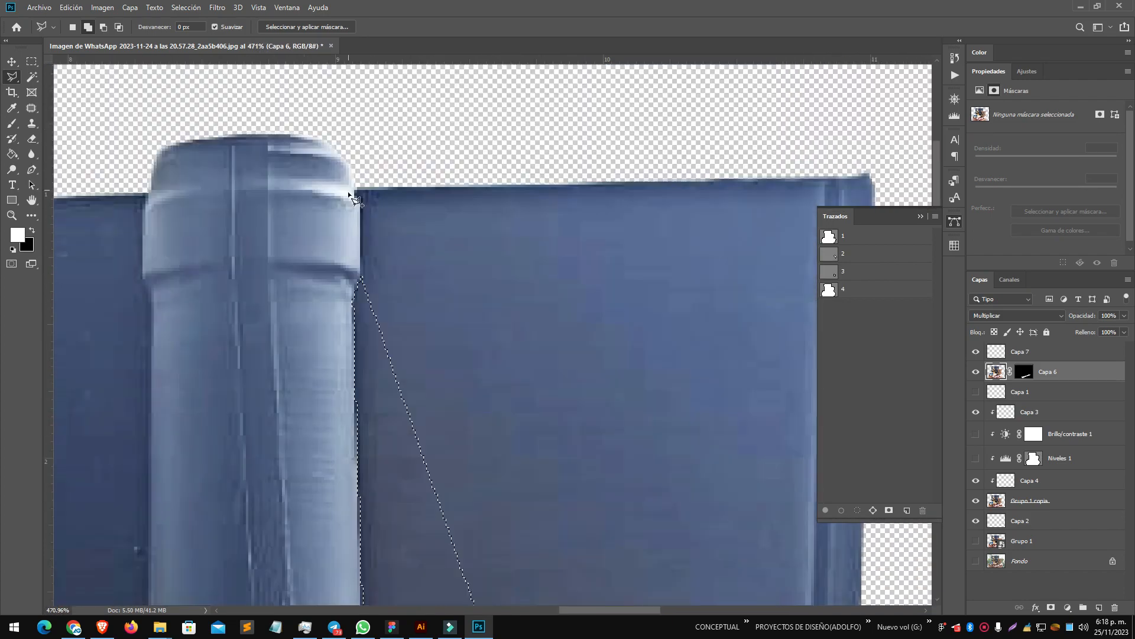
{"action": "left_click", "coordinate": [357, 201]}
{"action": "left_click", "coordinate": [361, 285]}
{"action": "left_click", "coordinate": [590, 155]}
{"action": "scroll", "coordinate": [590, 155], "scroll_direction": "down", "scroll_amount": 4}
{"action": "left_click", "coordinate": [616, 114]}
{"action": "left_click", "coordinate": [609, 499]}
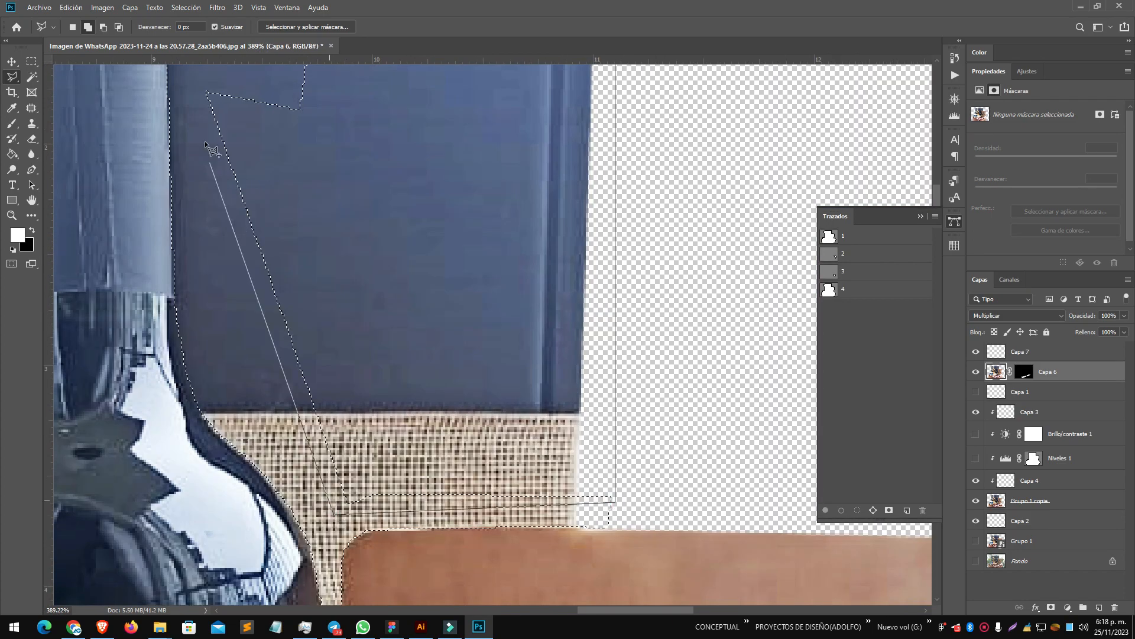
{"action": "double_click", "coordinate": [333, 513]}
- Add the gift box area left of the bottle, out to the box's top and left edges, to the selection
{"action": "scroll", "coordinate": [319, 423], "scroll_direction": "down", "scroll_amount": 3}
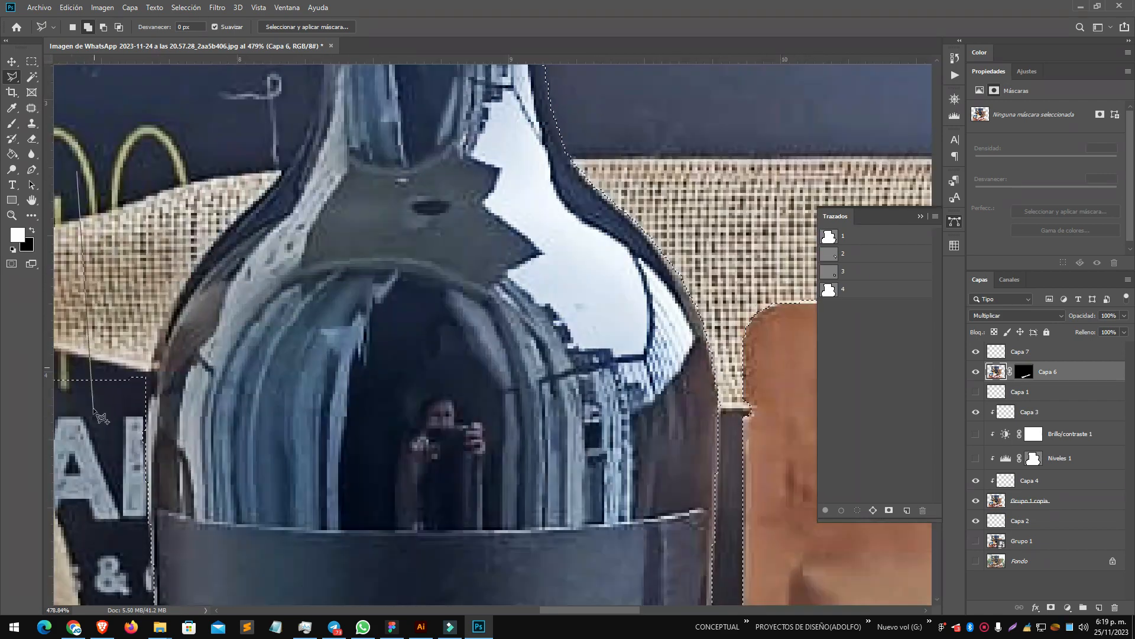
{"action": "left_click", "coordinate": [148, 380]}
{"action": "left_click", "coordinate": [225, 248]}
{"action": "left_click", "coordinate": [264, 193]}
{"action": "left_click", "coordinate": [318, 116]}
{"action": "left_click_drag", "start_coordinate": [319, 115], "coordinate": [335, 386]}
{"action": "scroll", "coordinate": [332, 257], "scroll_direction": "down", "scroll_amount": 8}
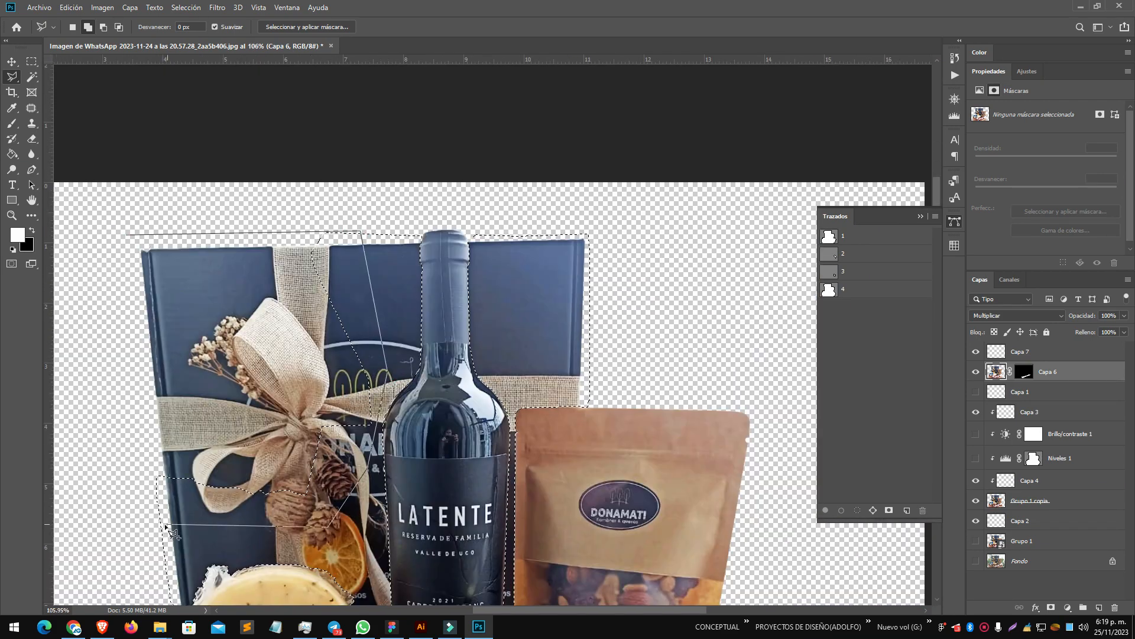
{"action": "double_click", "coordinate": [166, 523]}
{"action": "scroll", "coordinate": [492, 374], "scroll_direction": "down", "scroll_amount": 2}
{"action": "left_click", "coordinate": [1068, 607]}
{"action": "left_click", "coordinate": [1053, 397]}
{"action": "left_click", "coordinate": [682, 160]}
{"action": "left_click", "coordinate": [1067, 607]}
{"action": "left_click", "coordinate": [1049, 446]}
{"action": "key", "text": "ctrl+z"}
- Fill the gift box selection with white on a new layer above Capa 6 and deselect
{"action": "left_click", "coordinate": [1099, 607]}
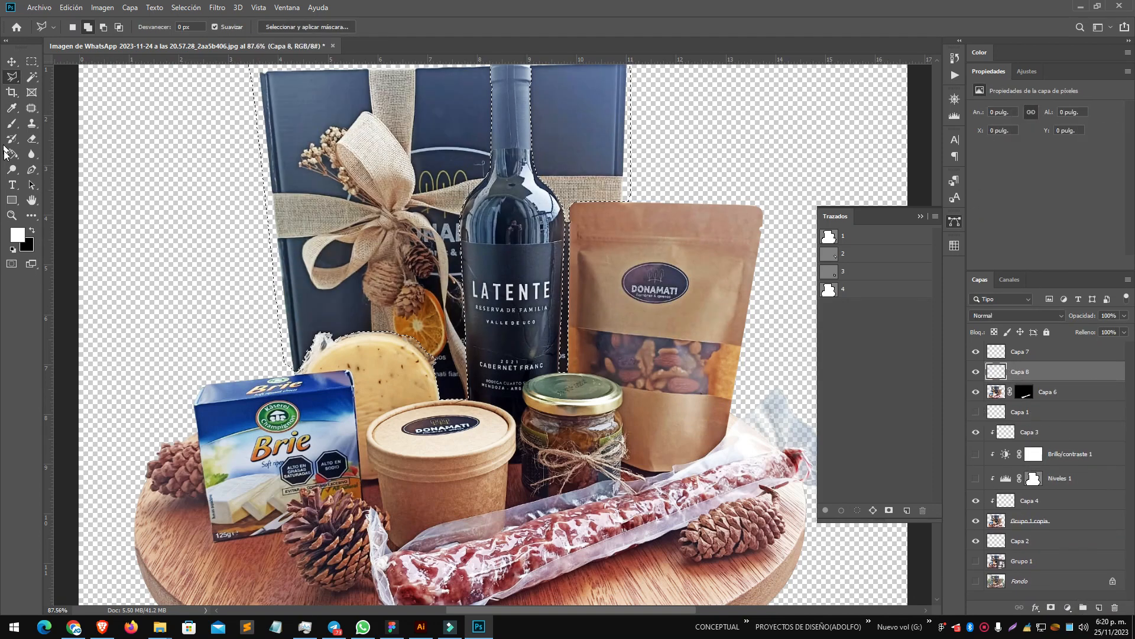
{"action": "left_click", "coordinate": [11, 154]}
{"action": "left_click", "coordinate": [317, 181]}
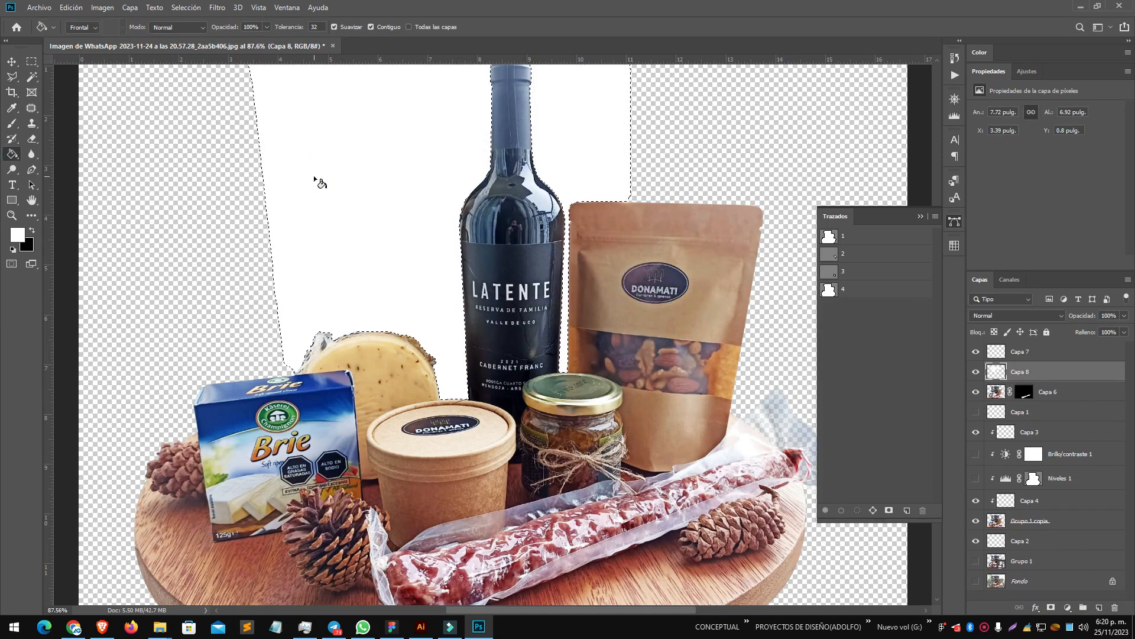
{"action": "key", "text": "m"}
{"action": "key", "text": "ctrl+d"}
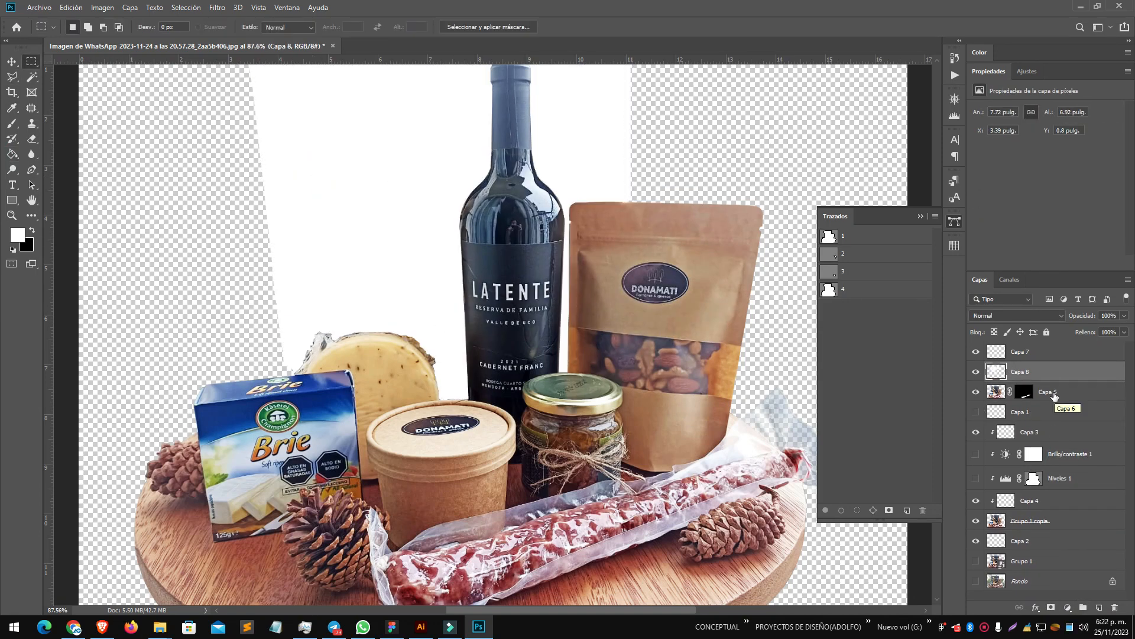
{"action": "left_click", "coordinate": [848, 237]}
{"action": "left_click", "coordinate": [858, 510]}
{"action": "left_click", "coordinate": [1051, 608]}
{"action": "left_click_drag", "start_coordinate": [1025, 371], "coordinate": [1115, 607]}
{"action": "left_click", "coordinate": [651, 253]}
- Mask the white box layer with the selection from path 4 and apply the mask to trim it
{"action": "left_click", "coordinate": [849, 290]}
{"action": "left_click", "coordinate": [858, 510]}
{"action": "left_click", "coordinate": [887, 510]}
{"action": "left_click", "coordinate": [1114, 608]}
{"action": "left_click", "coordinate": [519, 232]}
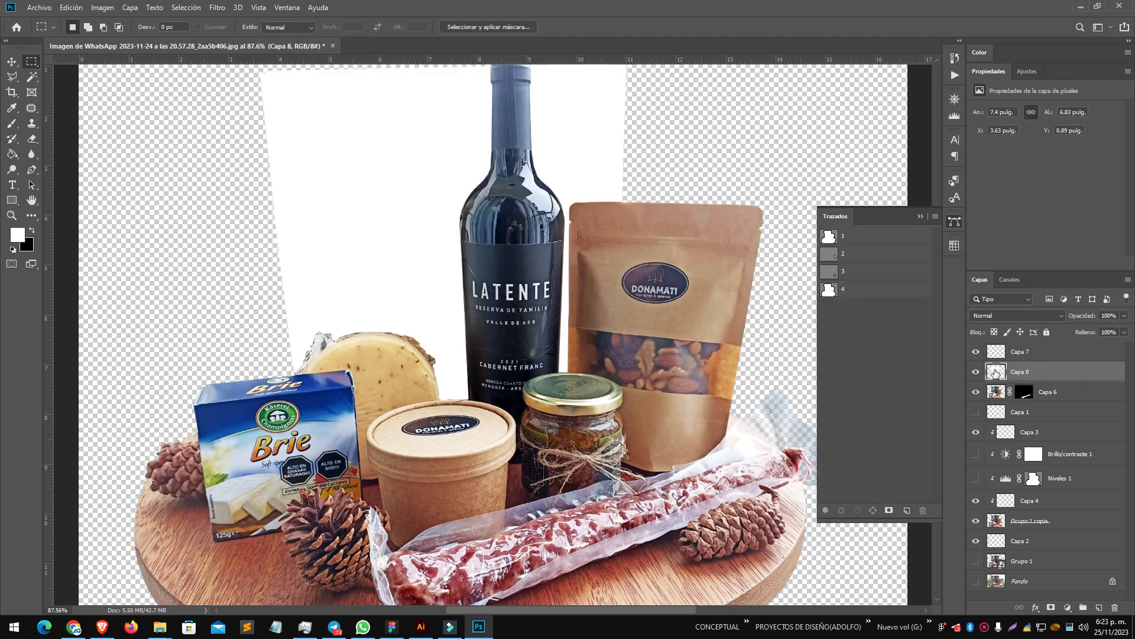
- Set the white box layer's blend mode to Multiply and clip Capa 7 to it
{"action": "left_click", "coordinate": [1016, 315]}
{"action": "left_click", "coordinate": [998, 361]}
{"action": "right_click", "coordinate": [1053, 358]}
{"action": "left_click", "coordinate": [908, 281]}
{"action": "key", "text": "ctrl+z"}
- Add a Curves adjustment clipped to Capa 8 and bend its curve
{"action": "left_click", "coordinate": [1041, 371]}
{"action": "left_click", "coordinate": [1067, 607]}
{"action": "left_click", "coordinate": [1055, 456]}
{"action": "left_click_drag", "start_coordinate": [1018, 233], "coordinate": [1023, 239]}
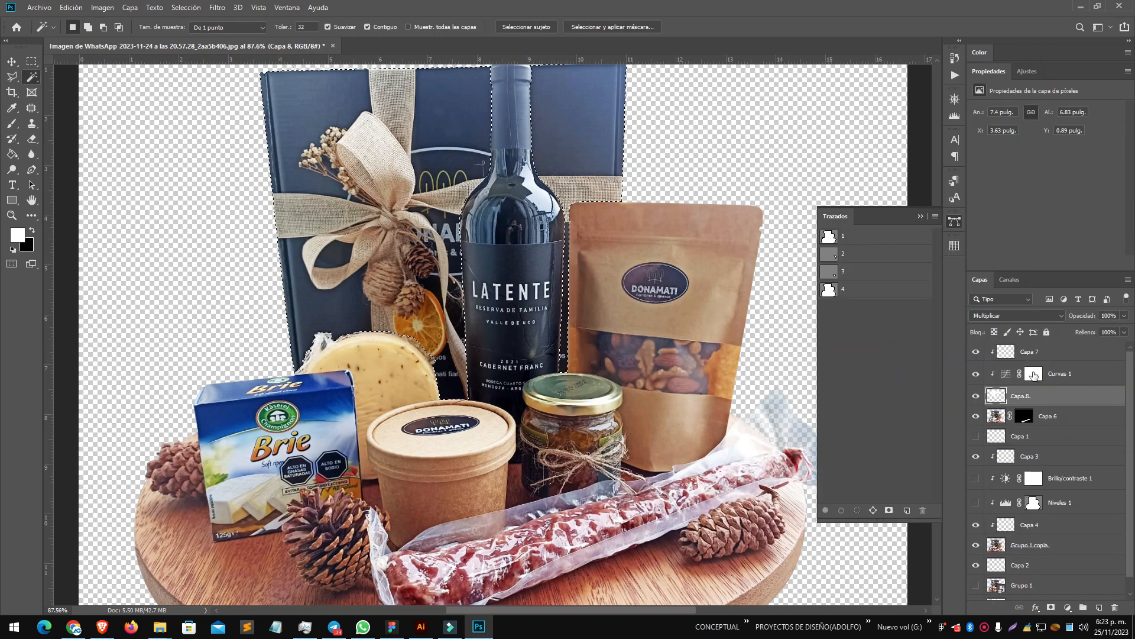
- Try to apply the gift box selection to the Curves adjustment's mask
{"action": "left_click", "coordinate": [1032, 376]}
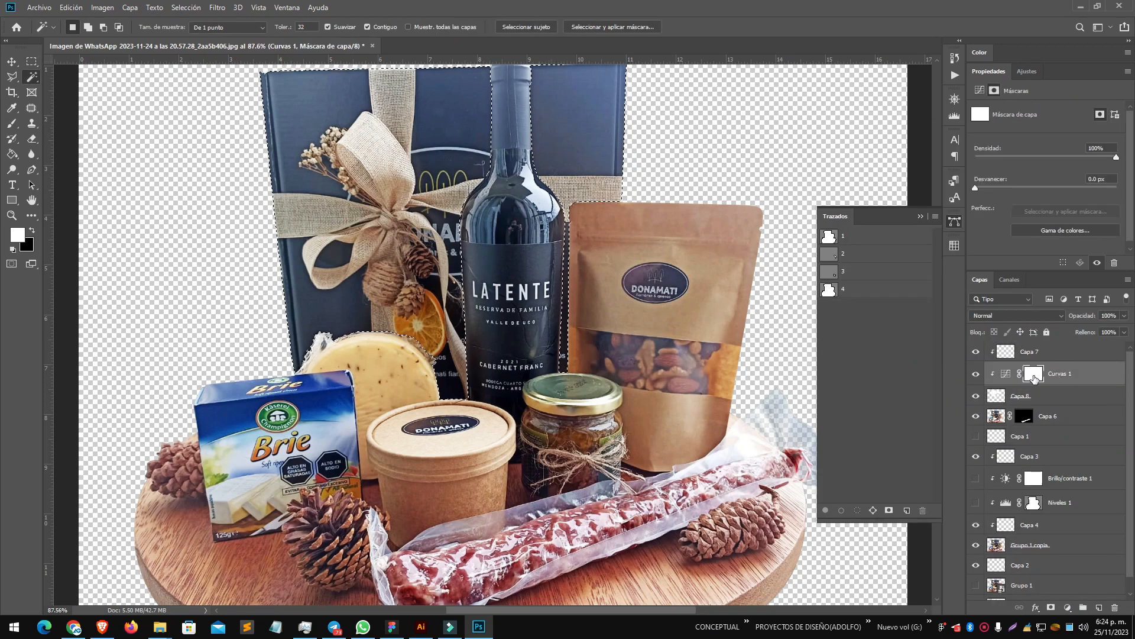
{"action": "key", "text": "ctrl+z"}
{"action": "right_click", "coordinate": [1042, 378]}
{"action": "left_click", "coordinate": [951, 366]}
{"action": "left_click", "coordinate": [887, 509]}
{"action": "key", "text": "ctrl+z"}
- Group the Curves adjustment, mask the group with the gift box selection and lower the curve to darken the box
{"action": "key", "text": "ctrl+g"}
{"action": "left_click", "coordinate": [1051, 607]}
{"action": "left_click", "coordinate": [1031, 395]}
{"action": "mouse_move", "coordinate": [1078, 183]}
{"action": "left_mouse_down"}
{"action": "mouse_move", "coordinate": [1077, 170]}
{"action": "mouse_move", "coordinate": [1070, 194]}
{"action": "left_mouse_up"}
- Add a Levels adjustment inside the masked group and collapse the group
{"action": "left_click", "coordinate": [1067, 607]}
{"action": "left_click", "coordinate": [1064, 444]}
{"action": "scroll", "coordinate": [475, 456], "scroll_direction": "down", "scroll_amount": 4}
{"action": "scroll", "coordinate": [425, 488], "scroll_direction": "up", "scroll_amount": 1}
{"action": "left_click", "coordinate": [989, 371]}
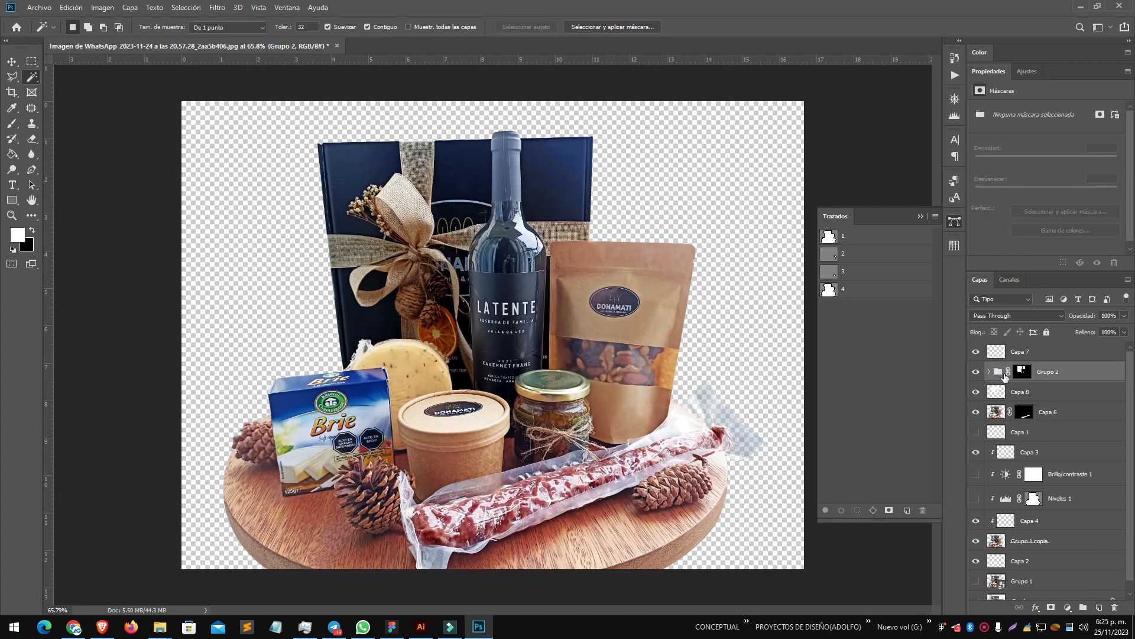
- Delete the hidden Brillo/contraste 1 and Niveles 1 adjustment layers
{"action": "scroll", "coordinate": [1041, 426], "scroll_direction": "down", "scroll_amount": 1}
{"action": "left_click", "coordinate": [1069, 468]}
{"action": "key", "text": "Delete"}
{"action": "key", "text": "Delete"}
- Reduce the opacity of Grupo 2 to 55%
{"action": "scroll", "coordinate": [438, 317], "scroll_direction": "up", "scroll_amount": 4}
{"action": "left_click", "coordinate": [1048, 360]}
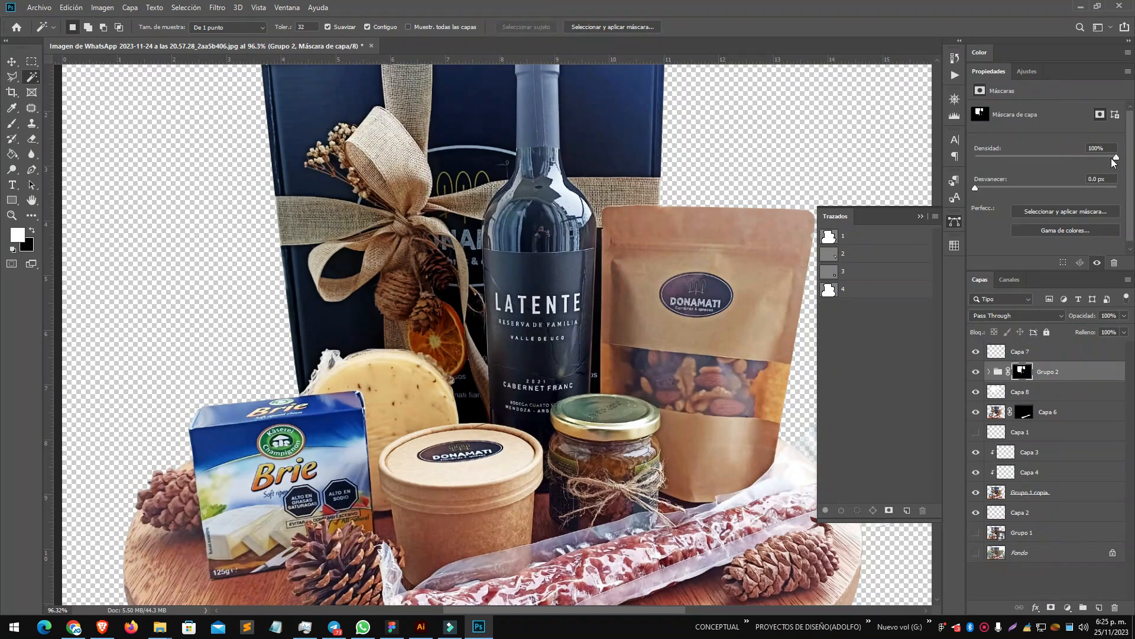
{"action": "left_click", "coordinate": [1123, 315]}
{"action": "left_click_drag", "start_coordinate": [1127, 329], "coordinate": [1106, 329]}
- Load path 4 as a selection and check the Grupo 1 layer by toggling its visibility
{"action": "left_click", "coordinate": [861, 238]}
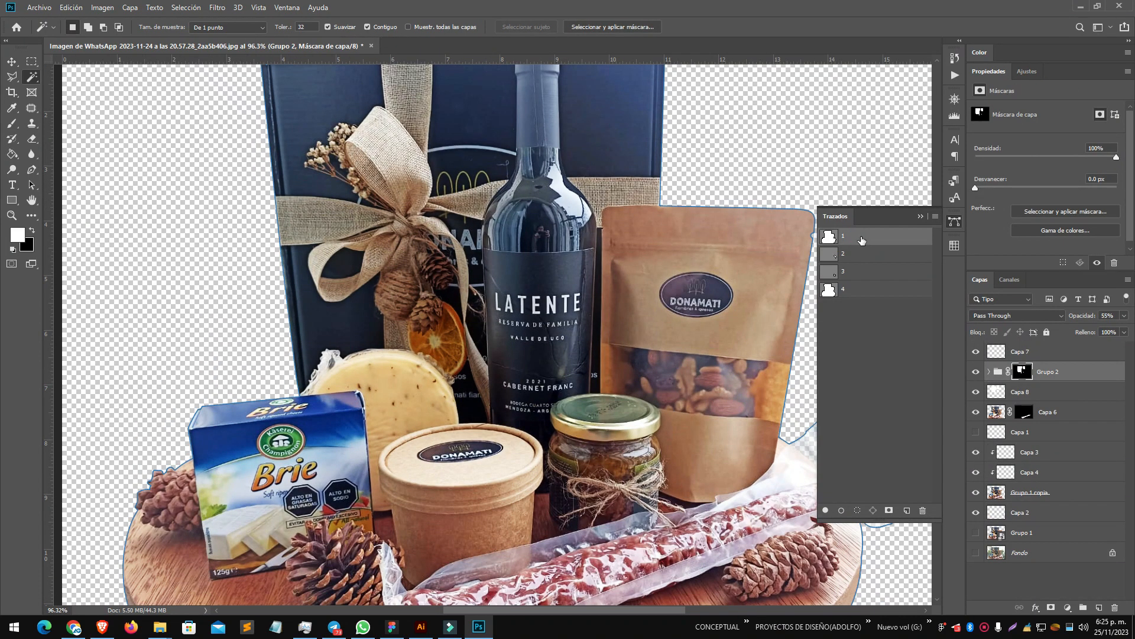
{"action": "left_click", "coordinate": [1048, 535]}
{"action": "left_click", "coordinate": [869, 289]}
{"action": "left_click", "coordinate": [856, 510]}
{"action": "left_click", "coordinate": [977, 532]}
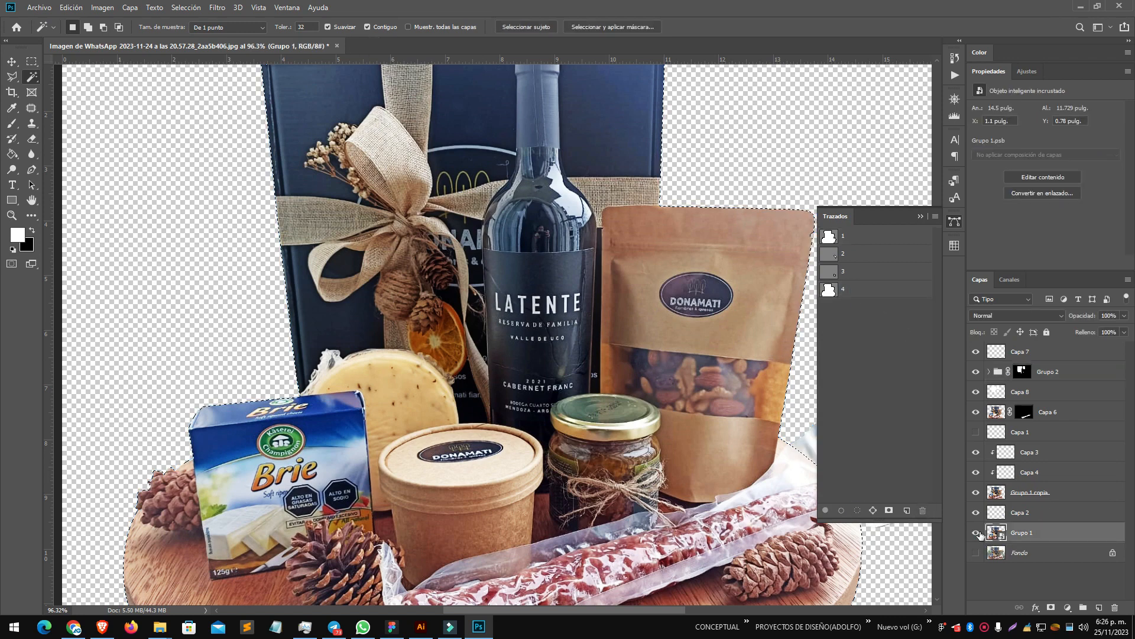
{"action": "left_click", "coordinate": [977, 532]}
- Fill the selected product silhouette with black on Capa 7 and deselect
{"action": "left_click", "coordinate": [1005, 355]}
{"action": "key", "text": "x"}
{"action": "left_click", "coordinate": [12, 154]}
{"action": "left_click", "coordinate": [300, 343]}
{"action": "key", "text": "ctrl+d"}
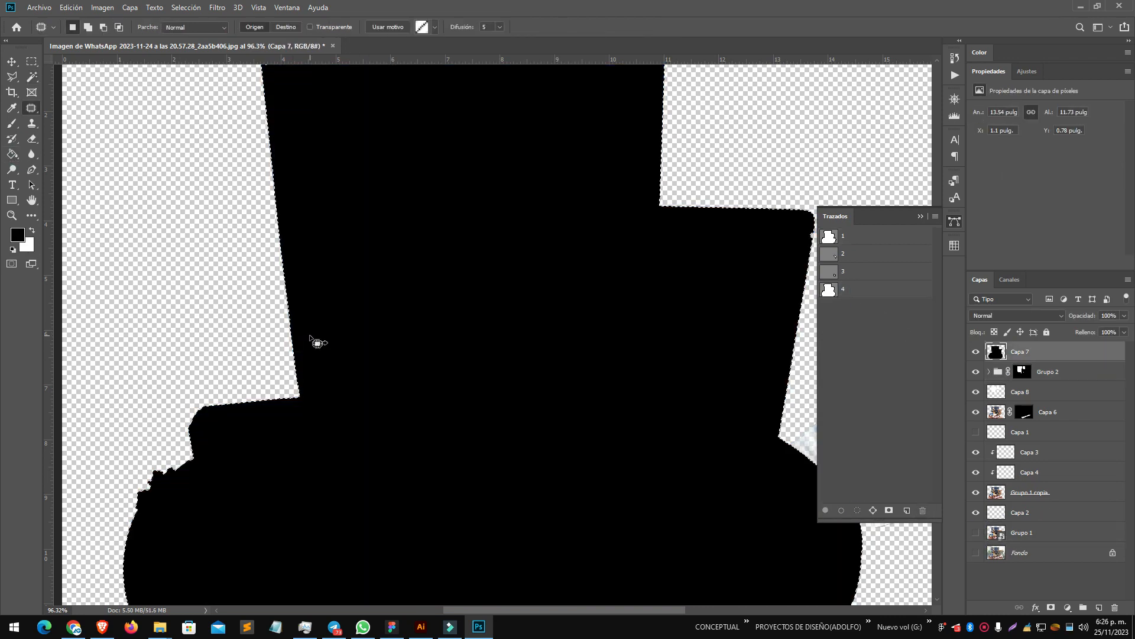
{"action": "key", "text": "m"}
- Hide the Capa 7 silhouette, select the gift-box area with the Magic Wand, and make Capa 7 the active layer
{"action": "left_click", "coordinate": [1000, 393]}
{"action": "left_click", "coordinate": [976, 351]}
{"action": "key", "text": "w"}
{"action": "left_click", "coordinate": [682, 180]}
{"action": "left_click", "coordinate": [1027, 351]}
{"action": "scroll", "coordinate": [438, 305], "scroll_direction": "down", "scroll_amount": 4}
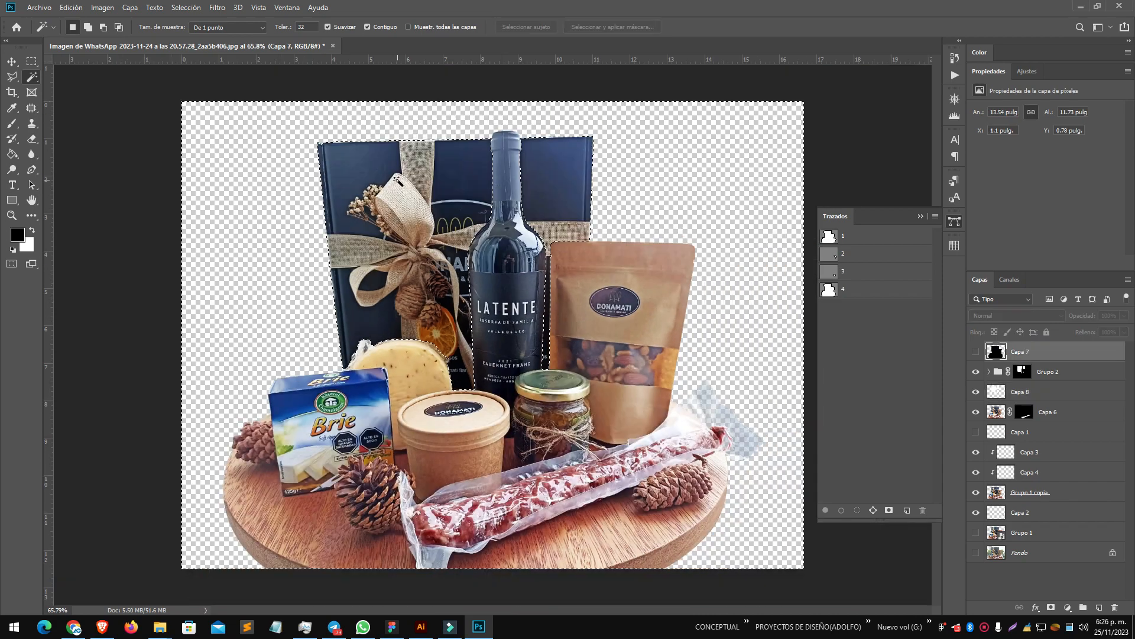
- Add the missed area along the gift box's lower left edge to the selection with the Polygonal Lasso
{"action": "scroll", "coordinate": [326, 362], "scroll_direction": "up", "scroll_amount": 17}
{"action": "key", "text": "l"}
{"action": "left_click", "coordinate": [314, 118]}
{"action": "left_click", "coordinate": [418, 233]}
{"action": "left_click", "coordinate": [417, 392]}
{"action": "left_click", "coordinate": [116, 387]}
{"action": "double_click", "coordinate": [140, 217]}
- Extend the selection around the gift box's outer left, upper and right edges up to the bottle and nut bag
{"action": "scroll", "coordinate": [142, 219], "scroll_direction": "down", "scroll_amount": 12}
{"action": "left_click", "coordinate": [250, 222]}
{"action": "left_click", "coordinate": [374, 168]}
{"action": "left_click", "coordinate": [481, 88]}
{"action": "left_click", "coordinate": [185, 90]}
{"action": "double_click", "coordinate": [161, 141]}
{"action": "left_click", "coordinate": [525, 112]}
{"action": "left_click", "coordinate": [537, 85]}
{"action": "left_click", "coordinate": [656, 85]}
{"action": "left_click", "coordinate": [682, 176]}
{"action": "double_click", "coordinate": [664, 259]}
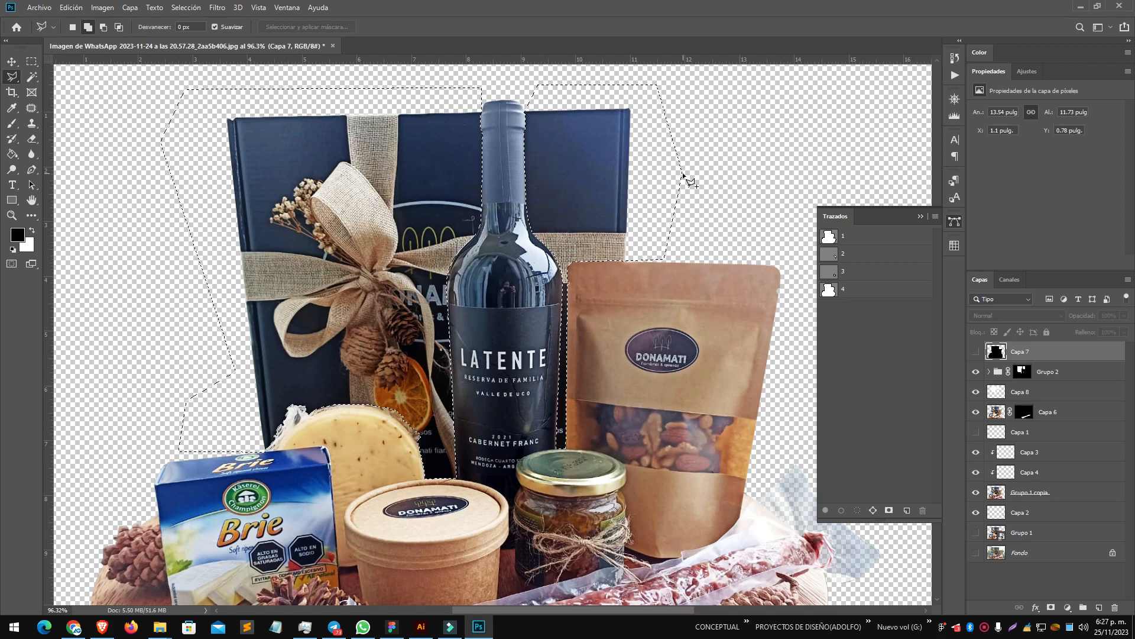
- Delete the selected gift-box area from the black silhouette on Capa 7, deselect, and hide the layer
{"action": "left_click", "coordinate": [976, 352]}
{"action": "key", "text": "Delete"}
{"action": "key", "text": "m"}
{"action": "key", "text": "ctrl+d"}
{"action": "scroll", "coordinate": [218, 244], "scroll_direction": "up", "scroll_amount": 3}
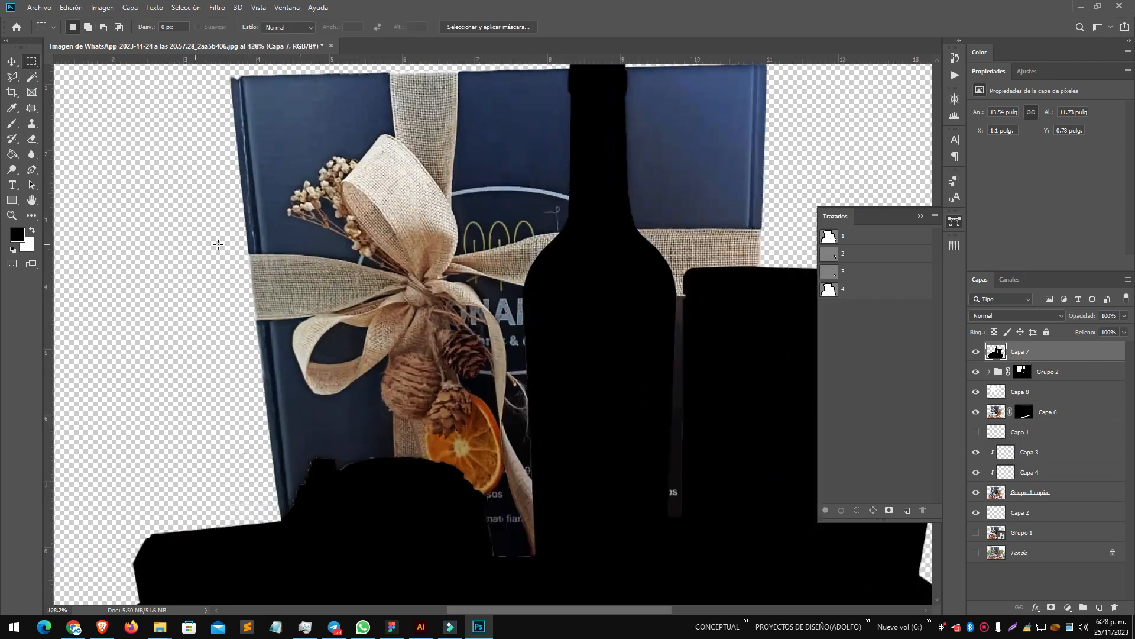
{"action": "scroll", "coordinate": [219, 244], "scroll_direction": "down", "scroll_amount": 3}
{"action": "left_click", "coordinate": [975, 351]}
{"action": "scroll", "coordinate": [621, 303], "scroll_direction": "down", "scroll_amount": 3}
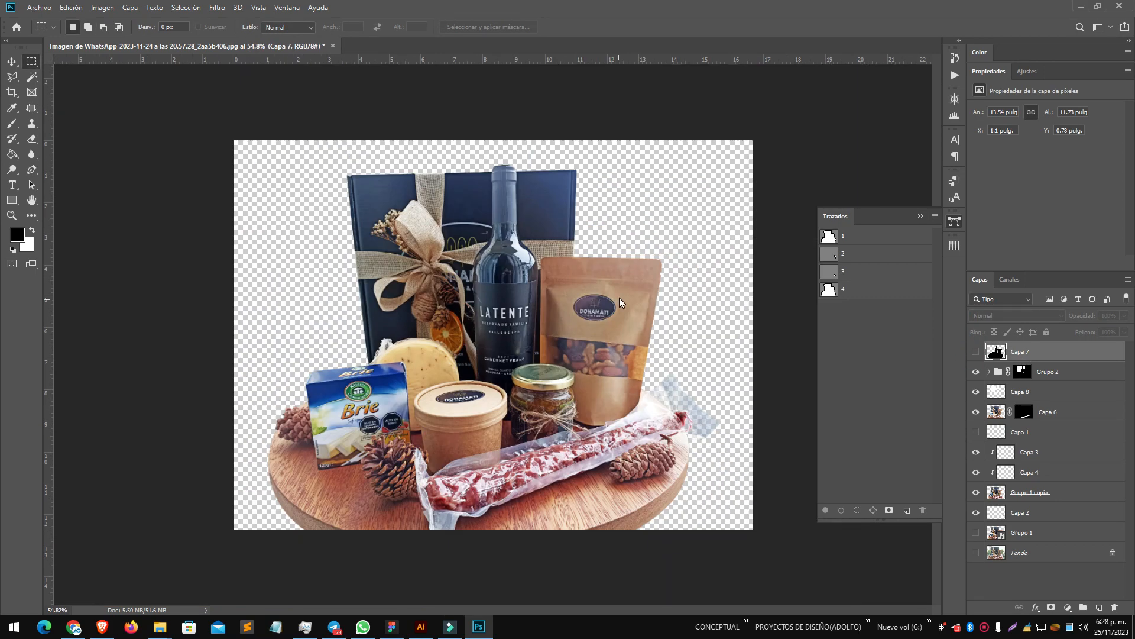
- Open the alternate basket photo showing the whole round wooden table in Paint for editing
{"action": "key", "text": "alt+Tab"}
{"action": "scroll", "coordinate": [679, 414], "scroll_direction": "up", "scroll_amount": 1}
{"action": "right_click", "coordinate": [679, 355]}
{"action": "mouse_move", "coordinate": [737, 408]}
{"action": "left_click", "coordinate": [993, 447]}
{"action": "scroll", "coordinate": [410, 382], "scroll_direction": "down", "scroll_amount": 6}
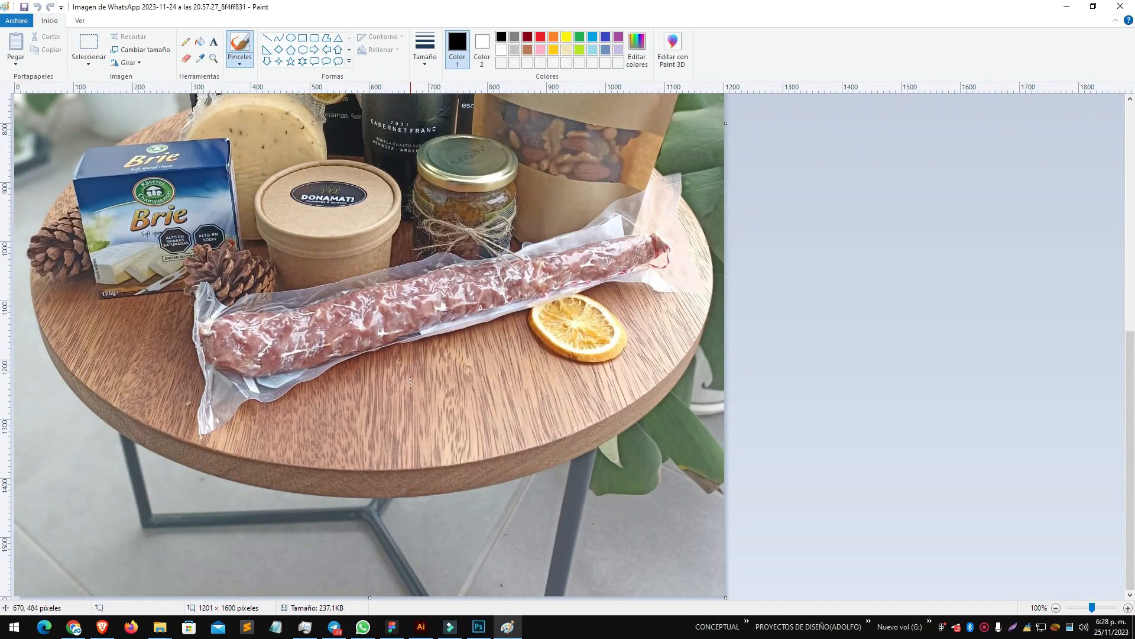
- Select the lower part of the photo containing the round wooden tabletop and copy it
{"action": "left_click", "coordinate": [89, 48]}
{"action": "left_click_drag", "start_coordinate": [16, 256], "coordinate": [560, 497]}
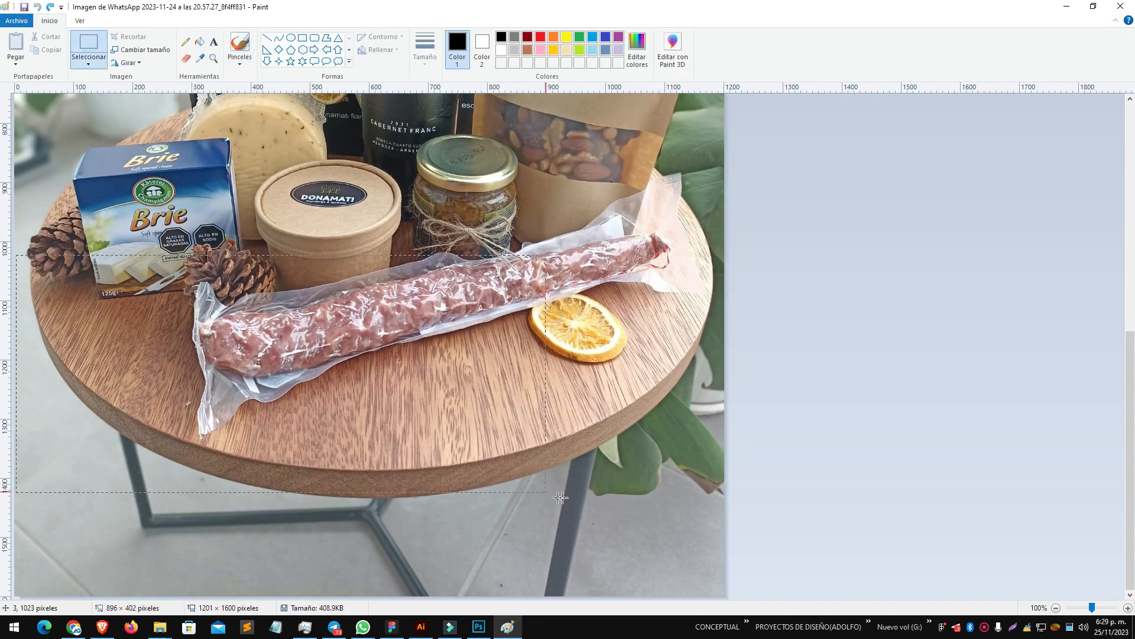
{"action": "key", "text": "ctrl+c"}
- Switch back to Photoshop and extend the canvas downward below the cut-off board with the Crop tool
{"action": "key", "text": "alt+Tab"}
{"action": "key", "text": "c"}
{"action": "left_click_drag", "start_coordinate": [494, 531], "coordinate": [494, 562]}
{"action": "key", "text": "Return"}
- Paste the copied tabletop as a new layer, move it over the board, and enlarge it to match its width
{"action": "key", "text": "ctrl+v"}
{"action": "key", "text": "v"}
{"action": "left_click_drag", "start_coordinate": [555, 350], "coordinate": [518, 499]}
{"action": "key", "text": "ctrl+t"}
{"action": "left_click_drag", "start_coordinate": [650, 482], "coordinate": [695, 482]}
{"action": "key", "text": "Return"}
- Fine-tune the position and scale of the pasted tabletop against the original board's edges
{"action": "scroll", "coordinate": [331, 473], "scroll_direction": "up", "scroll_amount": 12}
{"action": "left_click_drag", "start_coordinate": [301, 378], "coordinate": [297, 353]}
{"action": "scroll", "coordinate": [297, 353], "scroll_direction": "down", "scroll_amount": 12}
{"action": "scroll", "coordinate": [683, 423], "scroll_direction": "up", "scroll_amount": 7}
{"action": "key", "text": "ctrl+t"}
{"action": "left_click_drag", "start_coordinate": [708, 525], "coordinate": [711, 525]}
{"action": "key", "text": "Return"}
{"action": "scroll", "coordinate": [700, 438], "scroll_direction": "down", "scroll_amount": 6}
- Start a Pen path outside the pasted tabletop and trace the board's left and lower rim
{"action": "scroll", "coordinate": [260, 450], "scroll_direction": "up", "scroll_amount": 14}
{"action": "key", "text": "p"}
{"action": "left_click", "coordinate": [150, 144]}
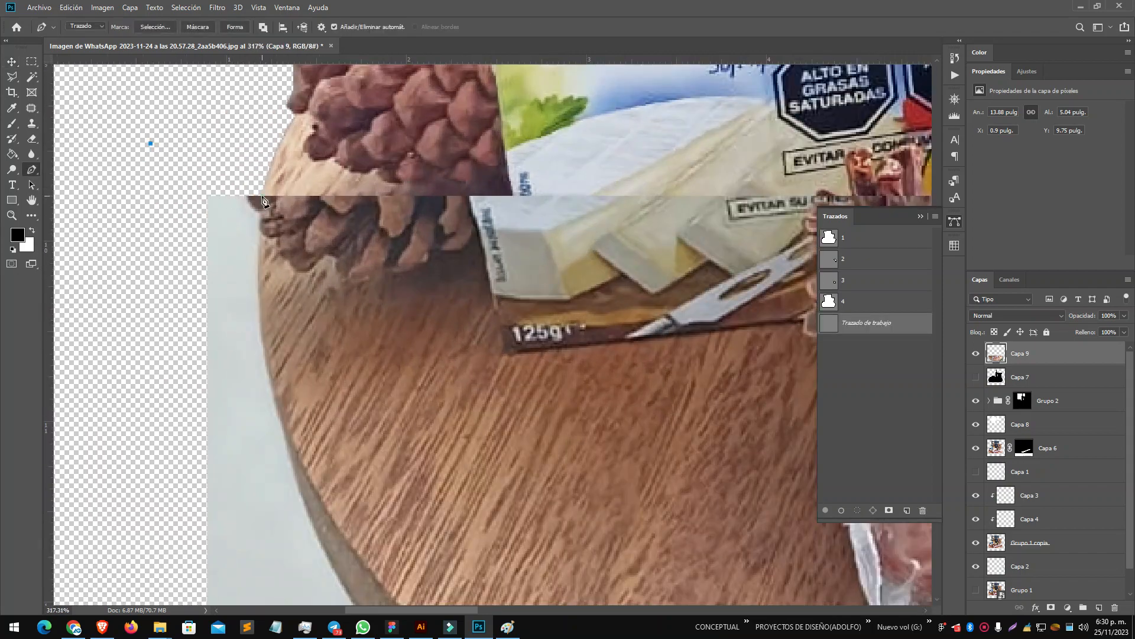
{"action": "scroll", "coordinate": [253, 312], "scroll_direction": "down", "scroll_amount": 3}
{"action": "left_click", "coordinate": [261, 230]}
{"action": "left_click_drag", "start_coordinate": [293, 450], "coordinate": [302, 474]}
{"action": "scroll", "coordinate": [301, 474], "scroll_direction": "down", "scroll_amount": 5}
{"action": "left_click_drag", "start_coordinate": [398, 277], "coordinate": [107, 261]}
- Trace the board's right rim and close the path around the background below the pasted tabletop
{"action": "scroll", "coordinate": [107, 261], "scroll_direction": "down", "scroll_amount": 3}
{"action": "left_click_drag", "start_coordinate": [414, 195], "coordinate": [293, 249]}
{"action": "left_click_drag", "start_coordinate": [558, 141], "coordinate": [535, 286]}
{"action": "scroll", "coordinate": [535, 286], "scroll_direction": "down", "scroll_amount": 1}
{"action": "scroll", "coordinate": [535, 286], "scroll_direction": "up", "scroll_amount": 4}
{"action": "left_click", "coordinate": [341, 484]}
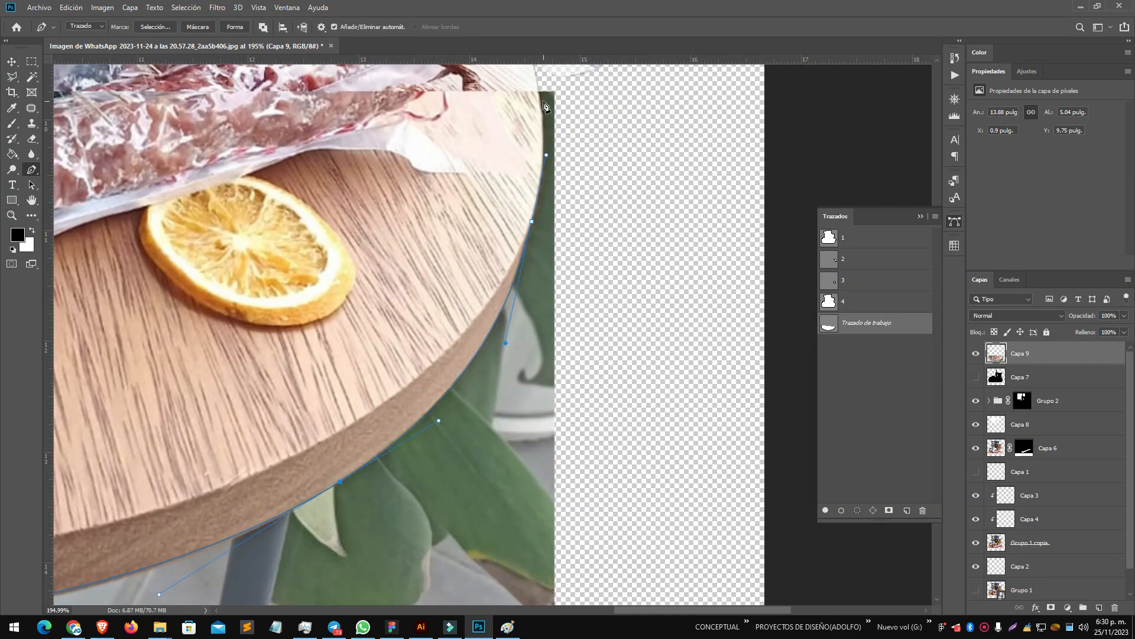
{"action": "scroll", "coordinate": [543, 115], "scroll_direction": "up", "scroll_amount": 2}
{"action": "scroll", "coordinate": [554, 164], "scroll_direction": "down", "scroll_amount": 5}
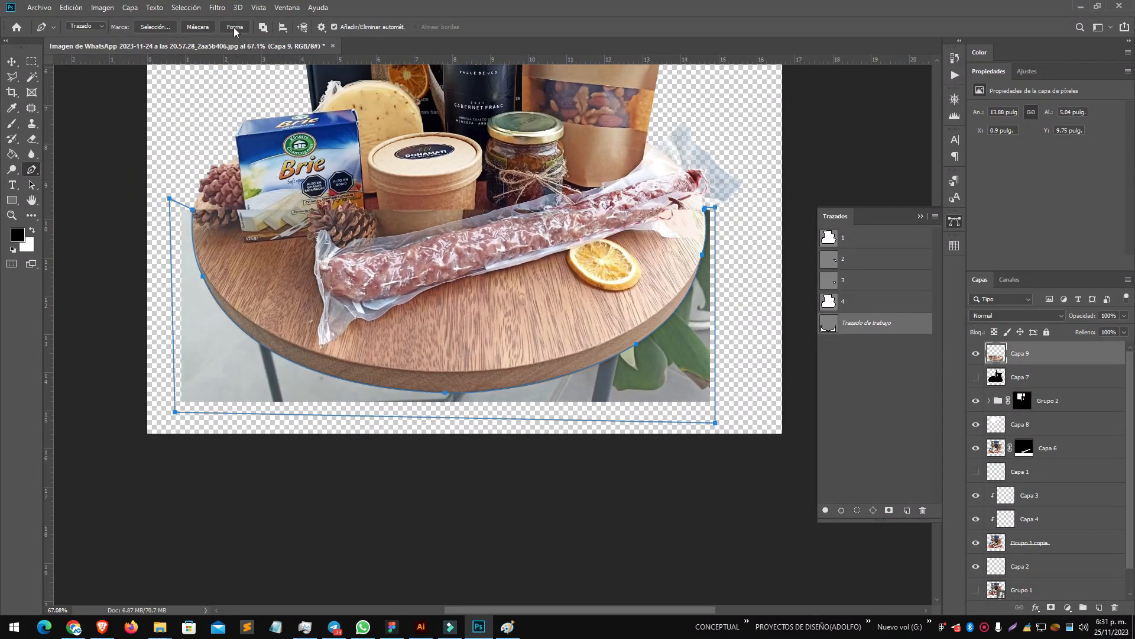
- Load the work path as a selection, delete the background around the tabletop on Capa 9, and deselect
{"action": "left_click", "coordinate": [857, 509]}
{"action": "key", "text": "Delete"}
{"action": "key", "text": "m"}
{"action": "key", "text": "ctrl+d"}
- Move Capa 9 beneath Grupo 1 copia and transform it to fit the original board's lower edge
{"action": "left_click_drag", "start_coordinate": [1020, 353], "coordinate": [1018, 529]}
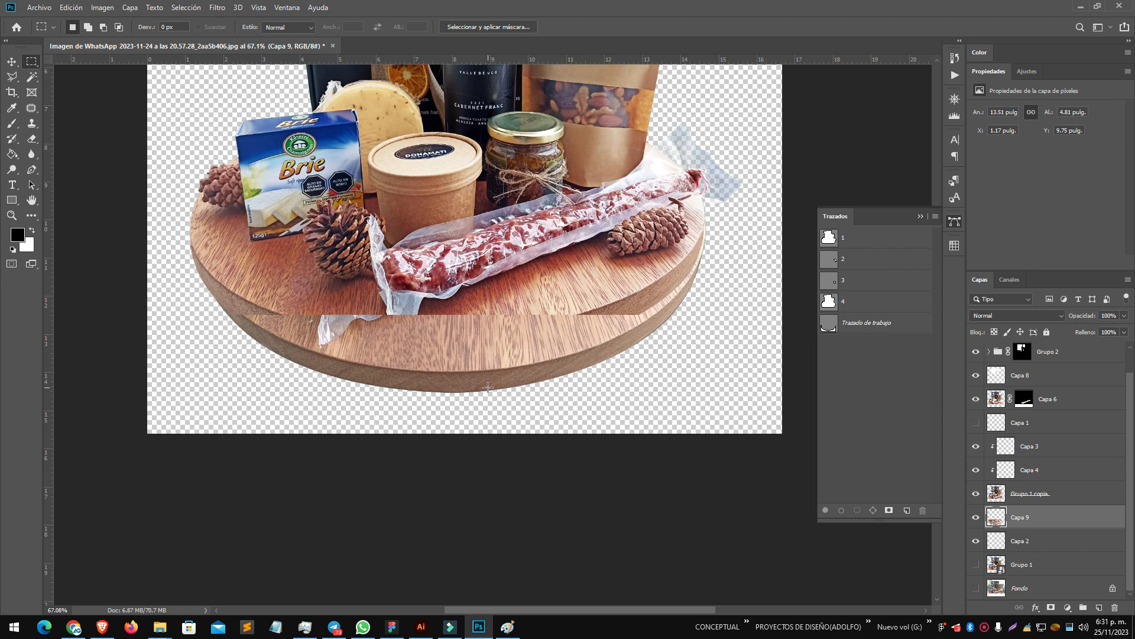
{"action": "left_click_drag", "start_coordinate": [1011, 480], "coordinate": [1011, 516]}
{"action": "key", "text": "ctrl+t"}
{"action": "left_click_drag", "start_coordinate": [449, 394], "coordinate": [445, 349]}
{"action": "key", "text": "ctrl+z"}
{"action": "left_click_drag", "start_coordinate": [707, 199], "coordinate": [698, 203]}
{"action": "mouse_move", "coordinate": [594, 314]}
{"action": "left_mouse_down"}
{"action": "mouse_move", "coordinate": [590, 301]}
{"action": "mouse_move", "coordinate": [594, 310]}
{"action": "left_mouse_up"}
{"action": "key", "text": "Return"}
- Hide Capa 9 and duplicate path 4 with the name 5
{"action": "left_click", "coordinate": [975, 517]}
{"action": "right_click", "coordinate": [848, 306]}
{"action": "left_click", "coordinate": [871, 313]}
{"action": "type", "text": "5"}
{"action": "key", "text": "Return"}
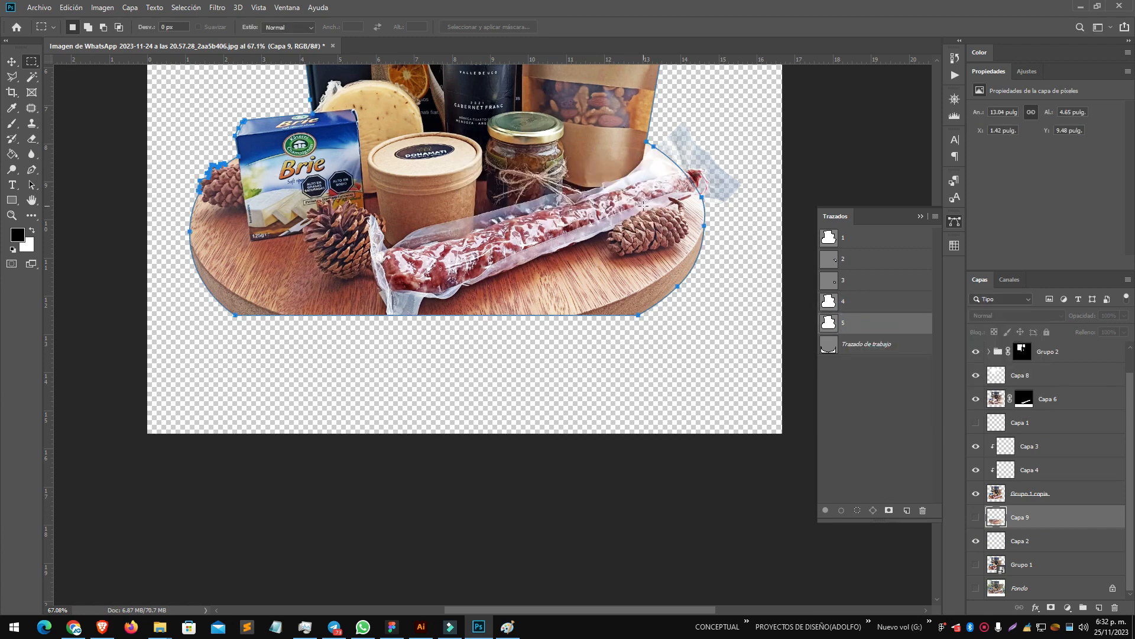
- Curve path 5's flat lower edge downward into the board's rounded front and create a shape from the path
{"action": "scroll", "coordinate": [421, 328], "scroll_direction": "up", "scroll_amount": 5}
{"action": "key", "text": "p"}
{"action": "left_click_drag", "start_coordinate": [444, 307], "coordinate": [440, 374]}
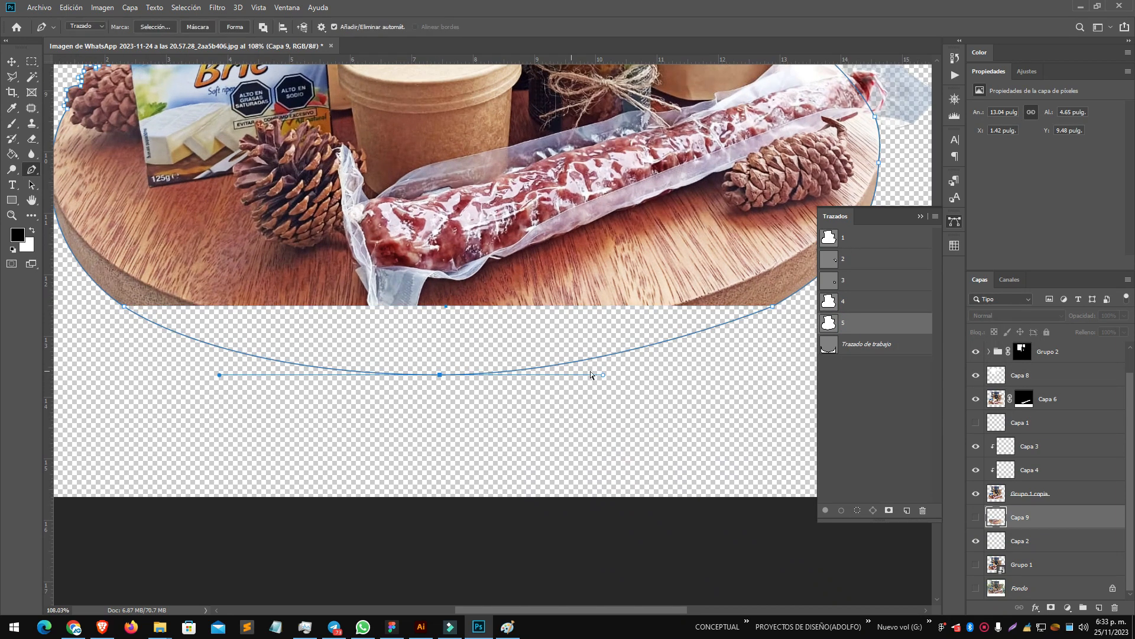
{"action": "scroll", "coordinate": [630, 380], "scroll_direction": "down", "scroll_amount": 5}
{"action": "left_click", "coordinate": [231, 27]}
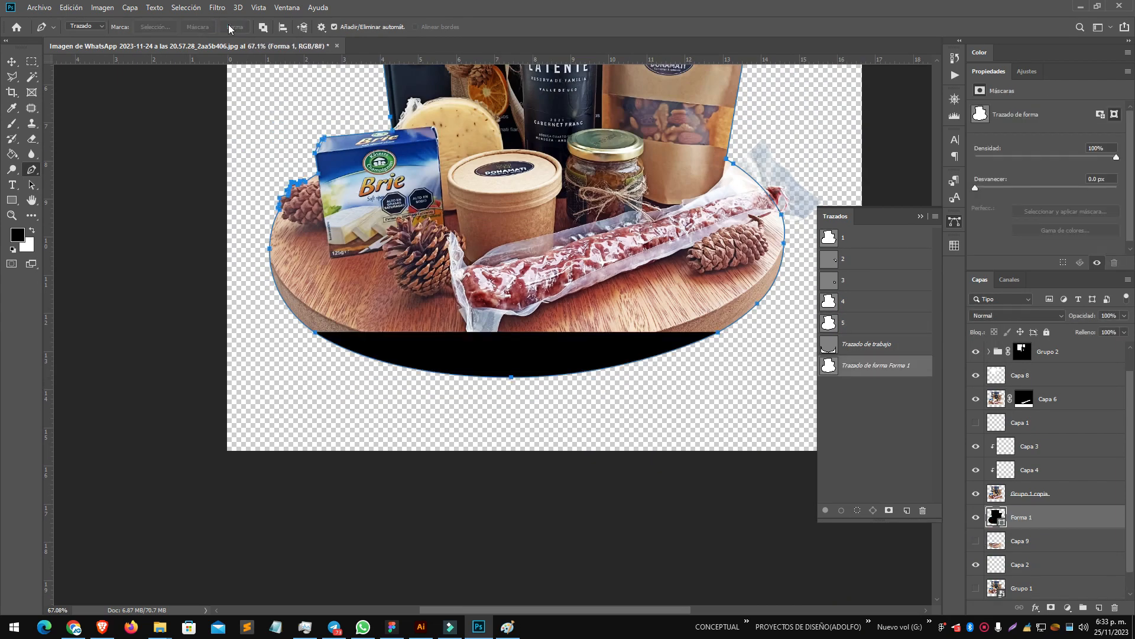
- Move Capa 9 above Forma 1, show it, and clip it to the shape
{"action": "left_click_drag", "start_coordinate": [1043, 539], "coordinate": [1028, 512]}
{"action": "left_click", "coordinate": [975, 517]}
{"action": "right_click", "coordinate": [1040, 524]}
{"action": "left_click", "coordinate": [995, 253]}
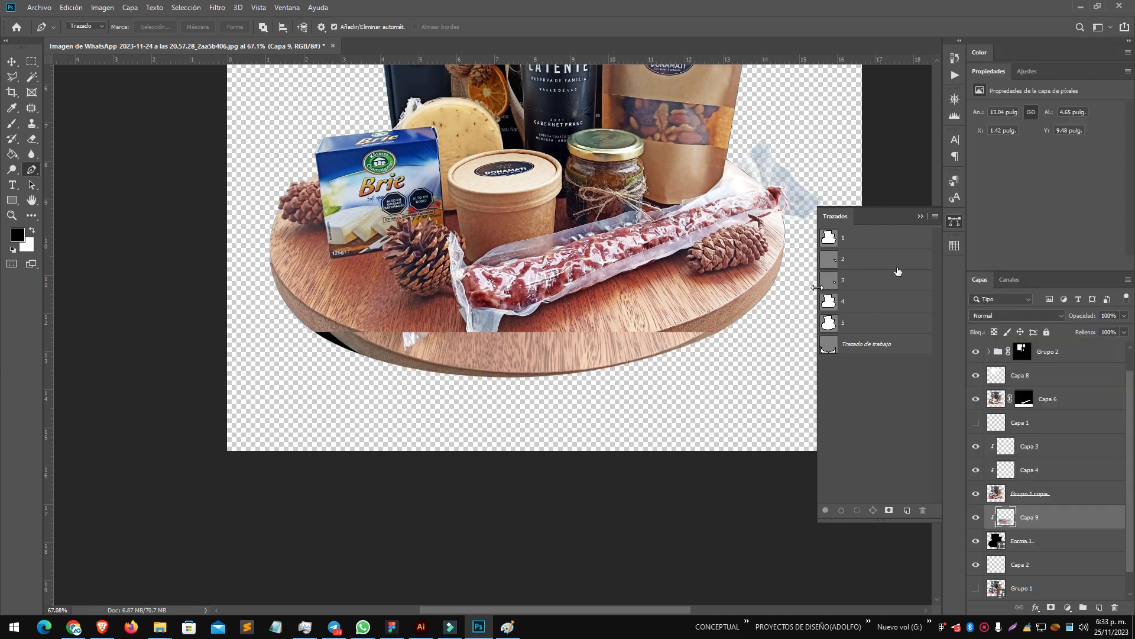
- Reposition and enlarge the clipped Capa 9 tabletop so its rim lines up with the original board
{"action": "key", "text": "ctrl+t"}
{"action": "left_click_drag", "start_coordinate": [521, 392], "coordinate": [467, 353]}
{"action": "left_click_drag", "start_coordinate": [722, 353], "coordinate": [798, 373]}
{"action": "left_click_drag", "start_coordinate": [790, 276], "coordinate": [793, 279]}
{"action": "key", "text": "Return"}
- Add a new layer clipped above Capa 9 and set the Clone Stamp opacity to 83% for retouching the rim
{"action": "scroll", "coordinate": [315, 341], "scroll_direction": "up", "scroll_amount": 11}
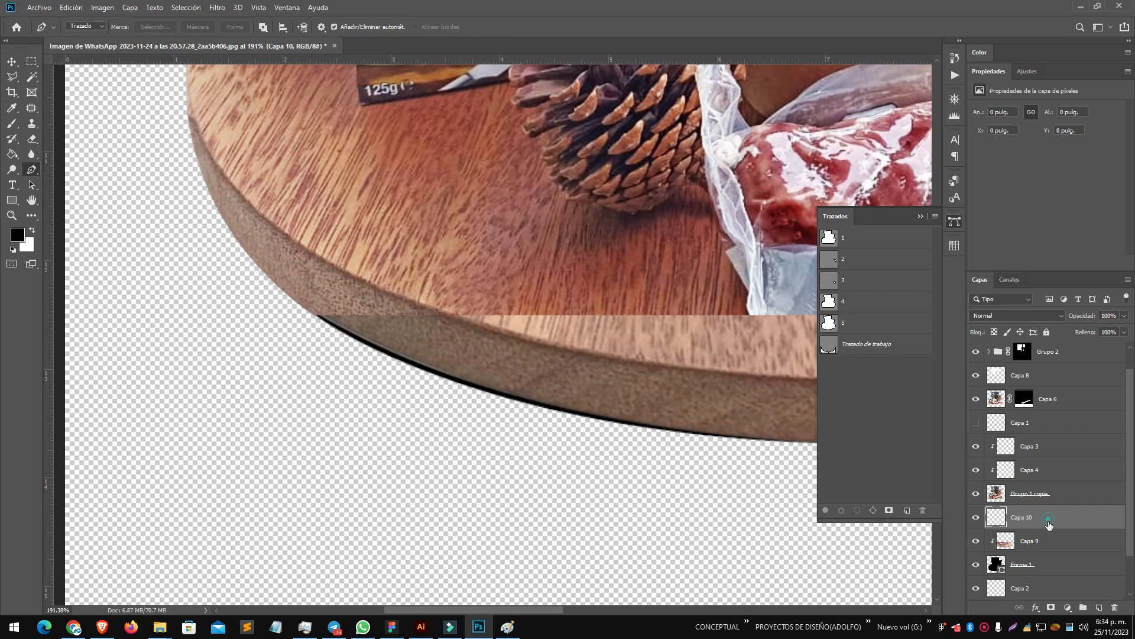
{"action": "left_click", "coordinate": [1048, 525], "text": "alt"}
{"action": "key", "text": "s"}
{"action": "scroll", "coordinate": [416, 340], "scroll_direction": "up", "scroll_amount": 4}
{"action": "scroll", "coordinate": [453, 392], "scroll_direction": "down", "scroll_amount": 2}
{"action": "left_click", "coordinate": [274, 27]}
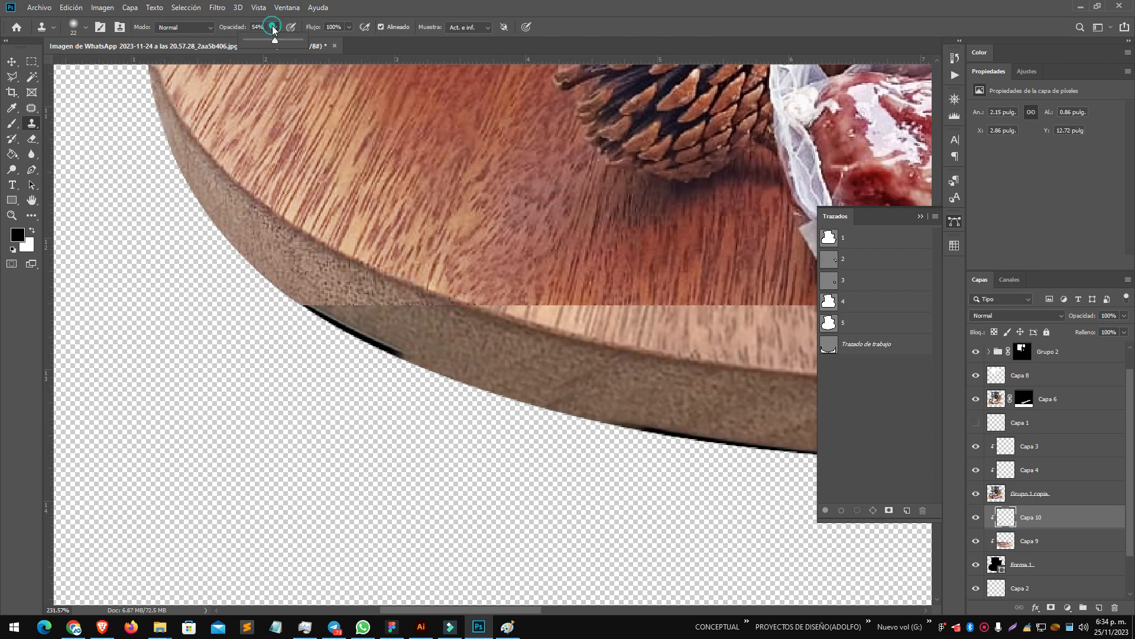
- Clone wood texture over the black gaps along the left and lower part of the board's rim
{"action": "left_click_drag", "start_coordinate": [617, 425], "coordinate": [646, 430]}
{"action": "mouse_move", "coordinate": [644, 429]}
{"action": "left_mouse_down"}
{"action": "mouse_move", "coordinate": [408, 405]}
{"action": "mouse_move", "coordinate": [417, 368]}
{"action": "left_mouse_up"}
{"action": "mouse_move", "coordinate": [331, 356]}
{"action": "left_mouse_down"}
{"action": "mouse_move", "coordinate": [388, 375]}
{"action": "mouse_move", "coordinate": [565, 388]}
{"action": "left_mouse_up"}
{"action": "scroll", "coordinate": [435, 388], "scroll_direction": "down", "scroll_amount": 4}
{"action": "scroll", "coordinate": [680, 328], "scroll_direction": "up", "scroll_amount": 4}
- Clone wood texture over the black gap on the right part of the board's rim
{"action": "mouse_move", "coordinate": [470, 400]}
{"action": "left_mouse_down"}
{"action": "mouse_move", "coordinate": [725, 344]}
{"action": "mouse_move", "coordinate": [498, 369]}
{"action": "left_mouse_up"}
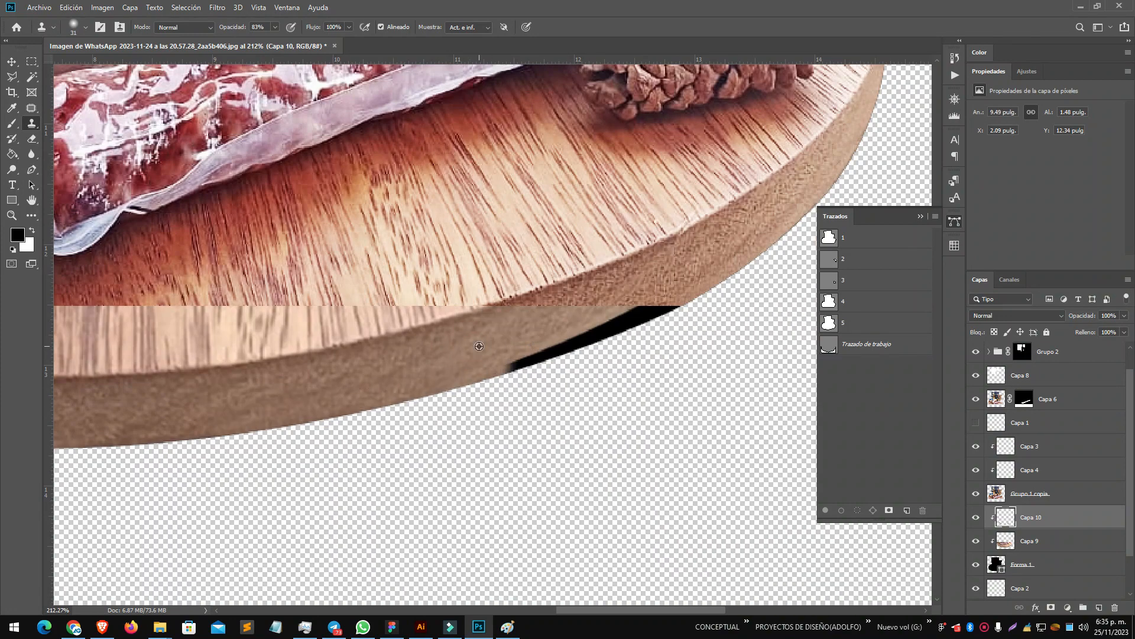
{"action": "left_click_drag", "start_coordinate": [634, 321], "coordinate": [612, 330]}
{"action": "scroll", "coordinate": [634, 321], "scroll_direction": "down", "scroll_amount": 5}
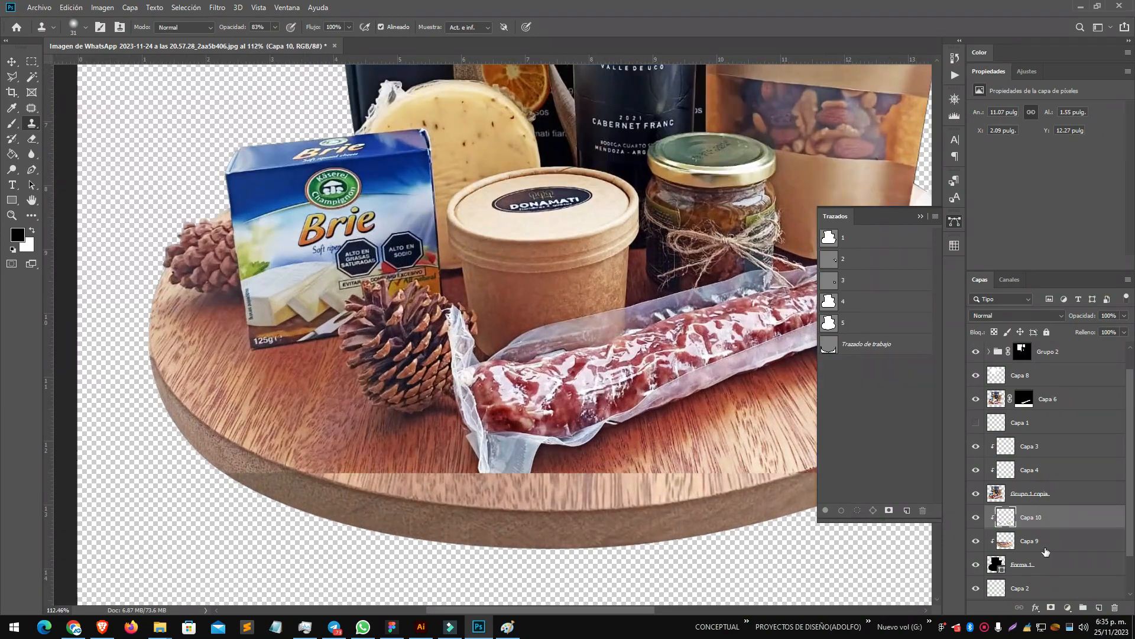
- Add a new clipped layer above Capa 4 and clone wood grain at the lower seam with a size 52 brush
{"action": "left_click", "coordinate": [1064, 471]}
{"action": "key", "text": "ctrl+alt+shift+n"}
{"action": "scroll", "coordinate": [698, 456], "scroll_direction": "up", "scroll_amount": 3}
{"action": "right_click", "coordinate": [694, 453], "text": "alt"}
{"action": "left_click", "coordinate": [730, 483]}
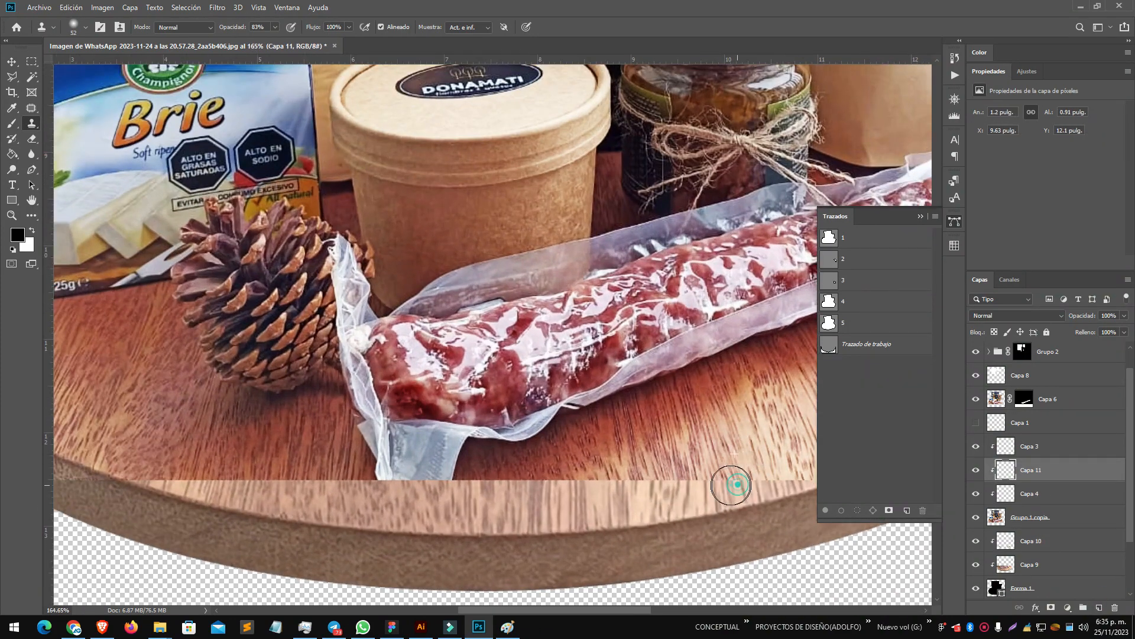
- Hide Capa 10, Capa 9 and Forma 1, and merge the layers from Grupo 1 copia through Capa 3
{"action": "left_click", "coordinate": [975, 472]}
{"action": "scroll", "coordinate": [975, 473], "scroll_direction": "down", "scroll_amount": 3}
{"action": "left_click_drag", "start_coordinate": [975, 471], "coordinate": [975, 517]}
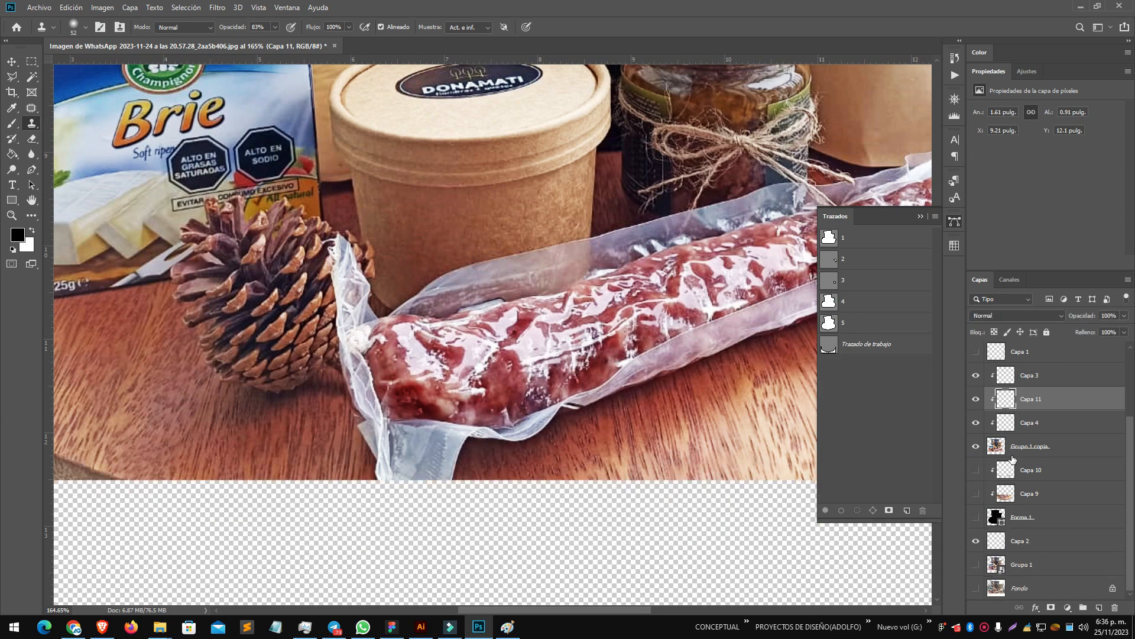
{"action": "left_click", "coordinate": [1022, 445]}
{"action": "left_click", "coordinate": [1026, 381], "text": "shift"}
{"action": "left_click_drag", "start_coordinate": [603, 307], "coordinate": [178, 402]}
{"action": "key", "text": "ctrl+e"}
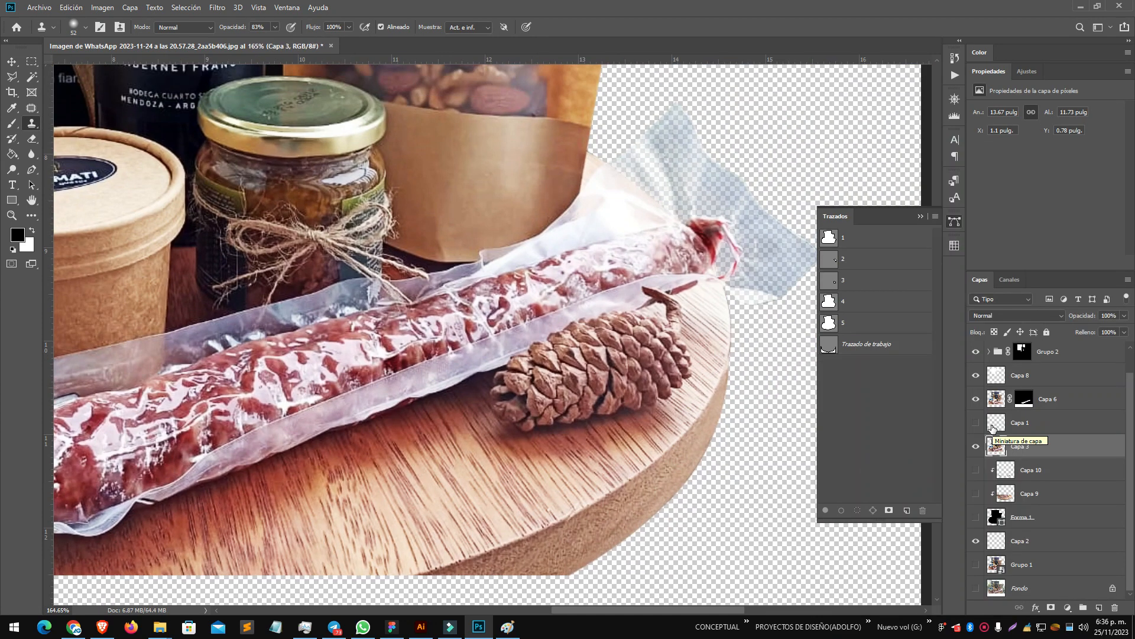
- Clone wood grain beyond the straight cut edge of the board on Capa 3 to extend it downward
{"action": "scroll", "coordinate": [396, 577], "scroll_direction": "down", "scroll_amount": 1}
{"action": "left_click_drag", "start_coordinate": [392, 577], "coordinate": [585, 472]}
{"action": "left_click_drag", "start_coordinate": [578, 477], "coordinate": [432, 480]}
{"action": "left_click_drag", "start_coordinate": [507, 445], "coordinate": [737, 382]}
{"action": "left_click_drag", "start_coordinate": [362, 417], "coordinate": [195, 415]}
- Copy the sausage area from the photo in Paint, paste it into Photoshop as the uppermost layer, and enlarge it to about 135%
{"action": "key", "text": "alt+Tab"}
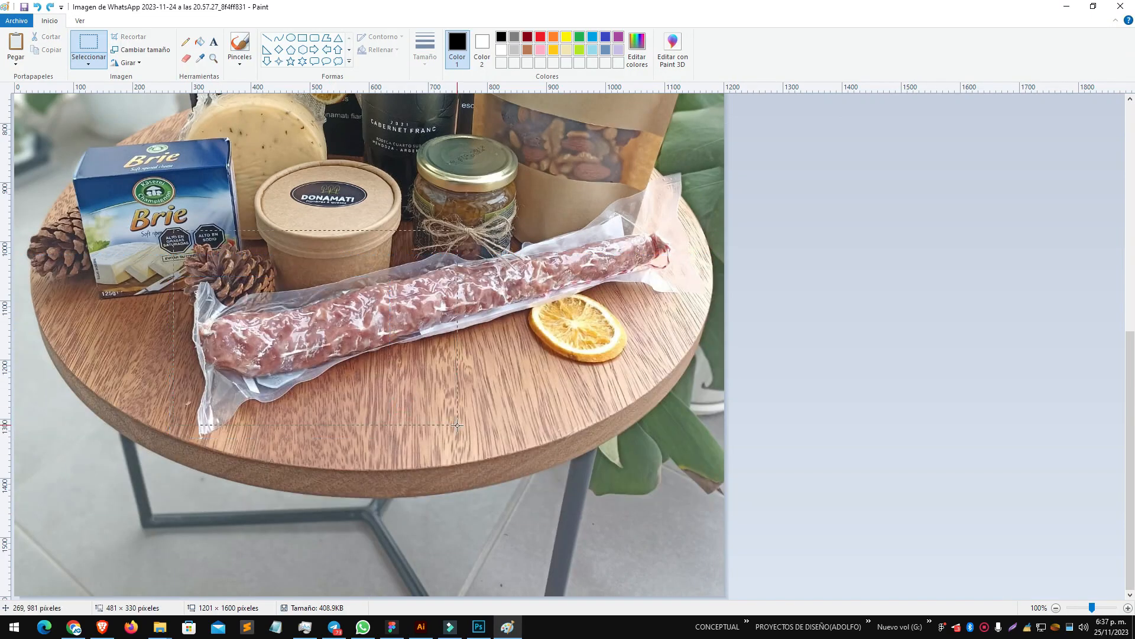
{"action": "key", "text": "ctrl+c"}
{"action": "key", "text": "alt+Tab"}
{"action": "key", "text": "ctrl+v"}
{"action": "key", "text": "ctrl+0"}
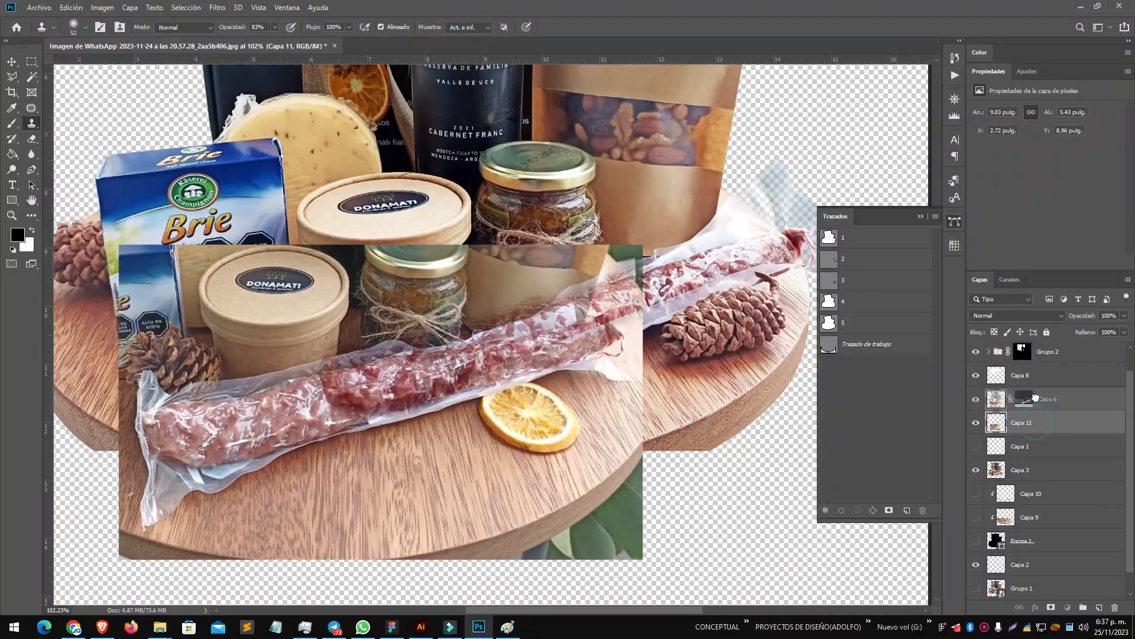
{"action": "scroll", "coordinate": [191, 502], "scroll_direction": "up", "scroll_amount": 5}
{"action": "scroll", "coordinate": [192, 501], "scroll_direction": "down", "scroll_amount": 6}
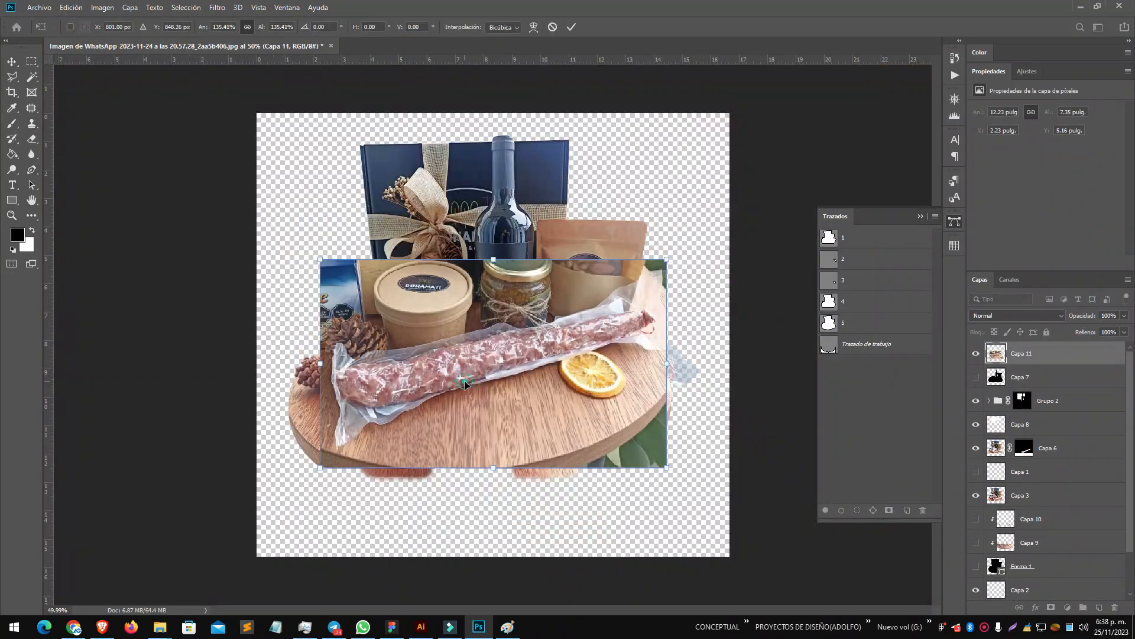
- Trace the left end of the sausage's plastic wrap on Capa 11 with the Pen tool
{"action": "scroll", "coordinate": [408, 331], "scroll_direction": "up", "scroll_amount": 8}
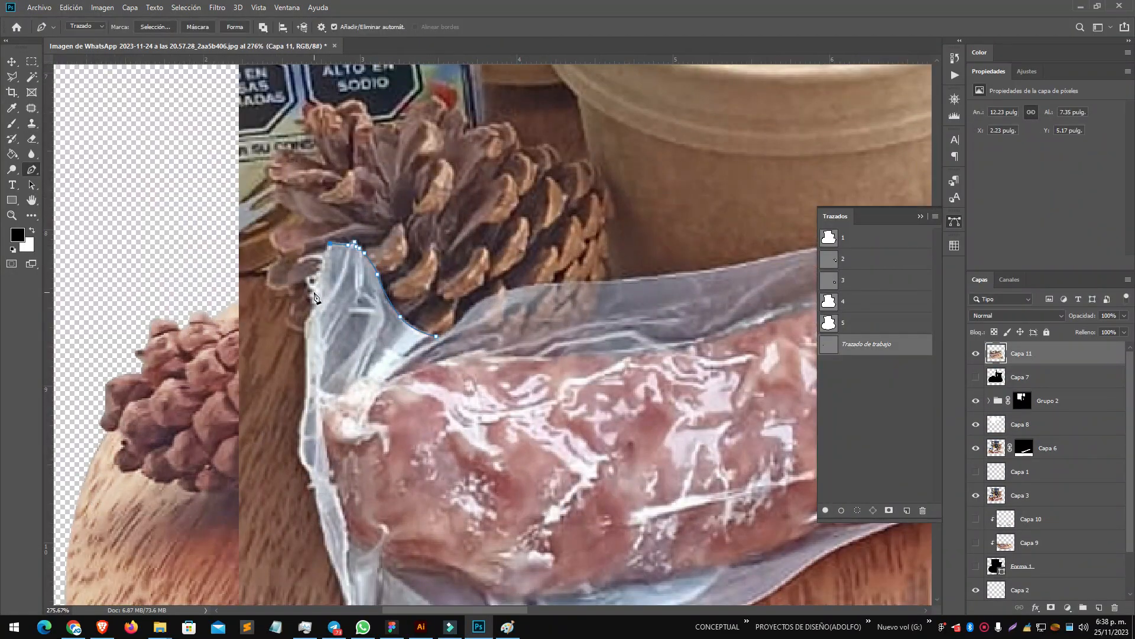
{"action": "left_click_drag", "start_coordinate": [330, 519], "coordinate": [306, 270]}
{"action": "left_click", "coordinate": [311, 321]}
{"action": "left_click_drag", "start_coordinate": [319, 403], "coordinate": [309, 435]}
{"action": "left_click", "coordinate": [307, 448]}
{"action": "left_click_drag", "start_coordinate": [295, 482], "coordinate": [339, 296]}
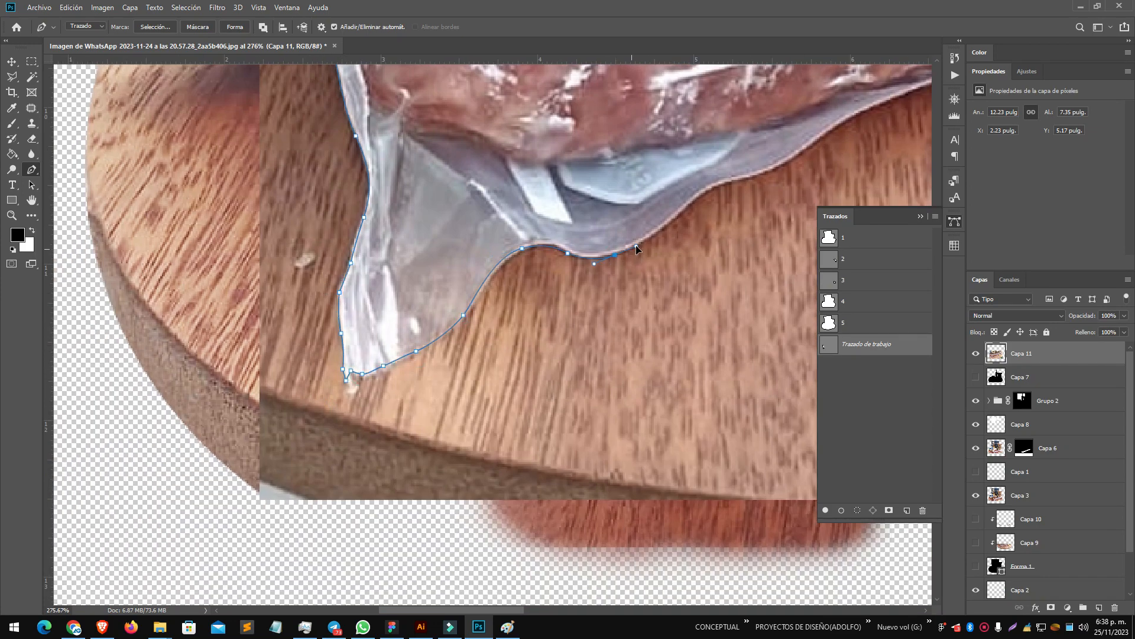
- Continue the Pen tool path along the lower edge of the plastic wrap below the white label on Capa 11
{"action": "scroll", "coordinate": [636, 249], "scroll_direction": "up", "scroll_amount": 3}
{"action": "left_click_drag", "start_coordinate": [535, 248], "coordinate": [307, 351]}
{"action": "left_click", "coordinate": [427, 337]}
{"action": "left_click", "coordinate": [475, 304]}
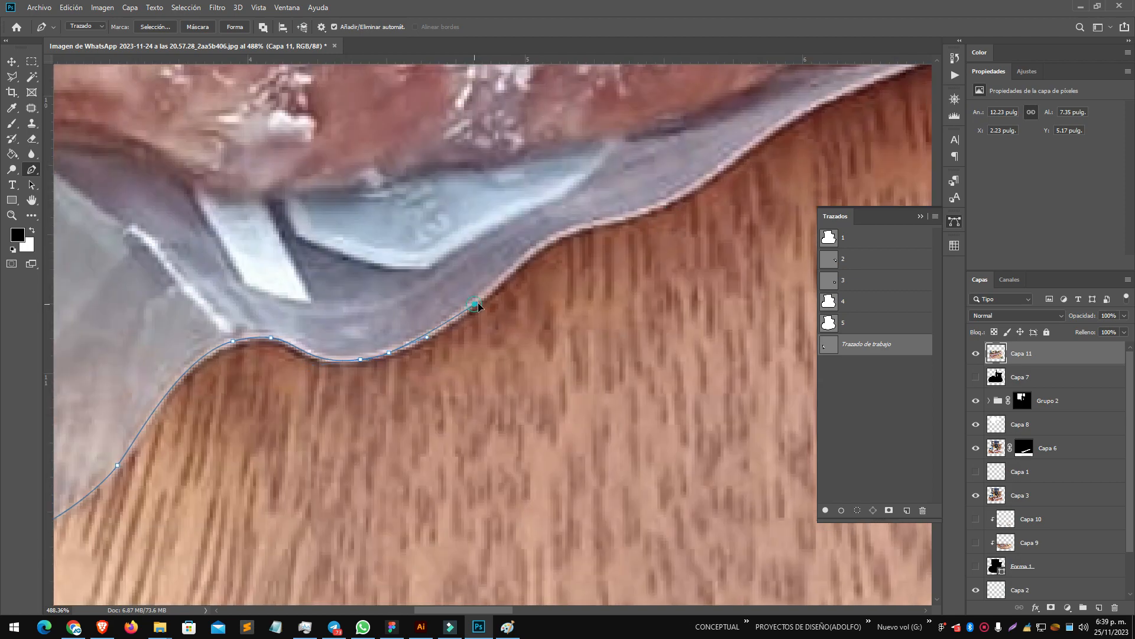
{"action": "left_click_drag", "start_coordinate": [579, 226], "coordinate": [610, 222]}
{"action": "left_click_drag", "start_coordinate": [715, 171], "coordinate": [552, 331]}
{"action": "left_click_drag", "start_coordinate": [640, 272], "coordinate": [463, 381]}
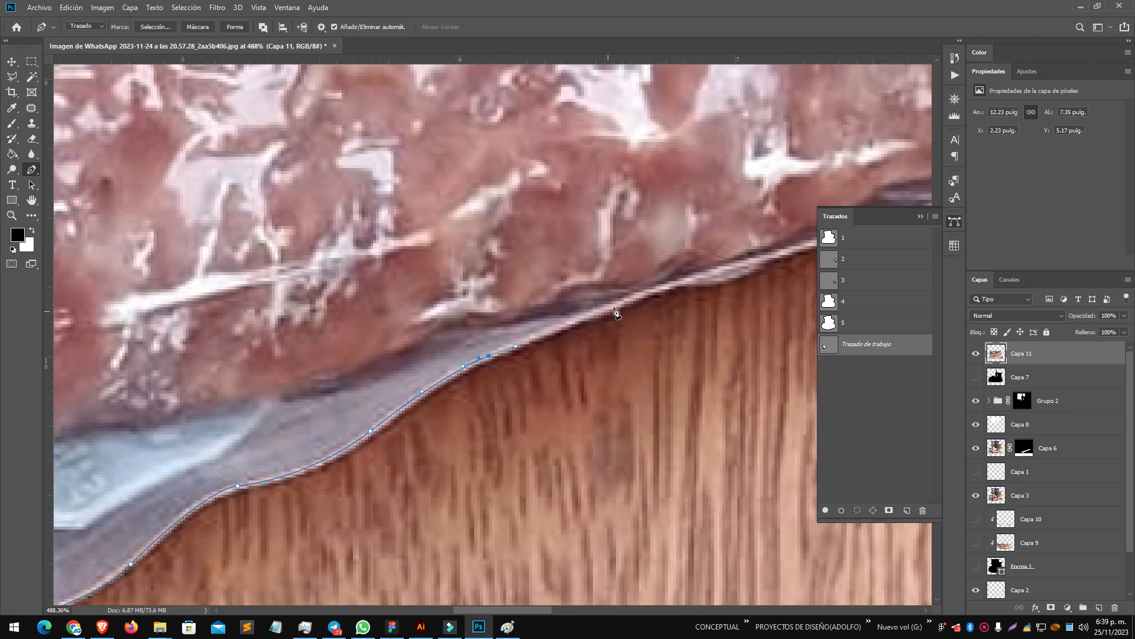
- Extend the path along the wrap's lower edge beneath the middle of the sausage
{"action": "left_click_drag", "start_coordinate": [615, 311], "coordinate": [432, 383]}
{"action": "left_click_drag", "start_coordinate": [392, 407], "coordinate": [420, 394]}
{"action": "left_click", "coordinate": [654, 333]}
{"action": "left_click_drag", "start_coordinate": [741, 322], "coordinate": [367, 433]}
{"action": "left_click", "coordinate": [432, 412]}
{"action": "left_click_drag", "start_coordinate": [584, 385], "coordinate": [395, 410]}
{"action": "left_click_drag", "start_coordinate": [509, 377], "coordinate": [515, 375]}
{"action": "left_click", "coordinate": [610, 351]}
{"action": "left_click_drag", "start_coordinate": [695, 324], "coordinate": [390, 449]}
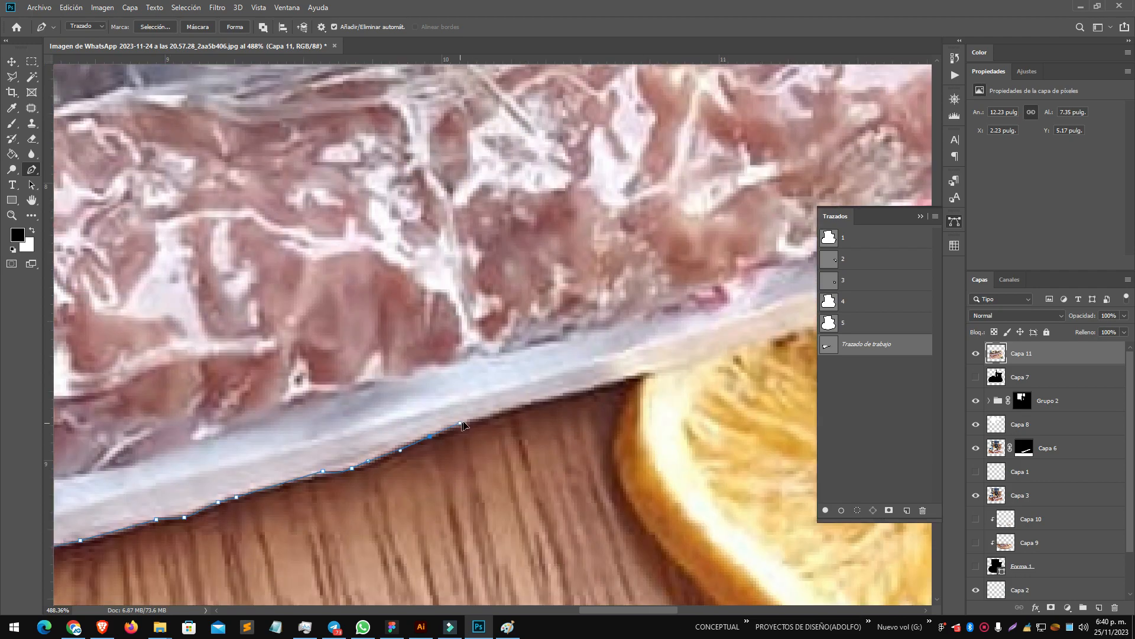
- Carry the path past the orange slice and around the right end of the wrap onto its upper edge
{"action": "left_click", "coordinate": [391, 448]}
{"action": "left_click", "coordinate": [465, 421]}
{"action": "left_click_drag", "start_coordinate": [635, 374], "coordinate": [222, 549]}
{"action": "left_click", "coordinate": [218, 550]}
{"action": "left_click_drag", "start_coordinate": [670, 421], "coordinate": [304, 430]}
{"action": "left_click_drag", "start_coordinate": [325, 393], "coordinate": [350, 388]}
{"action": "left_click_drag", "start_coordinate": [450, 388], "coordinate": [469, 390]}
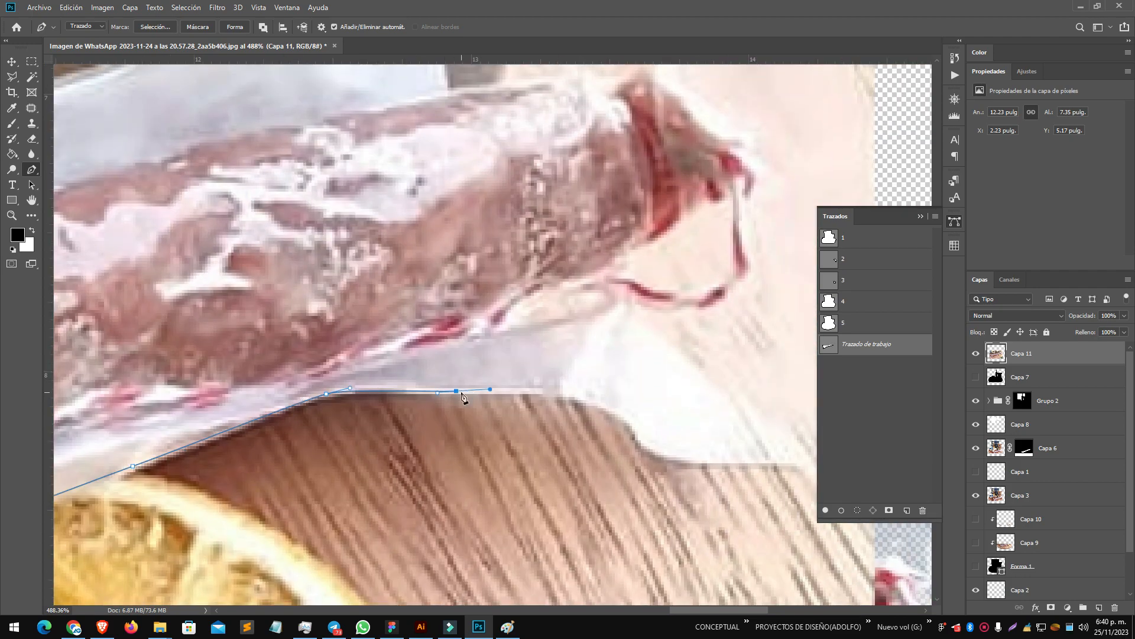
{"action": "left_click", "coordinate": [701, 460]}
{"action": "scroll", "coordinate": [701, 461], "scroll_direction": "down", "scroll_amount": 5}
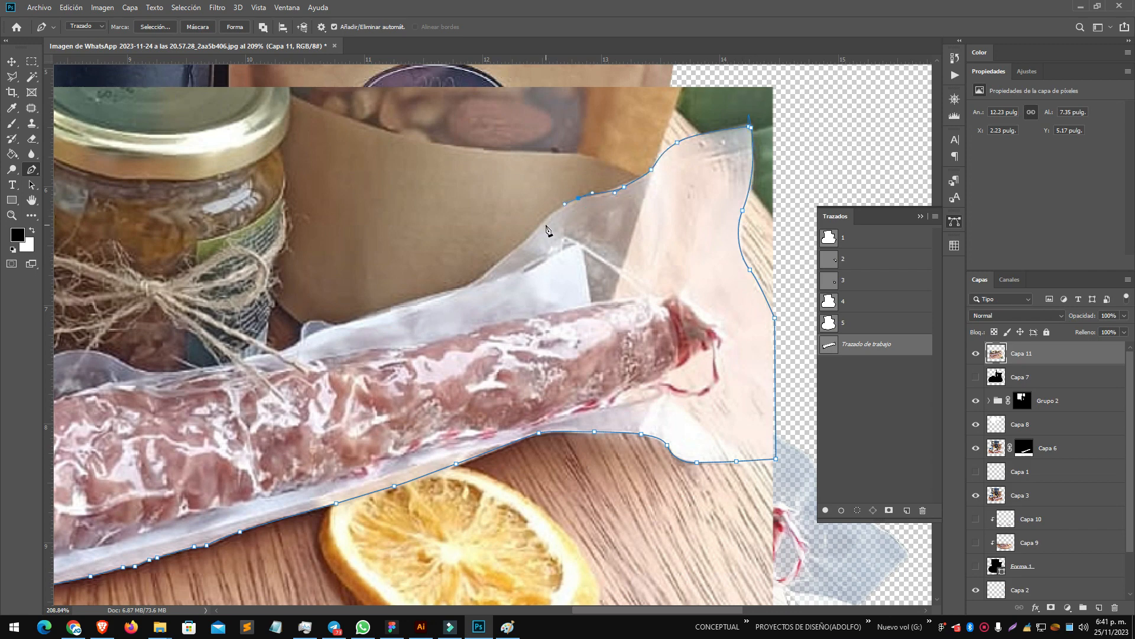
- Trace the wrap's upper edge back to the starting point and mask Capa 11 with the closed path
{"action": "left_click", "coordinate": [114, 357]}
{"action": "left_click_drag", "start_coordinate": [133, 364], "coordinate": [439, 331]}
{"action": "scroll", "coordinate": [417, 318], "scroll_direction": "up", "scroll_amount": 3}
{"action": "left_click", "coordinate": [417, 313]}
{"action": "left_click_drag", "start_coordinate": [169, 347], "coordinate": [588, 282]}
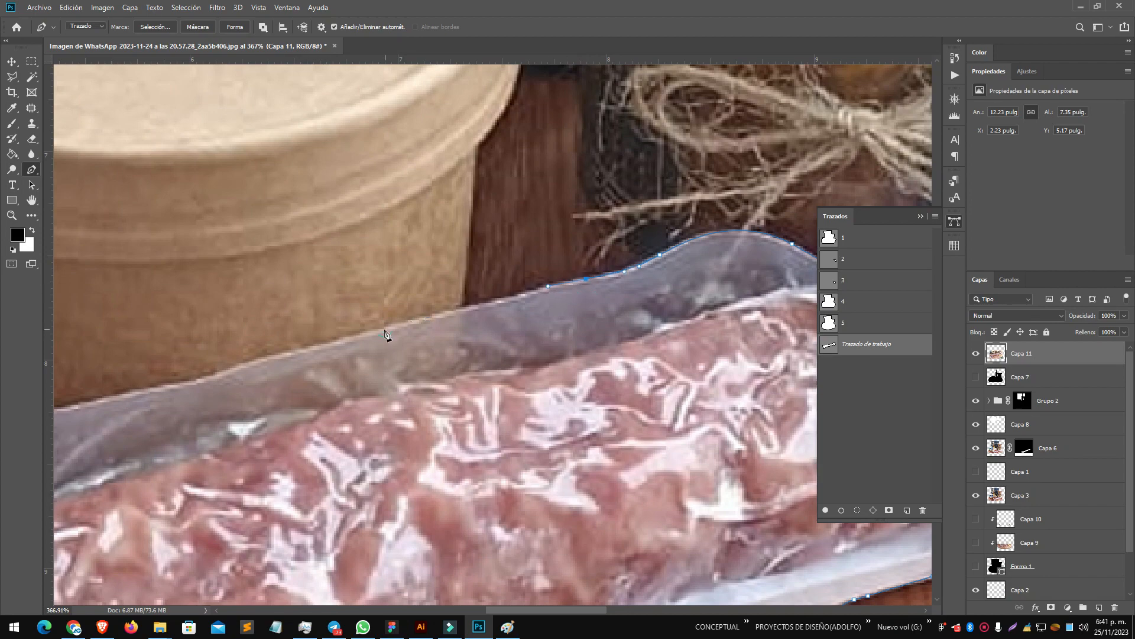
{"action": "left_click_drag", "start_coordinate": [388, 329], "coordinate": [723, 235]}
{"action": "left_click_drag", "start_coordinate": [298, 313], "coordinate": [726, 224]}
{"action": "left_click_drag", "start_coordinate": [469, 298], "coordinate": [463, 308]}
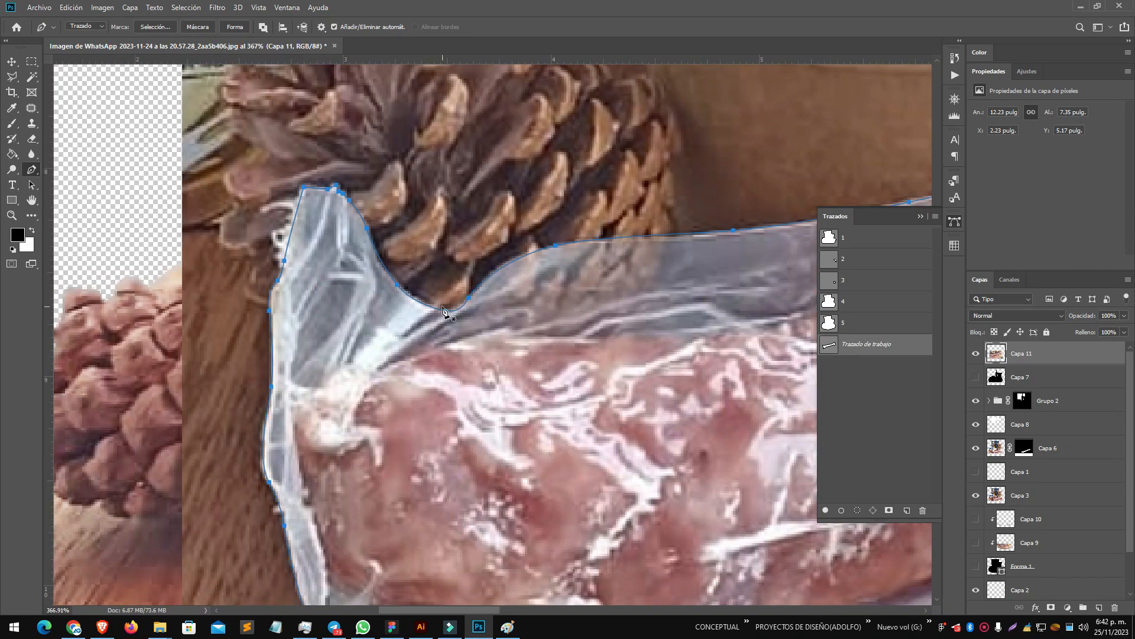
{"action": "key", "text": "ctrl+0"}
{"action": "left_click", "coordinate": [889, 509]}
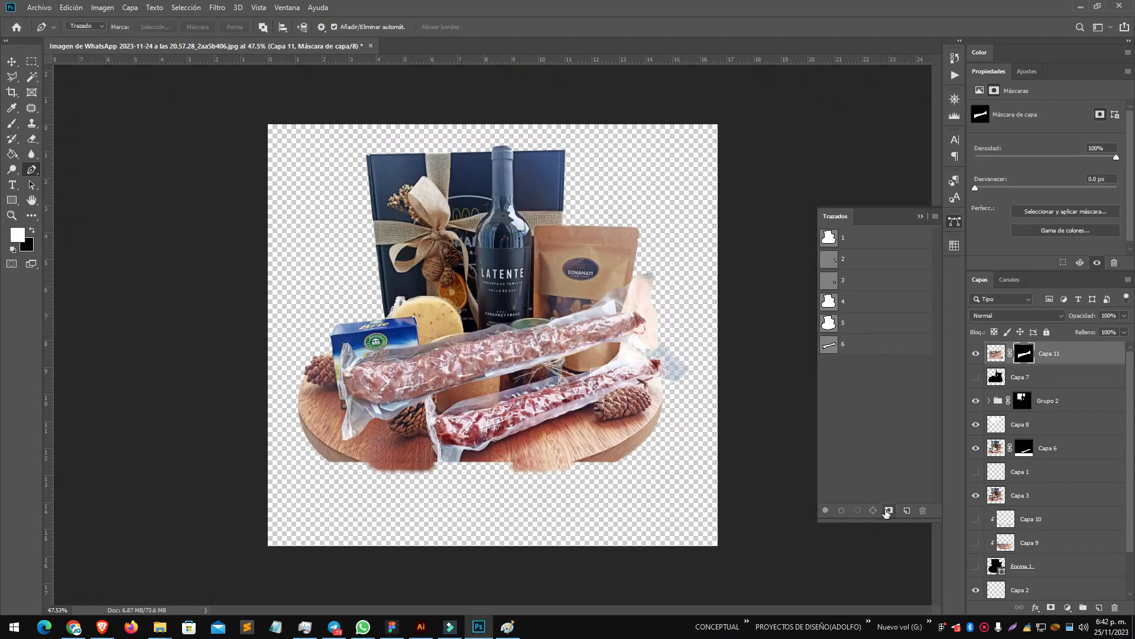
- Add a new layer and a Curves adjustment clipped to Capa 11, and shape an S-curve to strengthen the sausage's contrast
{"action": "key", "text": "ctrl+shift+alt+n"}
{"action": "left_click", "coordinate": [1070, 365], "text": "alt"}
{"action": "left_click", "coordinate": [1052, 385]}
{"action": "key", "text": "ctrl+m"}
{"action": "left_click_drag", "start_coordinate": [1031, 223], "coordinate": [1026, 238]}
{"action": "left_click_drag", "start_coordinate": [1067, 198], "coordinate": [1066, 187]}
{"action": "left_click_drag", "start_coordinate": [1030, 238], "coordinate": [1040, 241]}
- Combine Capa 11, Curvas 2 and Capa 12 into a single smart object layer
{"action": "left_click", "coordinate": [1069, 404]}
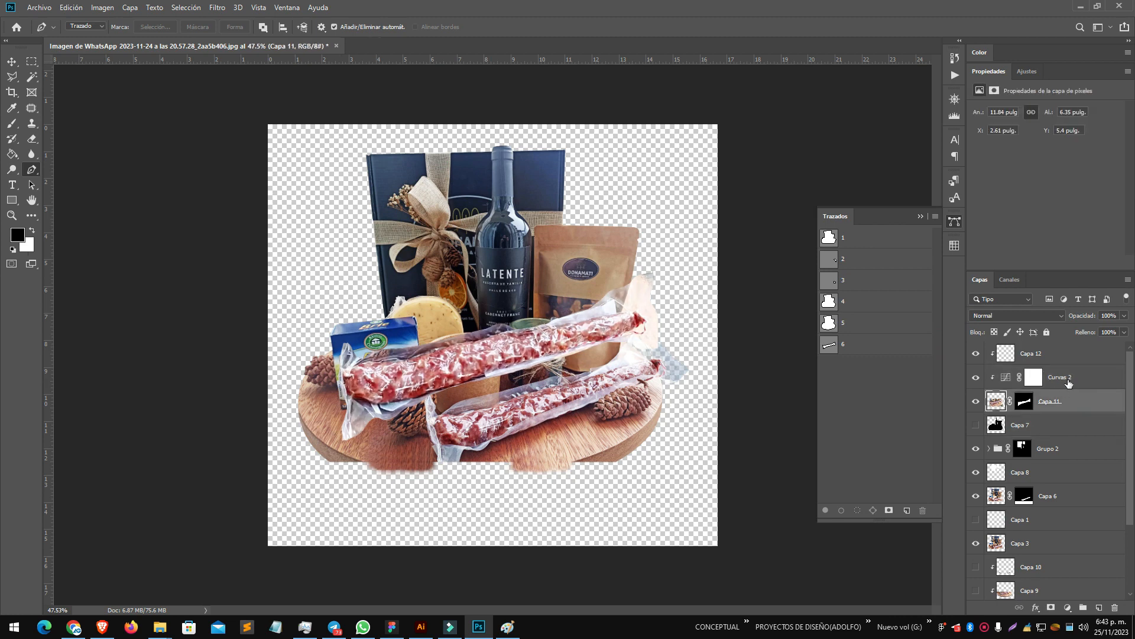
{"action": "left_click", "coordinate": [1069, 384], "text": "shift"}
{"action": "left_click", "coordinate": [1069, 357], "text": "shift"}
{"action": "key", "text": "ctrl+e"}
- Move and transform Capa 12 so the new sausage lies over the original sausage on the board
{"action": "key", "text": "v"}
{"action": "left_click_drag", "start_coordinate": [402, 378], "coordinate": [457, 417]}
{"action": "key", "text": "ctrl+t"}
{"action": "left_click_drag", "start_coordinate": [712, 399], "coordinate": [680, 390]}
{"action": "scroll", "coordinate": [464, 408], "scroll_direction": "up", "scroll_amount": 5}
{"action": "left_click_drag", "start_coordinate": [314, 386], "coordinate": [378, 397]}
{"action": "left_click_drag", "start_coordinate": [489, 505], "coordinate": [437, 276]}
{"action": "scroll", "coordinate": [437, 276], "scroll_direction": "up", "scroll_amount": 3}
{"action": "left_click_drag", "start_coordinate": [650, 195], "coordinate": [398, 360]}
{"action": "left_click_drag", "start_coordinate": [770, 256], "coordinate": [759, 266]}
{"action": "key", "text": "Return"}
- Add a layer mask to Capa 12 and try filling it with black
{"action": "scroll", "coordinate": [309, 349], "scroll_direction": "down", "scroll_amount": 1}
{"action": "left_click", "coordinate": [1051, 606]}
{"action": "left_click", "coordinate": [14, 155]}
{"action": "key", "text": "x"}
{"action": "left_click", "coordinate": [225, 320]}
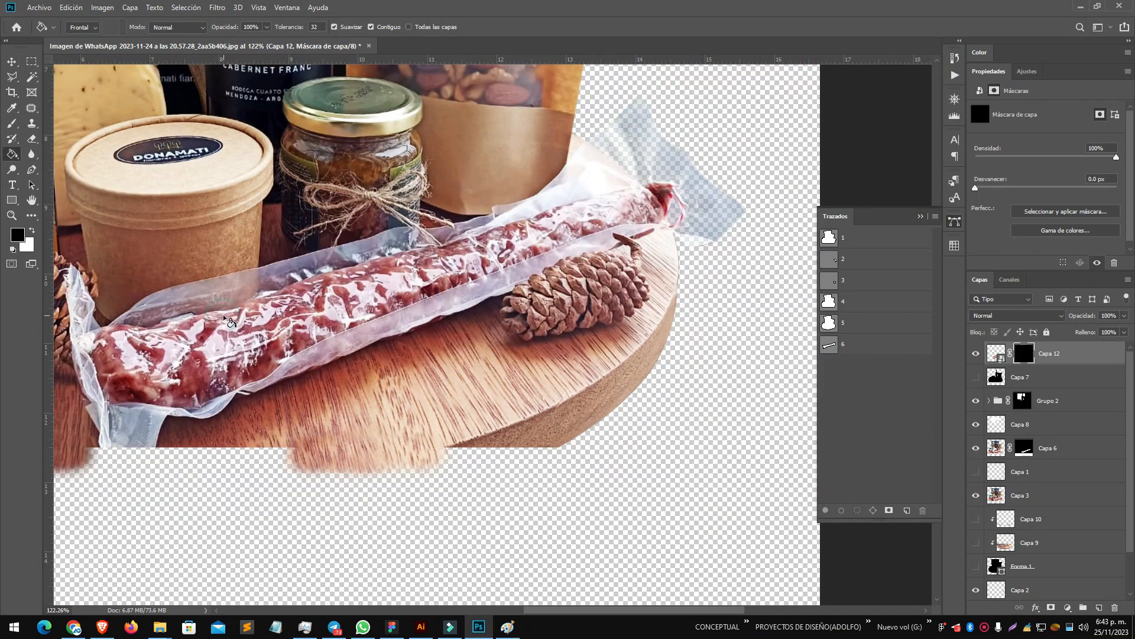
{"action": "key", "text": "x"}
{"action": "key", "text": "z"}
{"action": "key", "text": "ctrl+z"}
- Lower Capa 12's opacity to 59% and try to warp the sausage over the original one
{"action": "left_click", "coordinate": [1123, 316]}
{"action": "left_click_drag", "start_coordinate": [1127, 330], "coordinate": [1103, 330]}
{"action": "scroll", "coordinate": [145, 332], "scroll_direction": "up", "scroll_amount": 1}
{"action": "key", "text": "ctrl+t"}
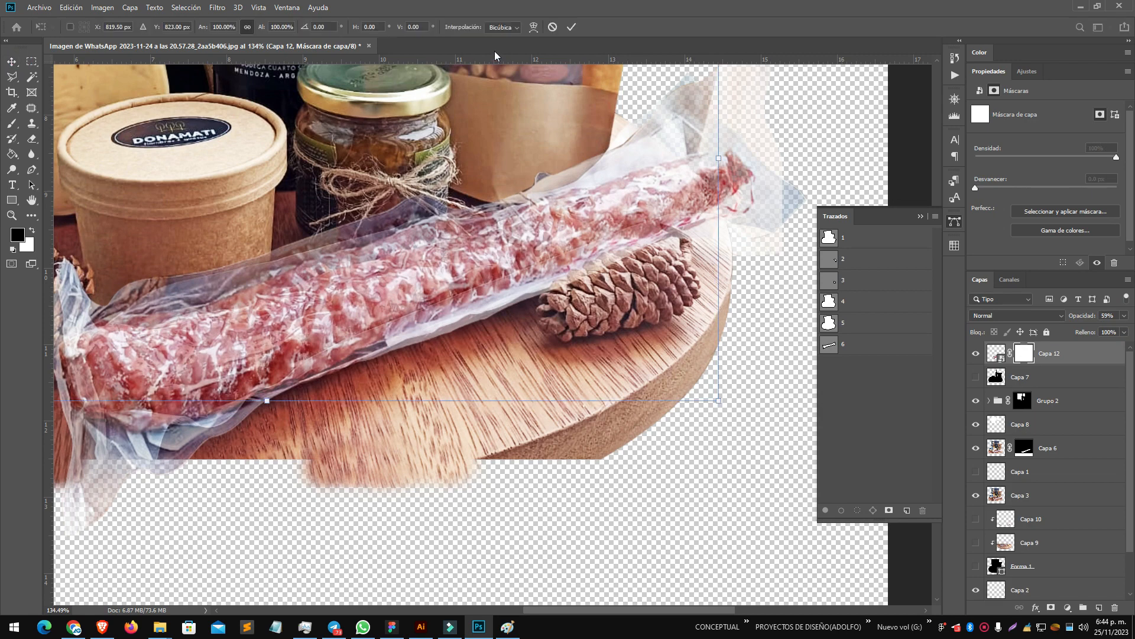
{"action": "scroll", "coordinate": [467, 278], "scroll_direction": "down", "scroll_amount": 7}
{"action": "scroll", "coordinate": [440, 251], "scroll_direction": "up", "scroll_amount": 1}
{"action": "left_click", "coordinate": [996, 353]}
{"action": "key", "text": "ctrl+t"}
{"action": "left_click", "coordinate": [534, 27]}
{"action": "key", "text": "Return"}
- Delete the layer mask from Capa 12 and restore the layer's opacity to 100%
{"action": "left_click_drag", "start_coordinate": [1023, 357], "coordinate": [1114, 606]}
{"action": "right_click", "coordinate": [1022, 353]}
{"action": "left_click", "coordinate": [870, 322]}
{"action": "left_click", "coordinate": [1124, 315]}
{"action": "left_click", "coordinate": [1127, 330]}
{"action": "right_click", "coordinate": [1034, 353]}
{"action": "left_click", "coordinate": [906, 282]}
- Warp Capa 12 so the pasted sausage and its wrap match the shape of the original sausage
{"action": "key", "text": "ctrl+t"}
{"action": "left_click", "coordinate": [438, 28]}
{"action": "left_click_drag", "start_coordinate": [550, 195], "coordinate": [520, 204]}
{"action": "left_click_drag", "start_coordinate": [234, 433], "coordinate": [262, 447]}
{"action": "left_click_drag", "start_coordinate": [349, 210], "coordinate": [355, 242]}
{"action": "left_click_drag", "start_coordinate": [397, 439], "coordinate": [393, 414]}
{"action": "left_click_drag", "start_coordinate": [319, 201], "coordinate": [321, 215]}
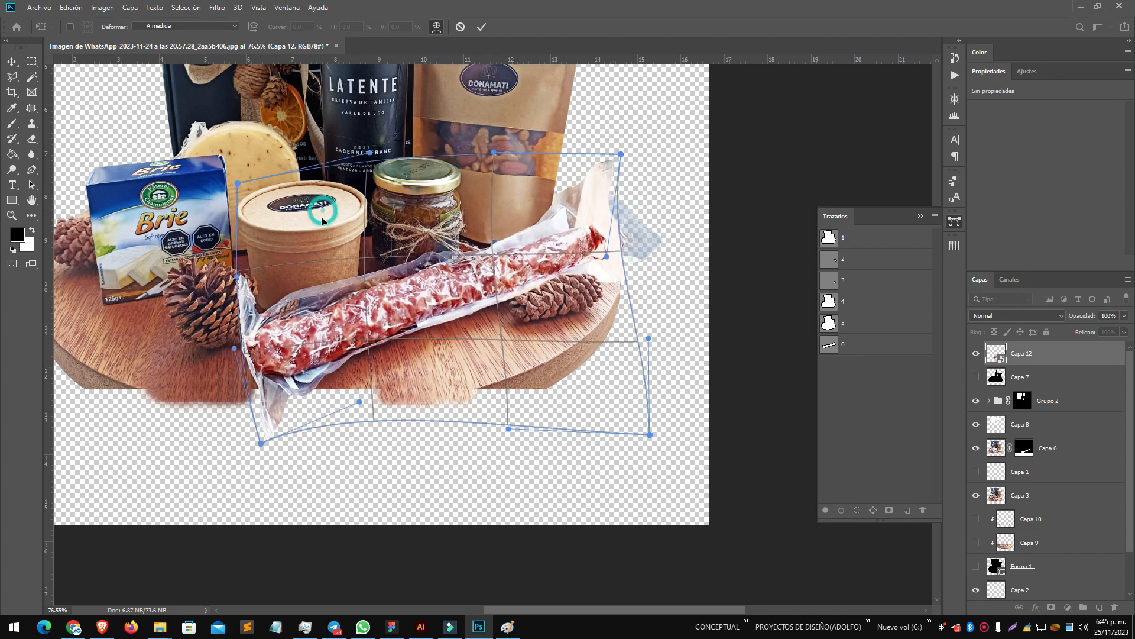
{"action": "left_click", "coordinate": [9, 64]}
- Add a mask to Capa 12 and brush black at 48% opacity over the sausage to blend it with the original
{"action": "left_click", "coordinate": [1051, 606]}
{"action": "key", "text": "b"}
{"action": "mouse_move", "coordinate": [376, 291]}
{"action": "left_mouse_down"}
{"action": "mouse_move", "coordinate": [361, 295]}
{"action": "mouse_move", "coordinate": [585, 211]}
{"action": "mouse_move", "coordinate": [429, 332]}
{"action": "mouse_move", "coordinate": [505, 244]}
{"action": "left_mouse_up"}
{"action": "scroll", "coordinate": [207, 319], "scroll_direction": "up", "scroll_amount": 4}
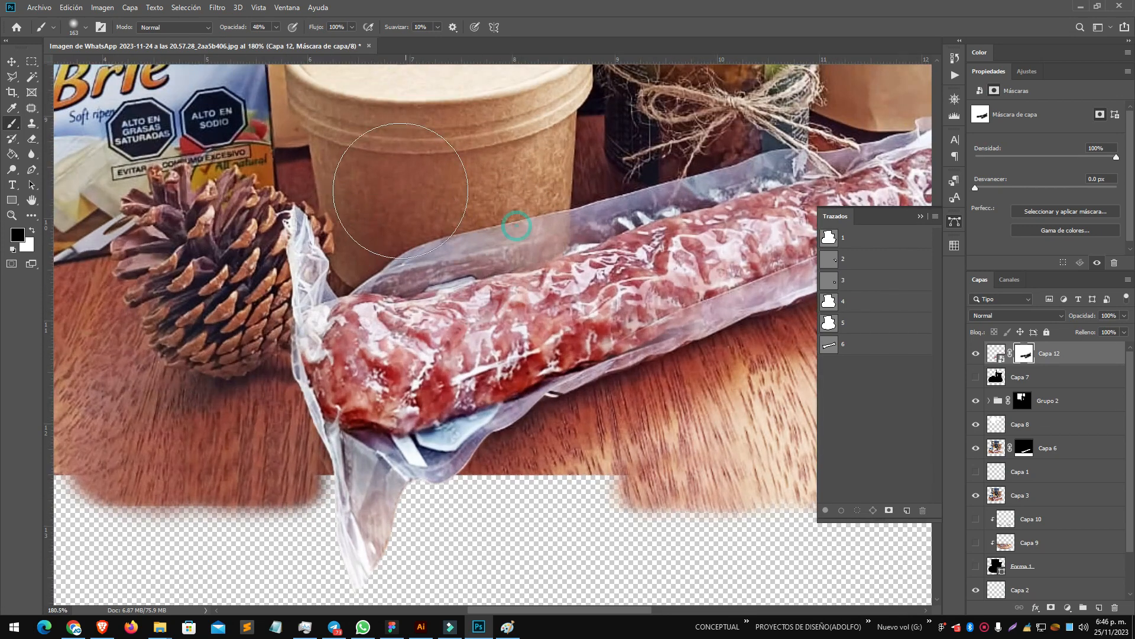
{"action": "scroll", "coordinate": [248, 342], "scroll_direction": "down", "scroll_amount": 5}
{"action": "scroll", "coordinate": [295, 372], "scroll_direction": "up", "scroll_amount": 3}
- Create a new layer above Capa 3 and clone wood grain on it below the board's cut edge beside the sausage
{"action": "left_click", "coordinate": [1025, 521]}
{"action": "left_click", "coordinate": [999, 495]}
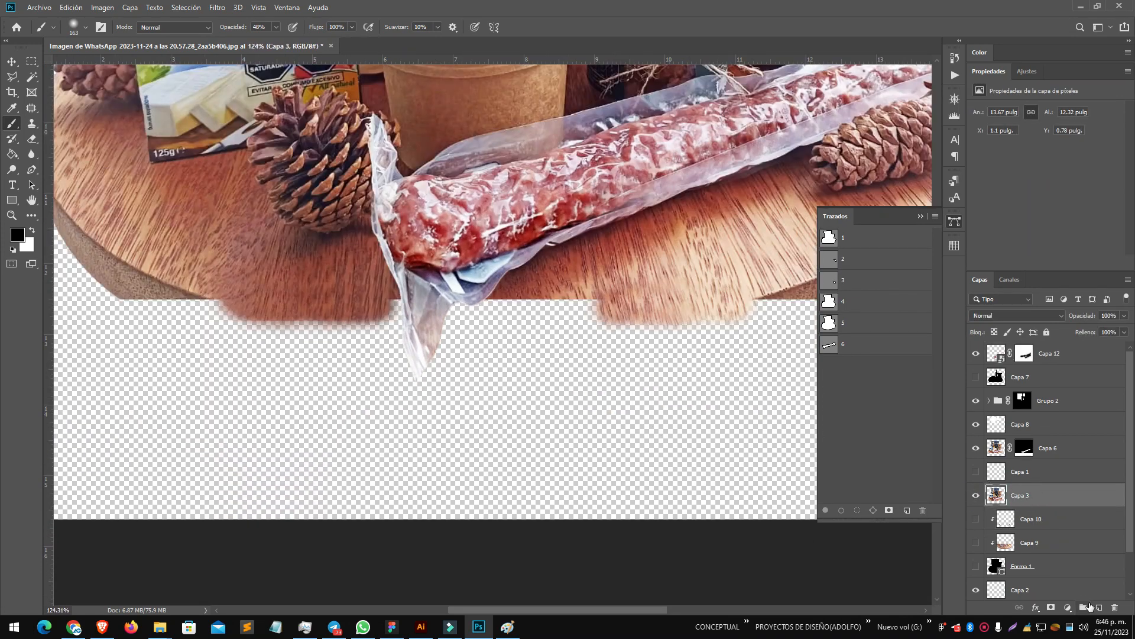
{"action": "key", "text": "ctrl+shift+alt+n"}
{"action": "key", "text": "s"}
{"action": "left_click", "coordinate": [246, 236], "text": "alt"}
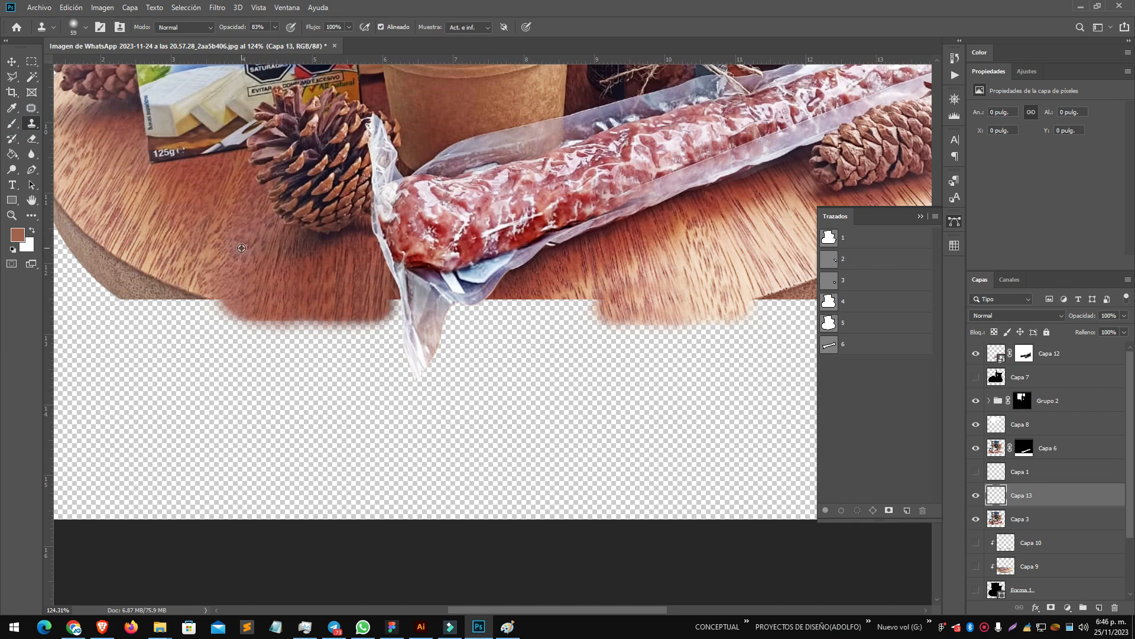
{"action": "left_click_drag", "start_coordinate": [243, 288], "coordinate": [306, 324]}
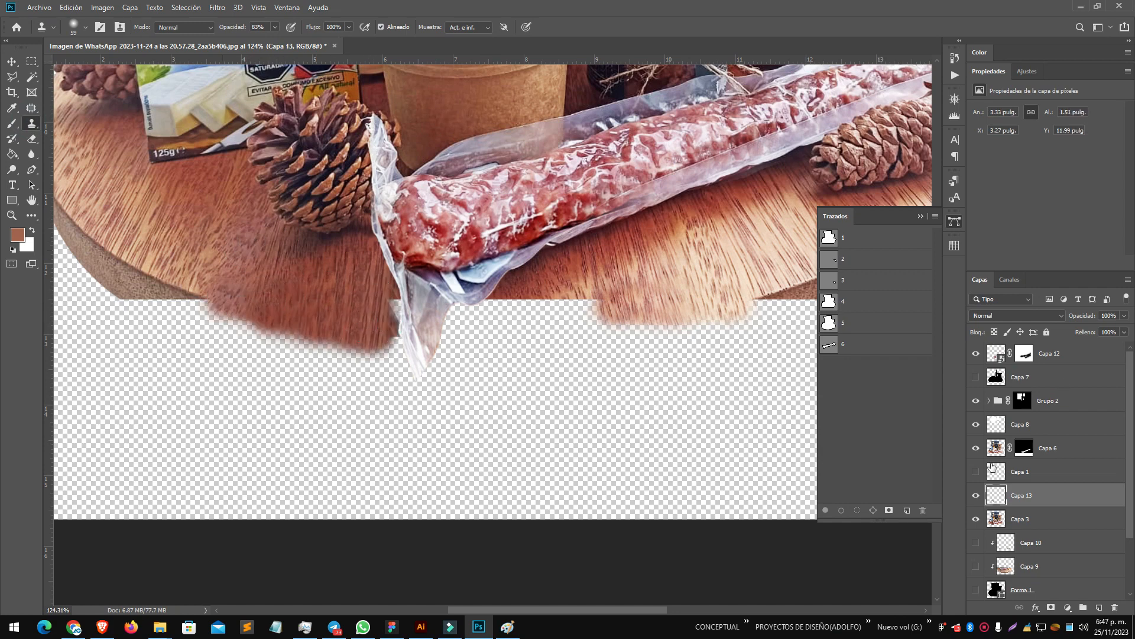
- Move Capa 12 below Capa 8, show it together with Capa 2, Forma 1 and Capa 9, and hide Capa 13
{"action": "left_click_drag", "start_coordinate": [1034, 424], "coordinate": [1033, 426]}
{"action": "scroll", "coordinate": [578, 246], "scroll_direction": "up", "scroll_amount": 1}
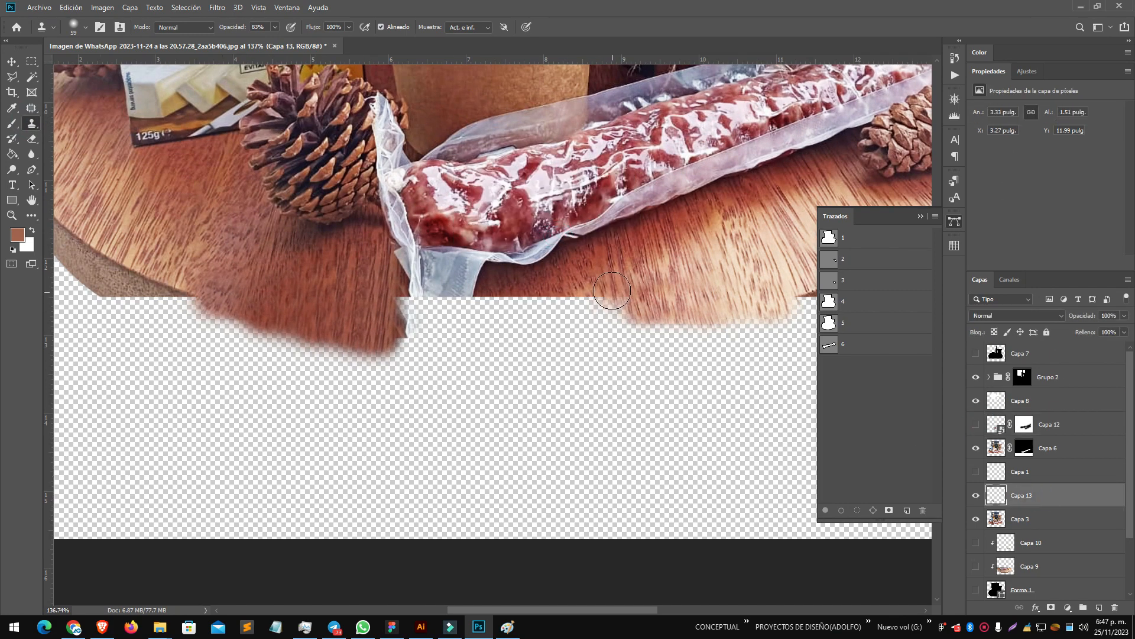
{"action": "left_click", "coordinate": [955, 57]}
{"action": "left_click", "coordinate": [846, 368]}
{"action": "scroll", "coordinate": [976, 514], "scroll_direction": "down", "scroll_amount": 2}
{"action": "left_click", "coordinate": [976, 566]}
{"action": "left_click", "coordinate": [975, 542]}
{"action": "left_click", "coordinate": [976, 519]}
{"action": "left_click", "coordinate": [976, 377]}
{"action": "left_click", "coordinate": [976, 448]}
- Add a clipped Brightness/Contrast adjustment with brightness 30, place it above Capa 10, and show Capa 10
{"action": "left_click", "coordinate": [1026, 473]}
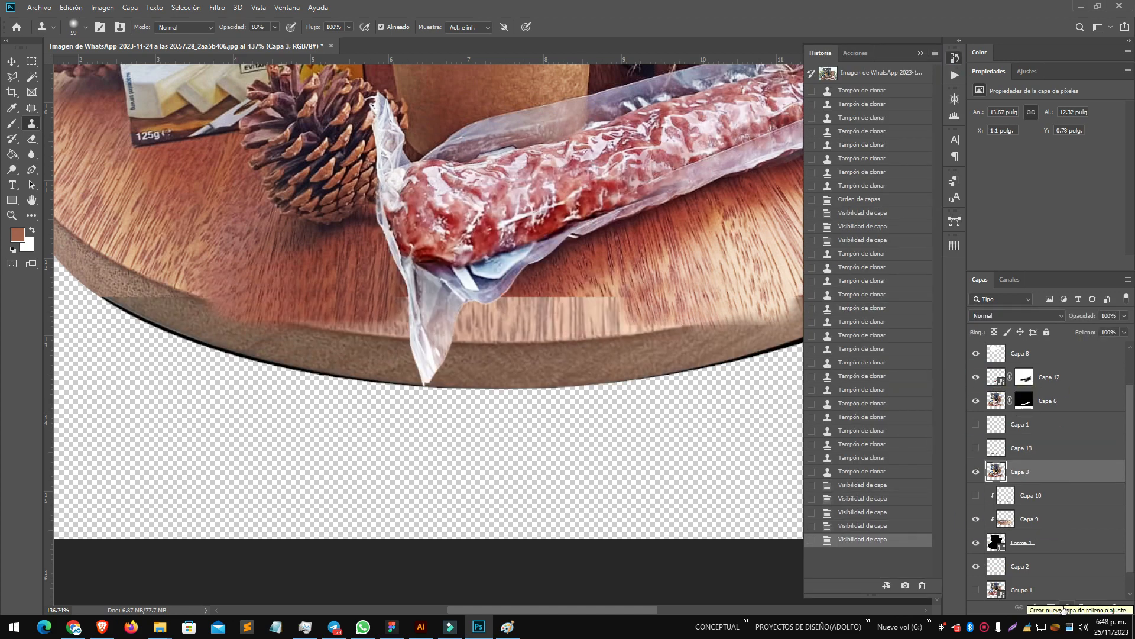
{"action": "left_click", "coordinate": [1005, 519]}
{"action": "left_click", "coordinate": [1067, 607]}
{"action": "left_click", "coordinate": [1069, 439]}
{"action": "left_click", "coordinate": [975, 495]}
{"action": "left_click_drag", "start_coordinate": [1058, 519], "coordinate": [1056, 485]}
{"action": "left_click_drag", "start_coordinate": [1046, 142], "coordinate": [1060, 143]}
{"action": "scroll", "coordinate": [327, 341], "scroll_direction": "down", "scroll_amount": 5}
{"action": "left_click", "coordinate": [976, 377]}
{"action": "left_click", "coordinate": [976, 377]}
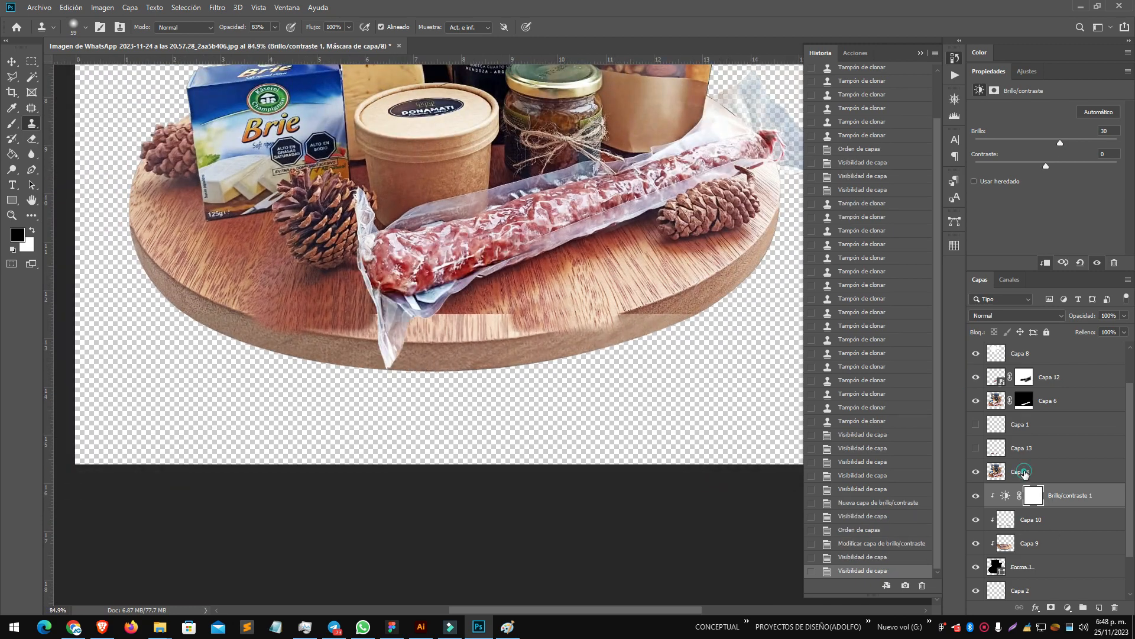
- Add a layer mask to Capa 3 and paint black along the board's straight cut edge to blend it into the lower board
{"action": "left_click", "coordinate": [1026, 474]}
{"action": "left_click", "coordinate": [1050, 608]}
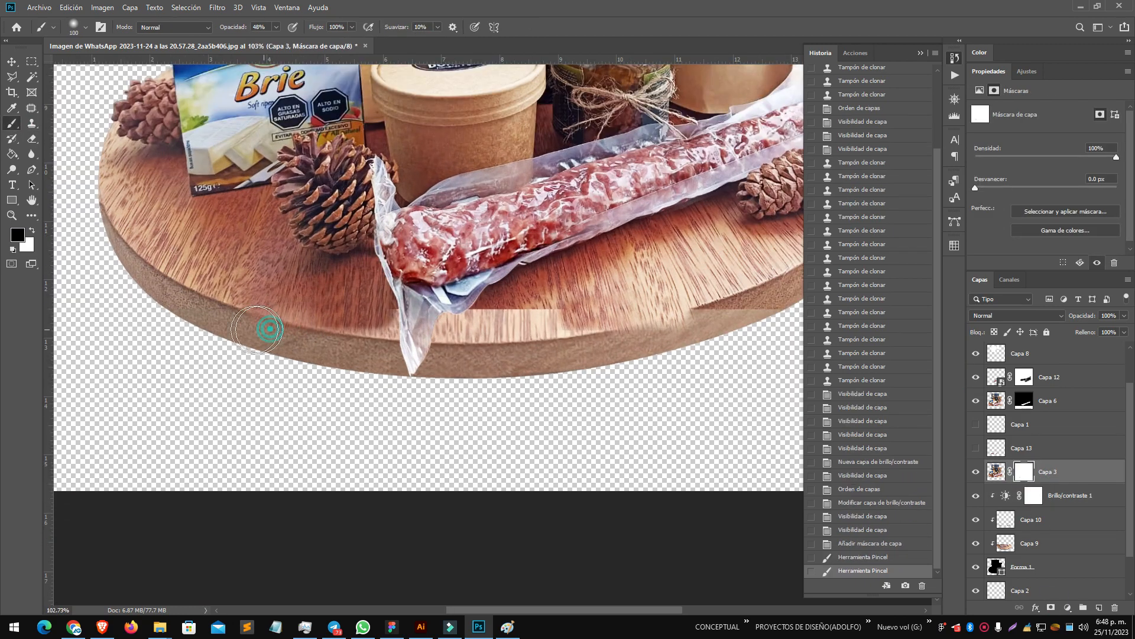
{"action": "mouse_move", "coordinate": [266, 329]}
{"action": "left_mouse_down"}
{"action": "mouse_move", "coordinate": [662, 308]}
{"action": "mouse_move", "coordinate": [716, 339]}
{"action": "mouse_move", "coordinate": [535, 350]}
{"action": "left_mouse_up"}
{"action": "scroll", "coordinate": [772, 300], "scroll_direction": "up", "scroll_amount": 8}
{"action": "key", "text": "x"}
{"action": "right_click", "coordinate": [535, 348], "text": "alt"}
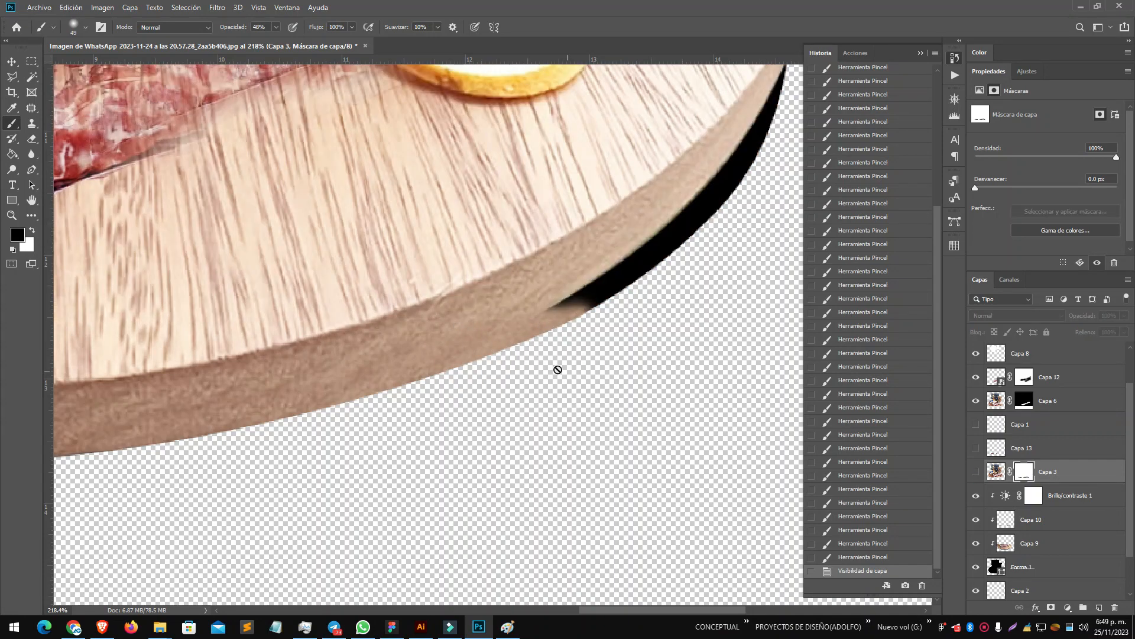
- Clone the board's side texture on Capa 10 over the black gaps along the right and left rims
{"action": "left_click_drag", "start_coordinate": [538, 323], "coordinate": [671, 240]}
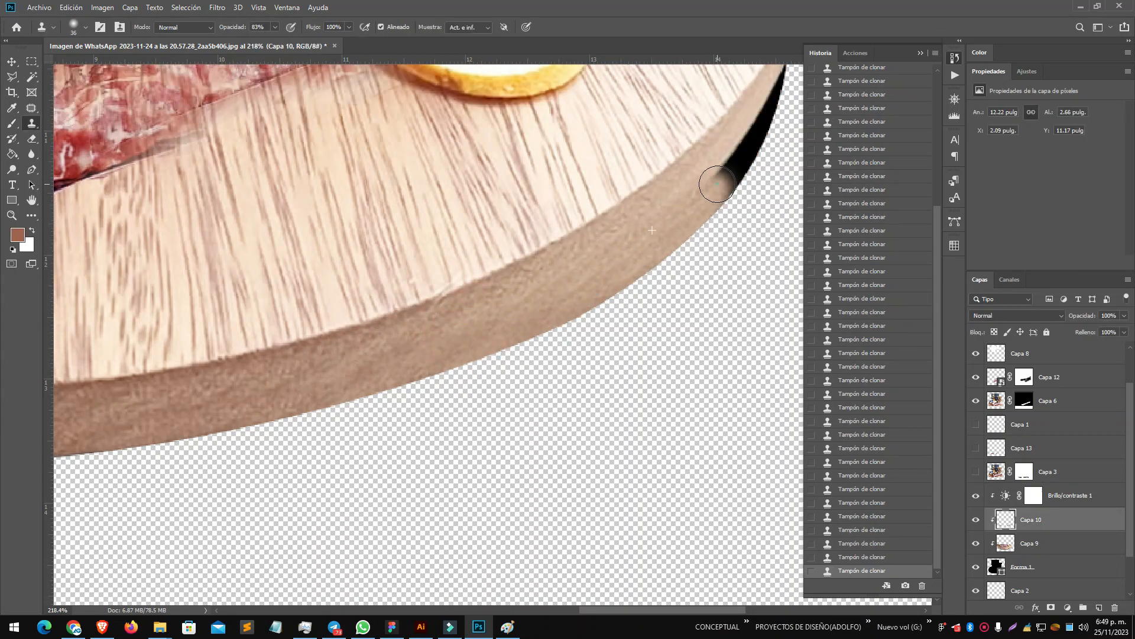
{"action": "left_click_drag", "start_coordinate": [717, 184], "coordinate": [747, 146]}
{"action": "left_click_drag", "start_coordinate": [724, 184], "coordinate": [515, 312]}
{"action": "left_click_drag", "start_coordinate": [566, 232], "coordinate": [566, 203]}
{"action": "scroll", "coordinate": [470, 314], "scroll_direction": "down", "scroll_amount": 11}
{"action": "left_click_drag", "start_coordinate": [274, 418], "coordinate": [410, 522]}
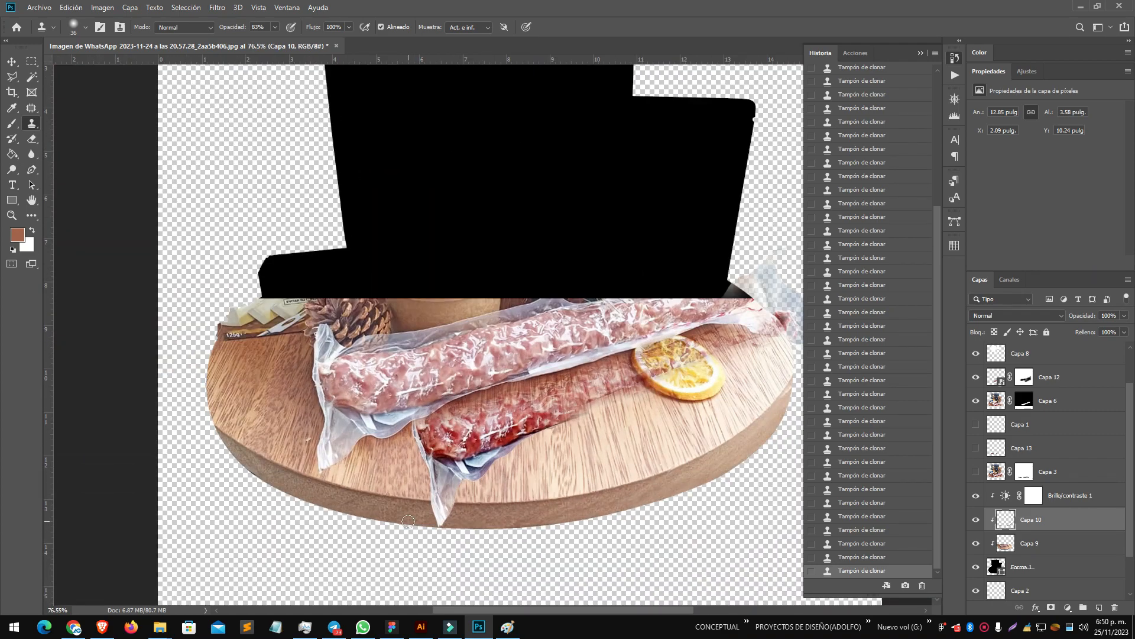
{"action": "scroll", "coordinate": [248, 494], "scroll_direction": "up", "scroll_amount": 10}
{"action": "left_click", "coordinate": [278, 440]}
{"action": "scroll", "coordinate": [302, 429], "scroll_direction": "down", "scroll_amount": 6}
{"action": "scroll", "coordinate": [273, 314], "scroll_direction": "down", "scroll_amount": 6}
- Show Capa 3 again and paint black on its mask to soften the cut edge around the sausage's wrap
{"action": "left_click", "coordinate": [975, 471]}
{"action": "scroll", "coordinate": [358, 422], "scroll_direction": "up", "scroll_amount": 1}
{"action": "left_click", "coordinate": [1024, 471]}
{"action": "key", "text": "b"}
{"action": "scroll", "coordinate": [459, 369], "scroll_direction": "up", "scroll_amount": 6}
{"action": "left_click_drag", "start_coordinate": [562, 405], "coordinate": [449, 408]}
{"action": "left_click_drag", "start_coordinate": [450, 402], "coordinate": [561, 385]}
{"action": "left_click", "coordinate": [362, 387]}
- Enlarge the brush to 81 px and blend the remaining seam on Capa 3's mask on both sides of the wrap
{"action": "right_click", "coordinate": [367, 395]}
{"action": "left_click_drag", "start_coordinate": [445, 428], "coordinate": [453, 428]}
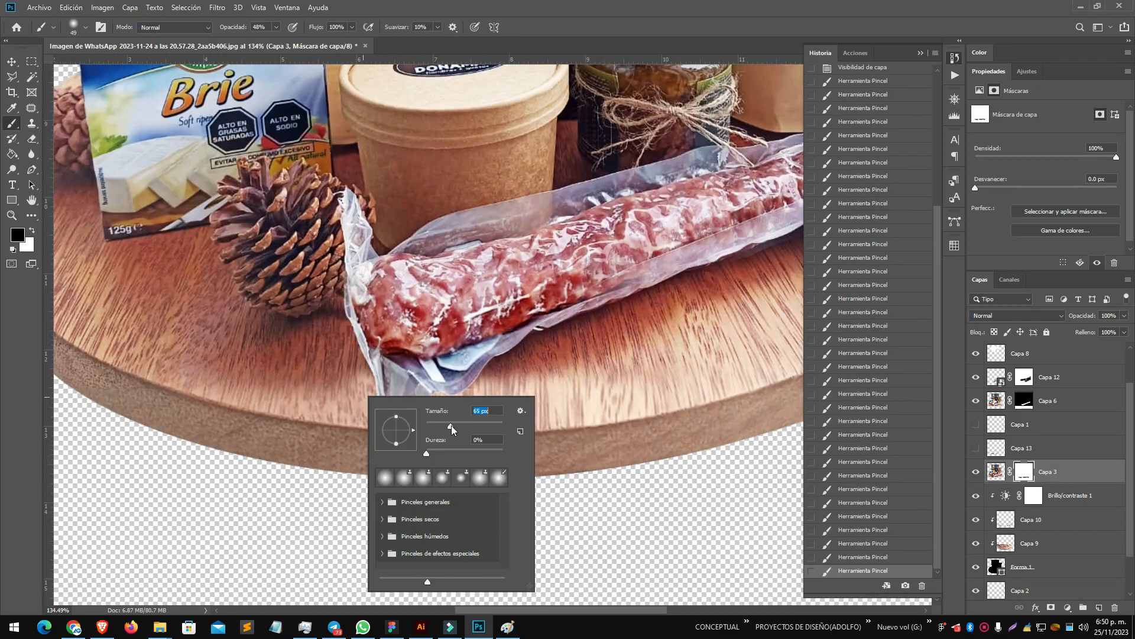
{"action": "left_click_drag", "start_coordinate": [341, 382], "coordinate": [313, 382]}
{"action": "left_click_drag", "start_coordinate": [493, 373], "coordinate": [662, 373]}
{"action": "scroll", "coordinate": [663, 373], "scroll_direction": "down", "scroll_amount": 5}
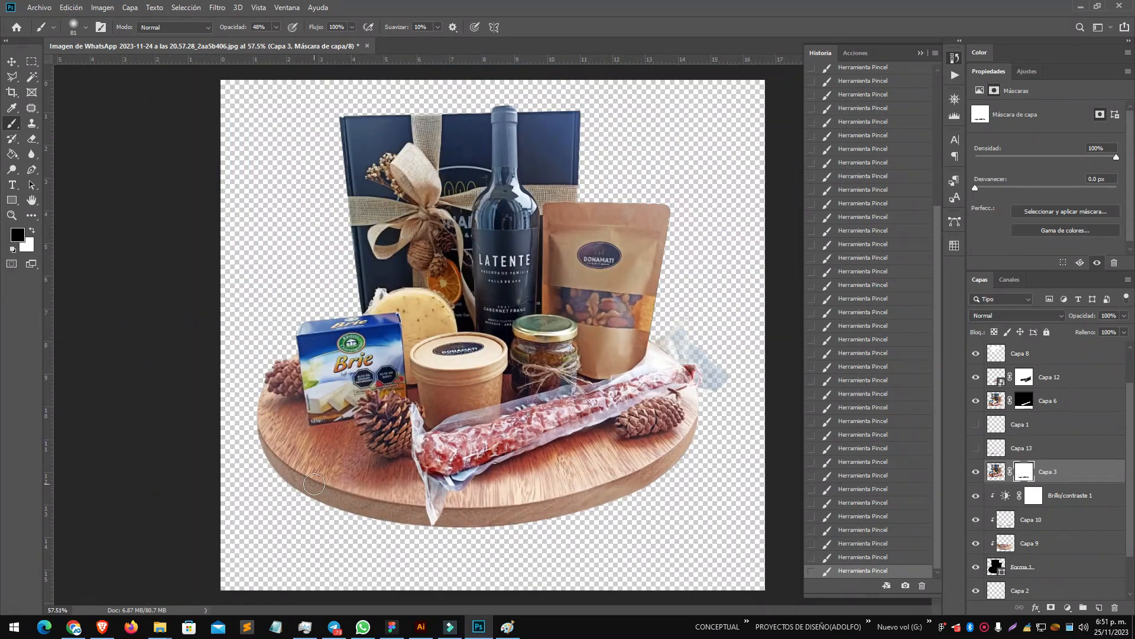
- Save the document as bodegon+mesa.psd
{"action": "key", "text": "ctrl+shift+s"}
{"action": "type", "text": "bodegon+mesa"}
{"action": "key", "text": "Return"}
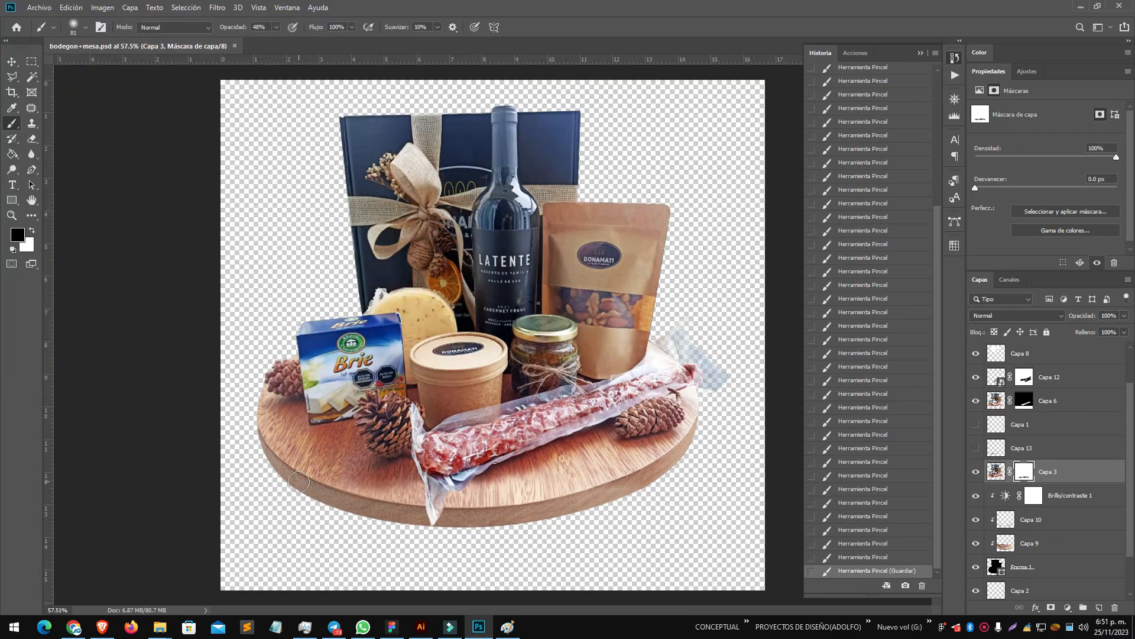
{"action": "scroll", "coordinate": [380, 543], "scroll_direction": "up", "scroll_amount": 4}
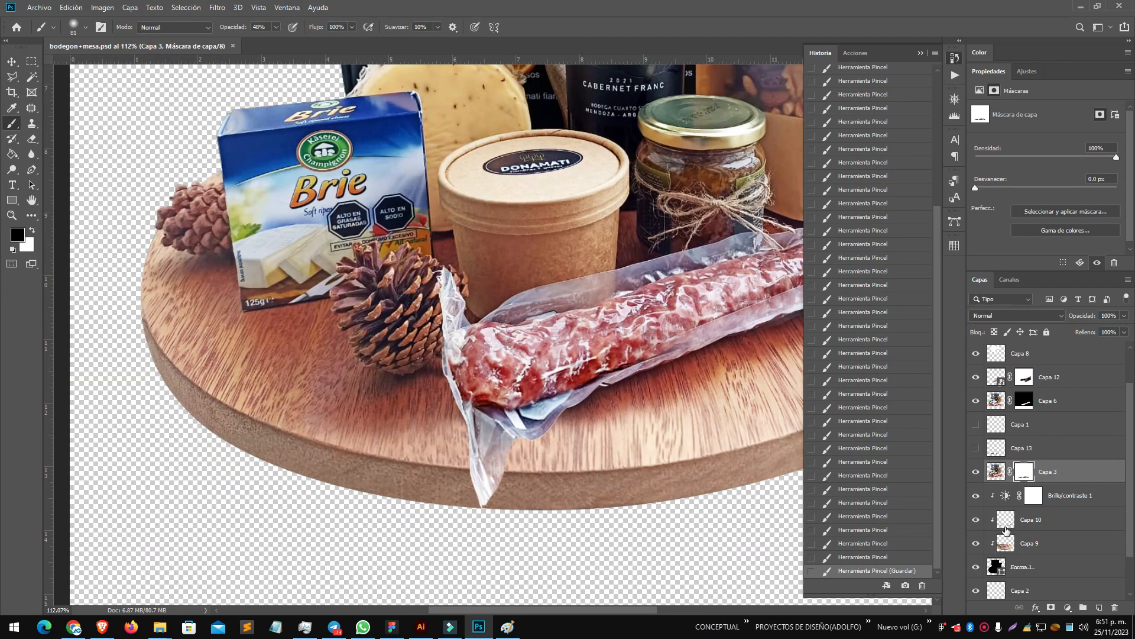
- Merge Capa 3 with its clipped layers and Forma 1, and toggle the hidden layers' visibility to compare the result
{"action": "left_click", "coordinate": [1056, 567], "text": "shift"}
{"action": "key", "text": "ctrl+e"}
{"action": "left_click", "coordinate": [443, 454], "text": "alt"}
{"action": "double_click", "coordinate": [976, 422]}
{"action": "left_click", "coordinate": [975, 422]}
{"action": "left_click", "coordinate": [976, 423]}
{"action": "left_click", "coordinate": [976, 423]}
{"action": "left_click", "coordinate": [976, 423]}
- Rasterize the Capa 12 smart object holding the wrap's end and remove its existing layer mask
{"action": "left_click", "coordinate": [449, 402], "text": "ctrl"}
{"action": "key", "text": "ctrl+t"}
{"action": "key", "text": "Return"}
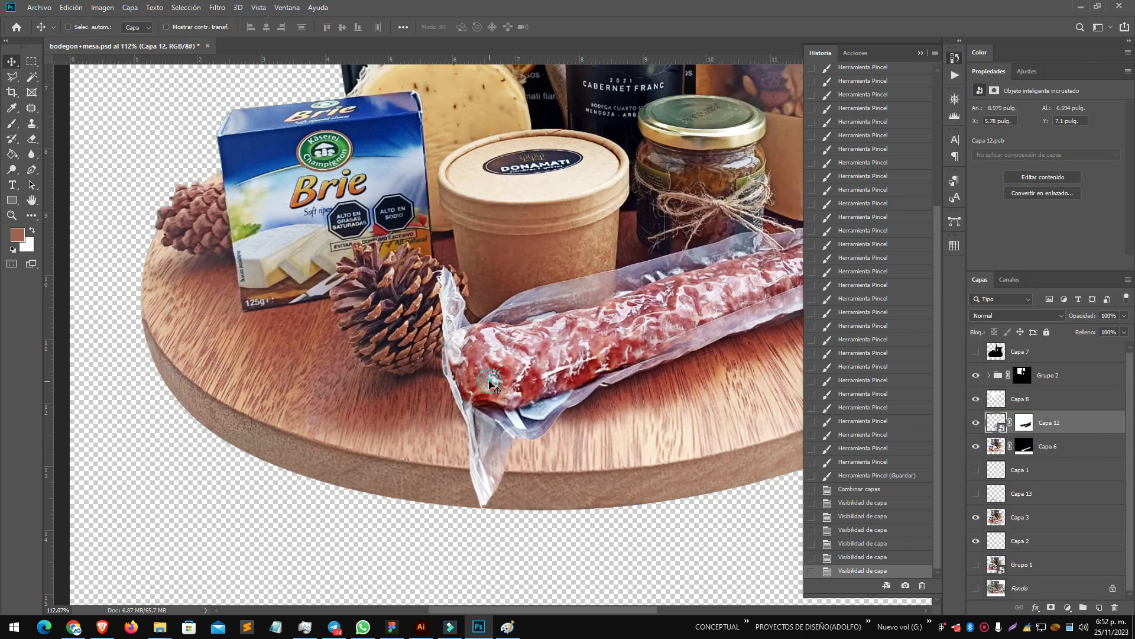
{"action": "scroll", "coordinate": [493, 382], "scroll_direction": "down", "scroll_amount": 6}
{"action": "scroll", "coordinate": [494, 383], "scroll_direction": "up", "scroll_amount": 2}
{"action": "right_click", "coordinate": [998, 426]}
{"action": "left_click", "coordinate": [1005, 220]}
{"action": "left_click", "coordinate": [1025, 426]}
{"action": "left_click_drag", "start_coordinate": [1024, 426], "coordinate": [1115, 607]}
{"action": "key", "text": "Return"}
- Warp Capa 12 so the wrap's end lines up with the sausage on the board
{"action": "scroll", "coordinate": [454, 413], "scroll_direction": "up", "scroll_amount": 11}
{"action": "key", "text": "ctrl+t"}
{"action": "left_click", "coordinate": [534, 27]}
{"action": "left_click_drag", "start_coordinate": [541, 427], "coordinate": [408, 339]}
{"action": "left_click_drag", "start_coordinate": [508, 349], "coordinate": [507, 346]}
{"action": "key", "text": "Return"}
- Add a new layer mask to Capa 12 and paint black on it to blend its edges into the sausage wrap
{"action": "left_click", "coordinate": [1051, 606]}
{"action": "key", "text": "b"}
{"action": "left_click", "coordinate": [520, 329]}
{"action": "left_click_drag", "start_coordinate": [609, 284], "coordinate": [645, 272]}
{"action": "left_click", "coordinate": [273, 314]}
{"action": "left_click_drag", "start_coordinate": [397, 314], "coordinate": [418, 315]}
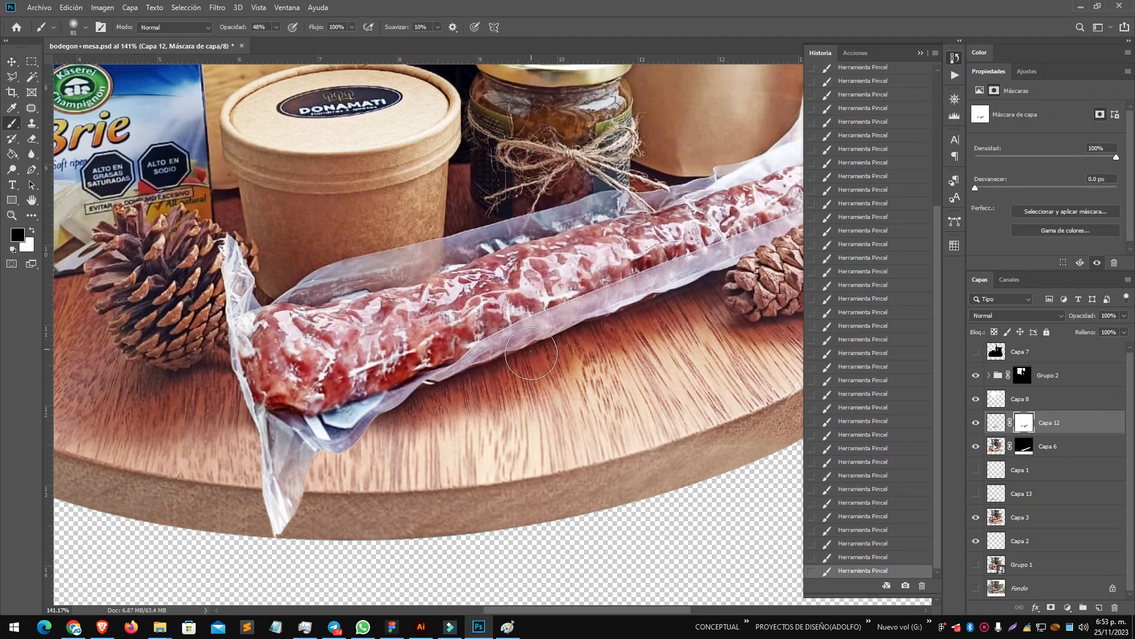
- Hide Capa 12 and trace a Pen path down the wrap's near end and along the sausage wrap's lower edge
{"action": "scroll", "coordinate": [561, 319], "scroll_direction": "down", "scroll_amount": 5}
{"action": "scroll", "coordinate": [562, 319], "scroll_direction": "up", "scroll_amount": 8}
{"action": "left_click", "coordinate": [974, 423]}
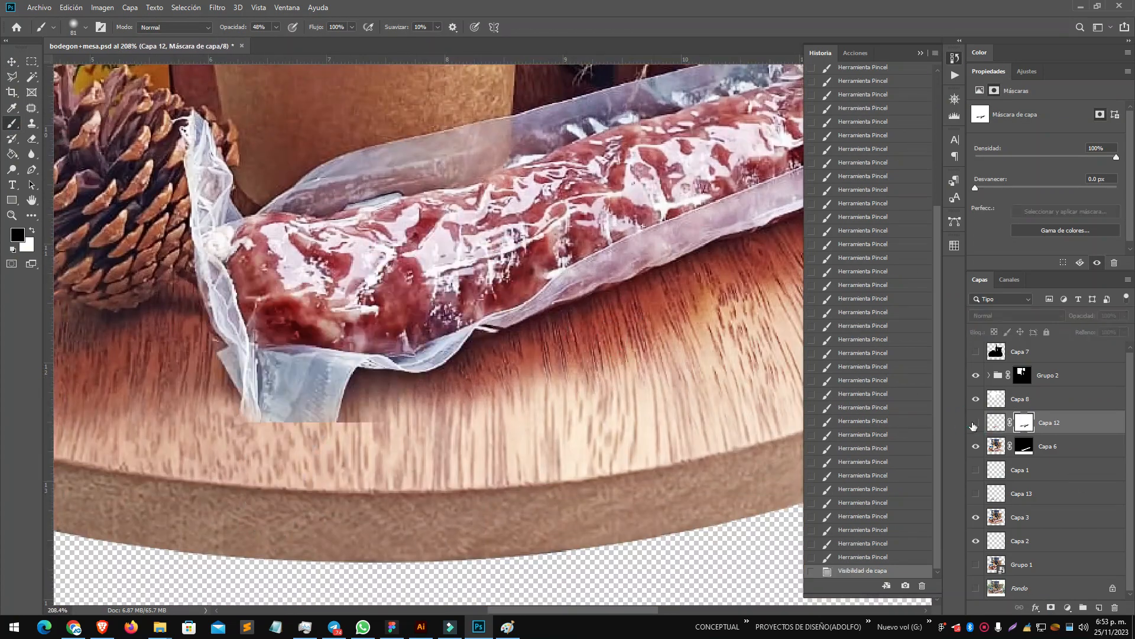
{"action": "scroll", "coordinate": [257, 420], "scroll_direction": "up", "scroll_amount": 1}
{"action": "scroll", "coordinate": [191, 270], "scroll_direction": "up", "scroll_amount": 1}
{"action": "key", "text": "p"}
{"action": "left_click", "coordinate": [184, 193]}
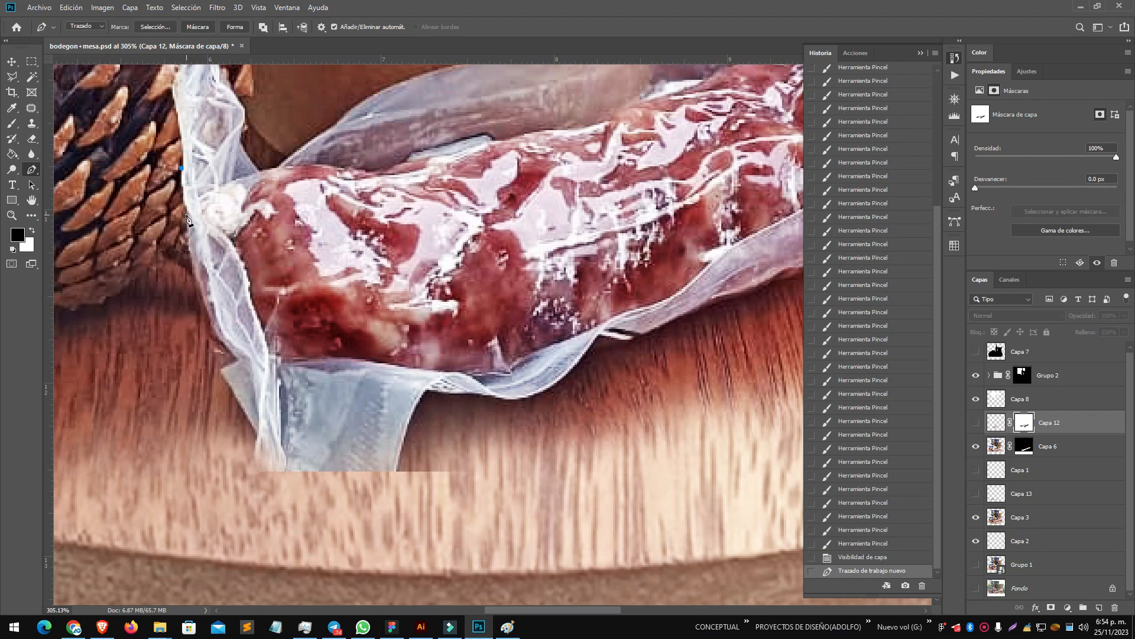
{"action": "left_click", "coordinate": [427, 390]}
{"action": "left_click_drag", "start_coordinate": [488, 397], "coordinate": [502, 401]}
{"action": "left_click_drag", "start_coordinate": [698, 321], "coordinate": [313, 437]}
{"action": "left_click", "coordinate": [374, 407]}
{"action": "left_click_drag", "start_coordinate": [393, 395], "coordinate": [400, 395]}
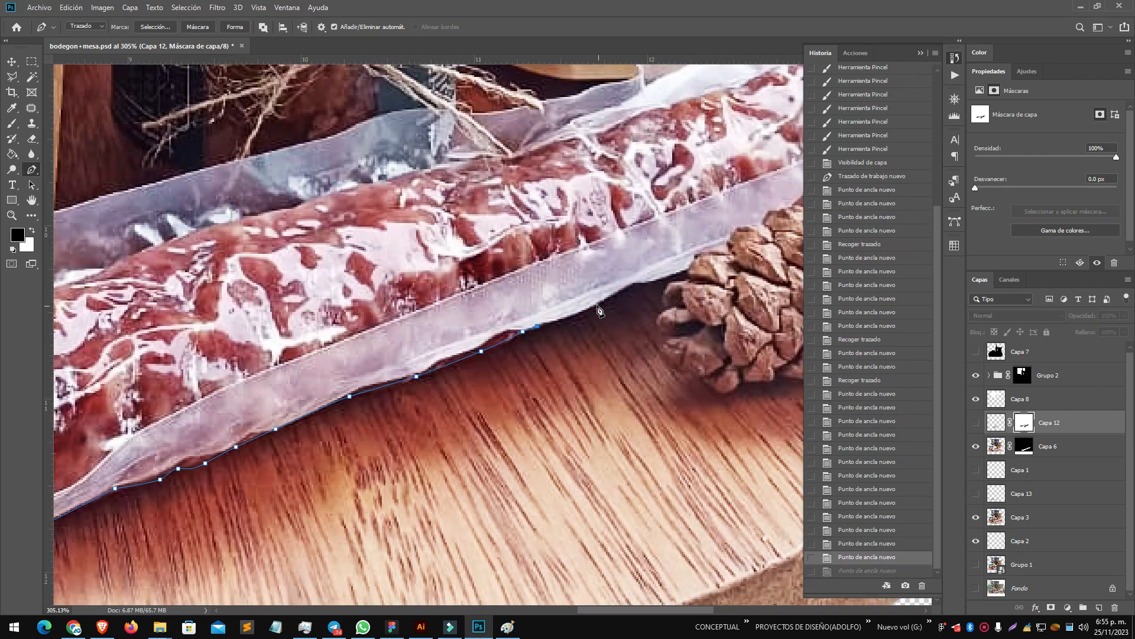
{"action": "left_click", "coordinate": [646, 284]}
{"action": "left_click", "coordinate": [686, 269]}
- Continue the path across the sausage and back along the wrap's upper edge, closing it at the tied end
{"action": "scroll", "coordinate": [686, 269], "scroll_direction": "down", "scroll_amount": 3}
{"action": "left_click_drag", "start_coordinate": [599, 288], "coordinate": [324, 430]}
{"action": "scroll", "coordinate": [324, 429], "scroll_direction": "down", "scroll_amount": 3}
{"action": "scroll", "coordinate": [513, 223], "scroll_direction": "up", "scroll_amount": 1}
{"action": "left_click", "coordinate": [380, 327]}
{"action": "left_click_drag", "start_coordinate": [204, 385], "coordinate": [594, 267]}
{"action": "scroll", "coordinate": [447, 280], "scroll_direction": "up", "scroll_amount": 3}
{"action": "left_click", "coordinate": [447, 280]}
{"action": "left_click_drag", "start_coordinate": [447, 280], "coordinate": [444, 282], "text": "ctrl"}
{"action": "left_click_drag", "start_coordinate": [359, 302], "coordinate": [295, 316]}
{"action": "left_click_drag", "start_coordinate": [242, 330], "coordinate": [557, 285]}
{"action": "scroll", "coordinate": [557, 285], "scroll_direction": "up", "scroll_amount": 3}
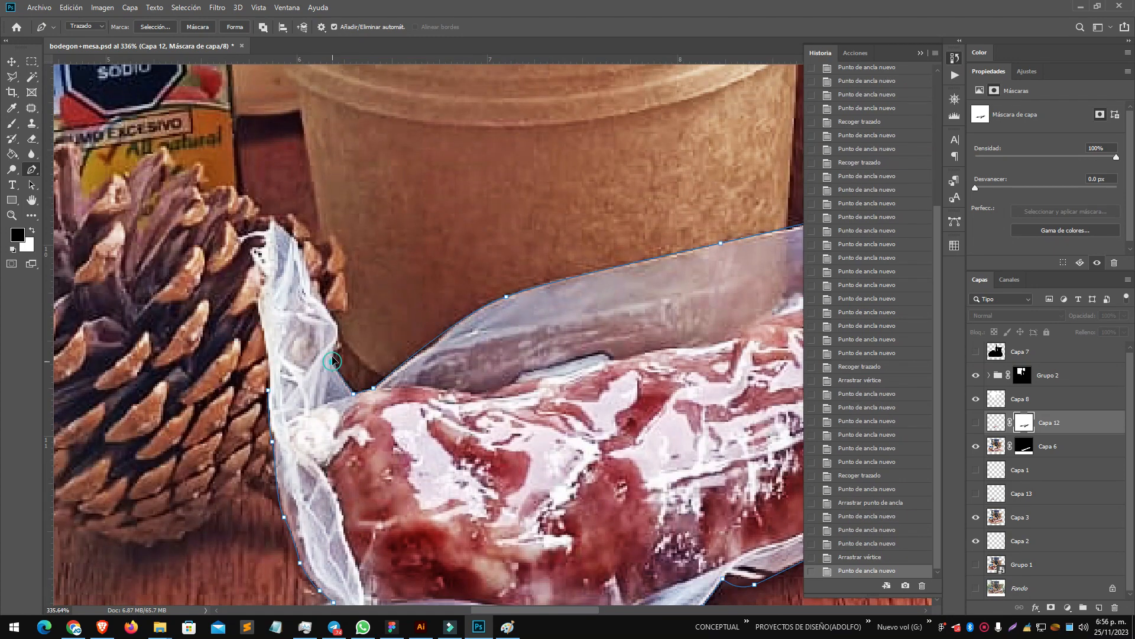
{"action": "scroll", "coordinate": [290, 381], "scroll_direction": "down", "scroll_amount": 5}
- Save the work path as 6.5 and load it as a selection
{"action": "left_click", "coordinate": [954, 221]}
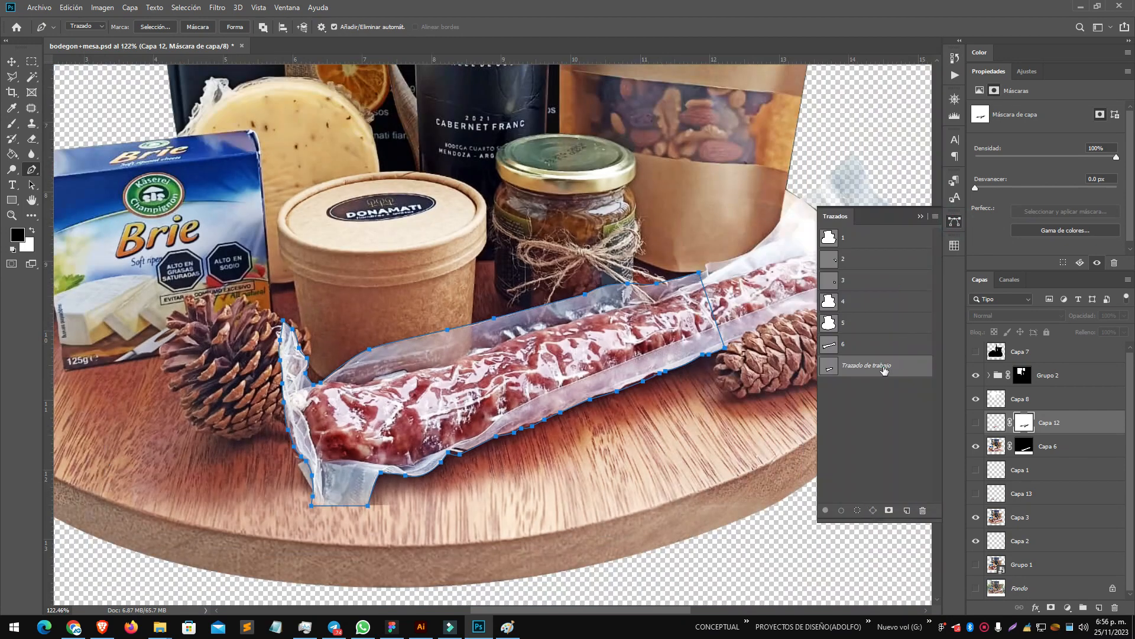
{"action": "double_click", "coordinate": [879, 366]}
{"action": "type", "text": "6.5"}
{"action": "key", "text": "Return"}
{"action": "key", "text": "ctrl+Return"}
- Check the contents of Capa 1 and Capa 13, and delete Capa 13
{"action": "left_click", "coordinate": [996, 446]}
{"action": "left_click", "coordinate": [975, 493]}
{"action": "left_click", "coordinate": [976, 493]}
{"action": "left_click", "coordinate": [1031, 495]}
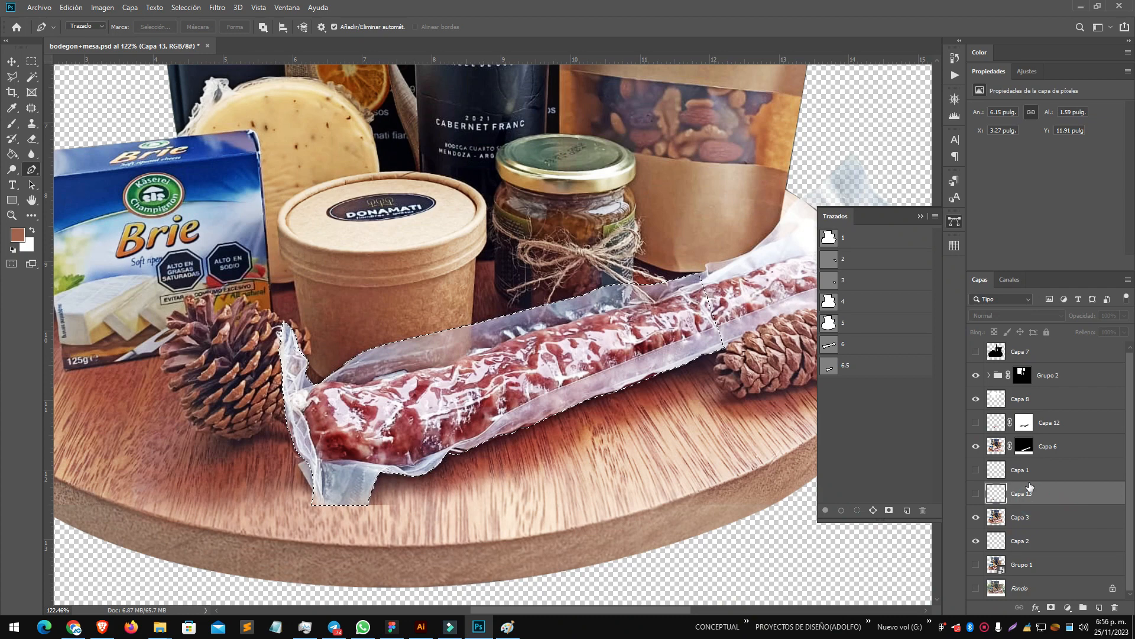
{"action": "left_click", "coordinate": [1022, 472]}
{"action": "left_click", "coordinate": [975, 470]}
{"action": "left_click", "coordinate": [976, 470]}
{"action": "left_click", "coordinate": [976, 493]}
{"action": "left_click", "coordinate": [1013, 490]}
{"action": "left_click", "coordinate": [1114, 607]}
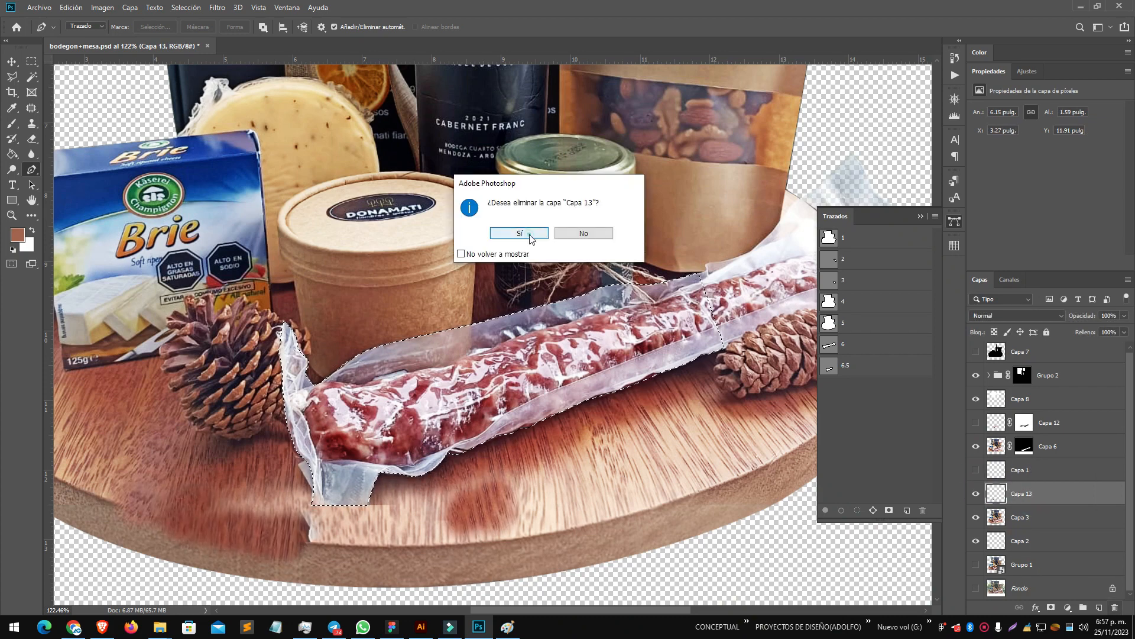
{"action": "left_click", "coordinate": [528, 235]}
- Move Capa 1 up the layer stack to just below Capa 7
{"action": "left_click_drag", "start_coordinate": [1023, 360], "coordinate": [1023, 365]}
{"action": "left_click", "coordinate": [1020, 495]}
{"action": "left_click", "coordinate": [976, 471]}
{"action": "left_click", "coordinate": [976, 472]}
{"action": "left_click_drag", "start_coordinate": [1020, 471], "coordinate": [1021, 365]}
- Copy the selected sausage area of Capa 3 to a new layer and show Capa 12 again
{"action": "left_click", "coordinate": [1020, 496]}
{"action": "key", "text": "ctrl+j"}
{"action": "left_click", "coordinate": [976, 448]}
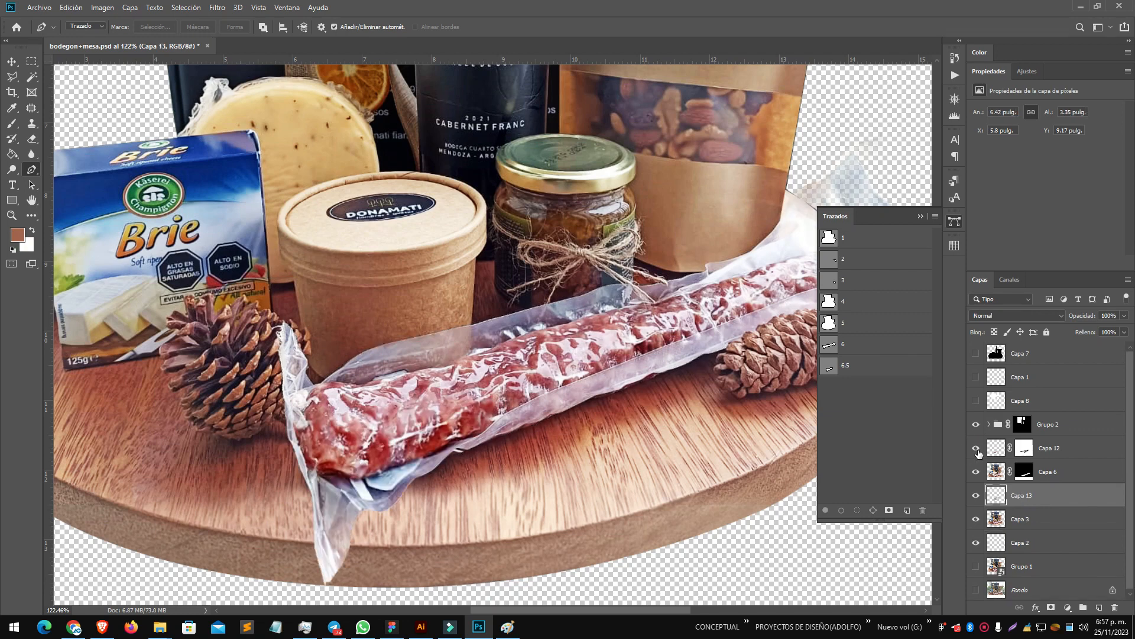
- Export the document as a transparent PNG scaled to 75% (1200 x 1125 px)
{"action": "key", "text": "ctrl+0"}
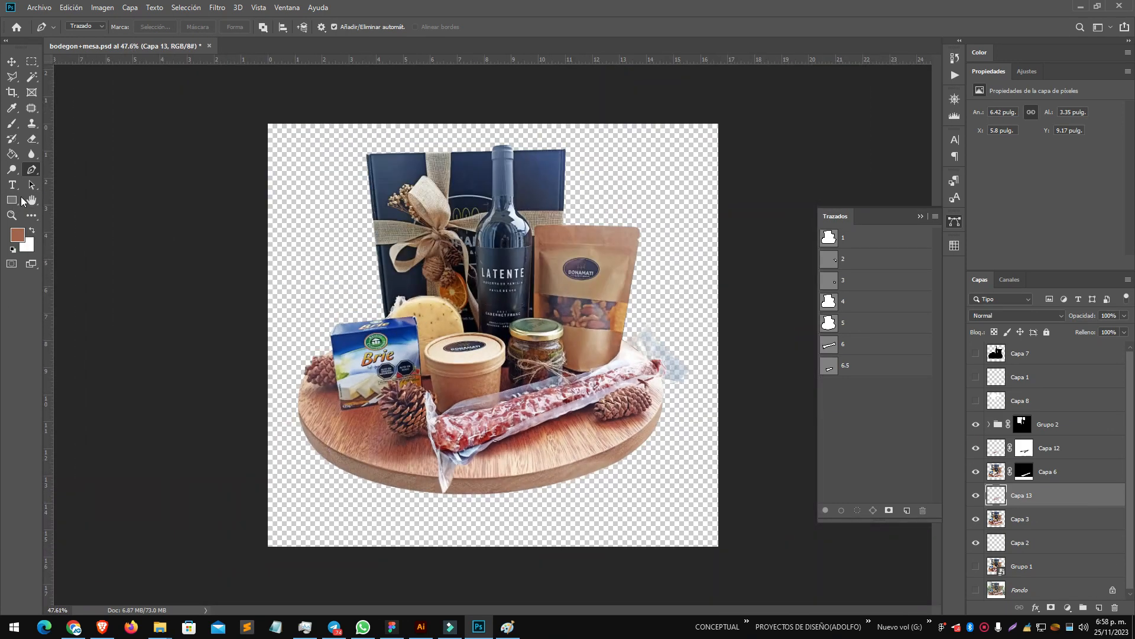
{"action": "left_click", "coordinate": [71, 8]}
{"action": "left_click", "coordinate": [228, 180]}
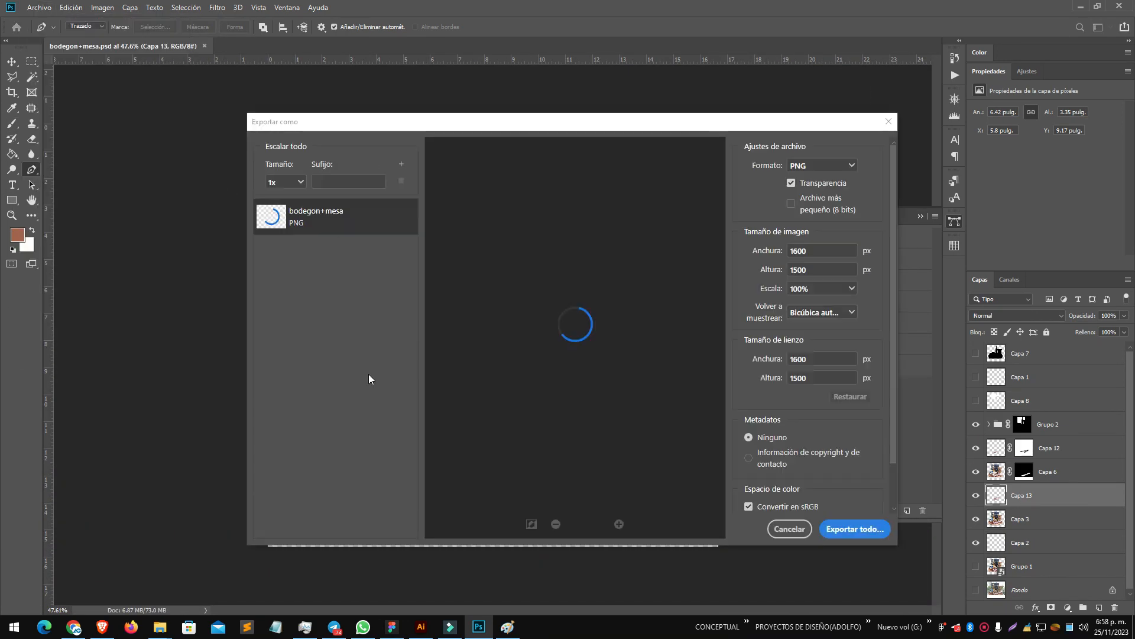
{"action": "left_click", "coordinate": [822, 288]}
{"action": "left_click", "coordinate": [804, 362]}
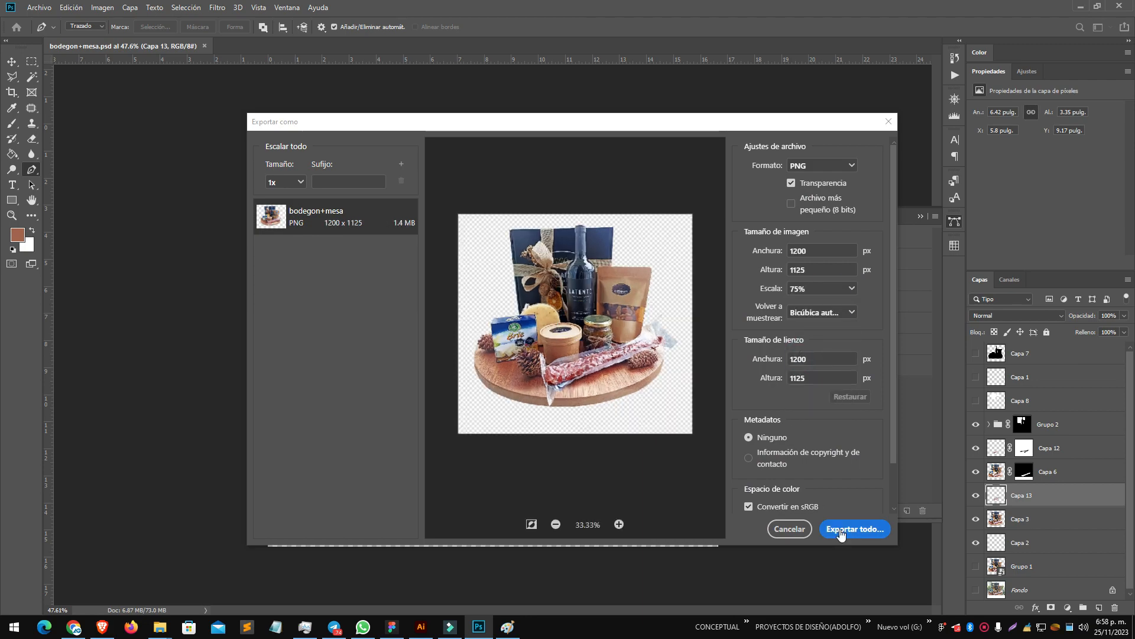
{"action": "left_click", "coordinate": [855, 529]}
{"action": "left_click", "coordinate": [503, 301]}
- Close bodegon+mesa.psd and open the exported bodegon+mesa.png from its folder in Photoshop
{"action": "left_click", "coordinate": [209, 45]}
{"action": "left_click", "coordinate": [520, 232]}
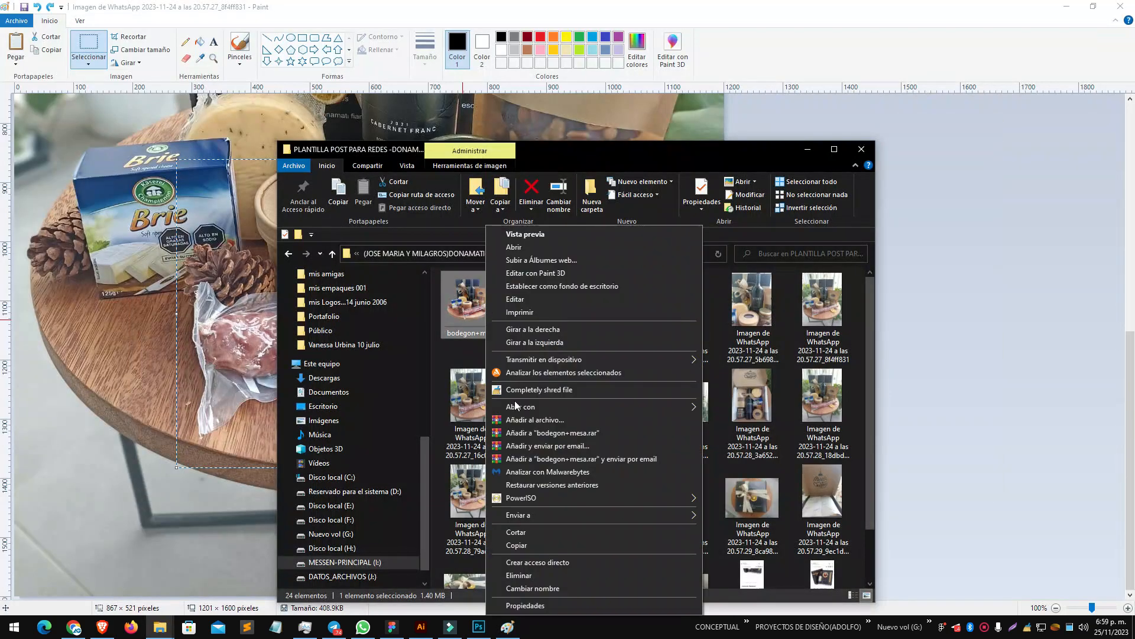
{"action": "left_click", "coordinate": [515, 406]}
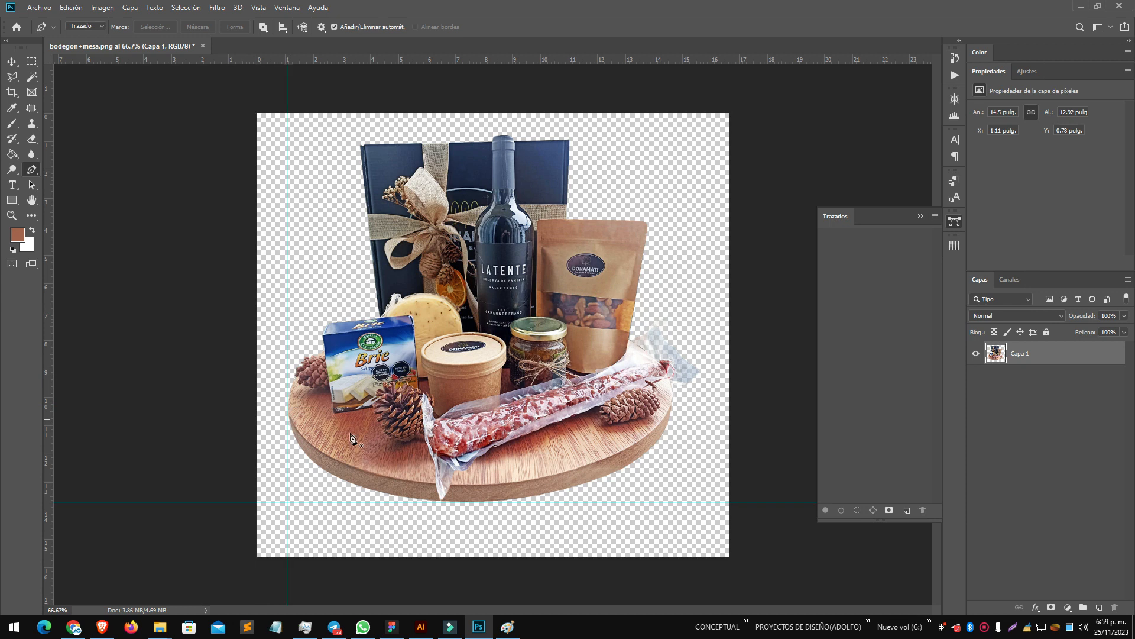
- Set guides around the basket and slightly skew Capa 1 at its sides to straighten the composition
{"action": "left_click_drag", "start_coordinate": [589, 135], "coordinate": [588, 139]}
{"action": "key", "text": "ctrl+t"}
{"action": "left_click_drag", "start_coordinate": [700, 318], "coordinate": [700, 326]}
{"action": "left_click_drag", "start_coordinate": [288, 320], "coordinate": [291, 314]}
{"action": "key", "text": "Return"}
{"action": "left_click", "coordinate": [12, 62]}
- Distort the upper and lower corners of Capa 1 slightly and pull its lower edge down
{"action": "key", "text": "ctrl+t"}
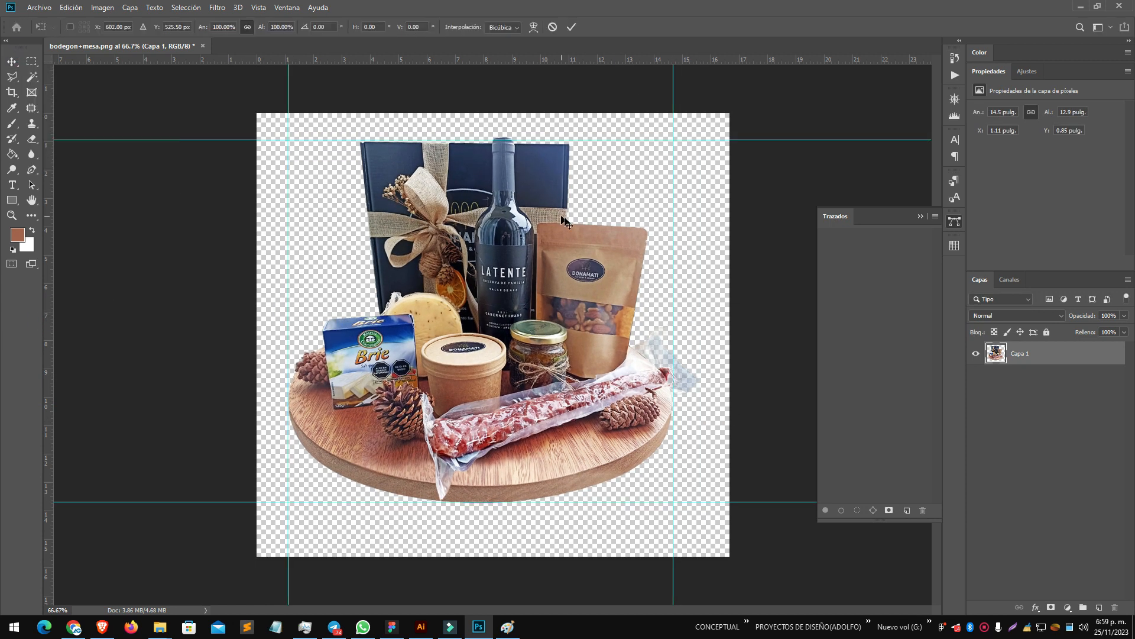
{"action": "left_click_drag", "start_coordinate": [700, 137], "coordinate": [701, 132]}
{"action": "left_click_drag", "start_coordinate": [288, 503], "coordinate": [284, 502]}
{"action": "key", "text": "Return"}
{"action": "key", "text": "ctrl+t"}
{"action": "left_click_drag", "start_coordinate": [492, 502], "coordinate": [491, 539]}
{"action": "key", "text": "Return"}
- Browse the project folders for the oval Donamati logo and place logo-donamati_web_ovalo in the image
{"action": "key", "text": "alt+Tab"}
{"action": "key", "text": "BackSpace"}
{"action": "double_click", "coordinate": [753, 309]}
{"action": "key", "text": "BackSpace"}
{"action": "double_click", "coordinate": [752, 402]}
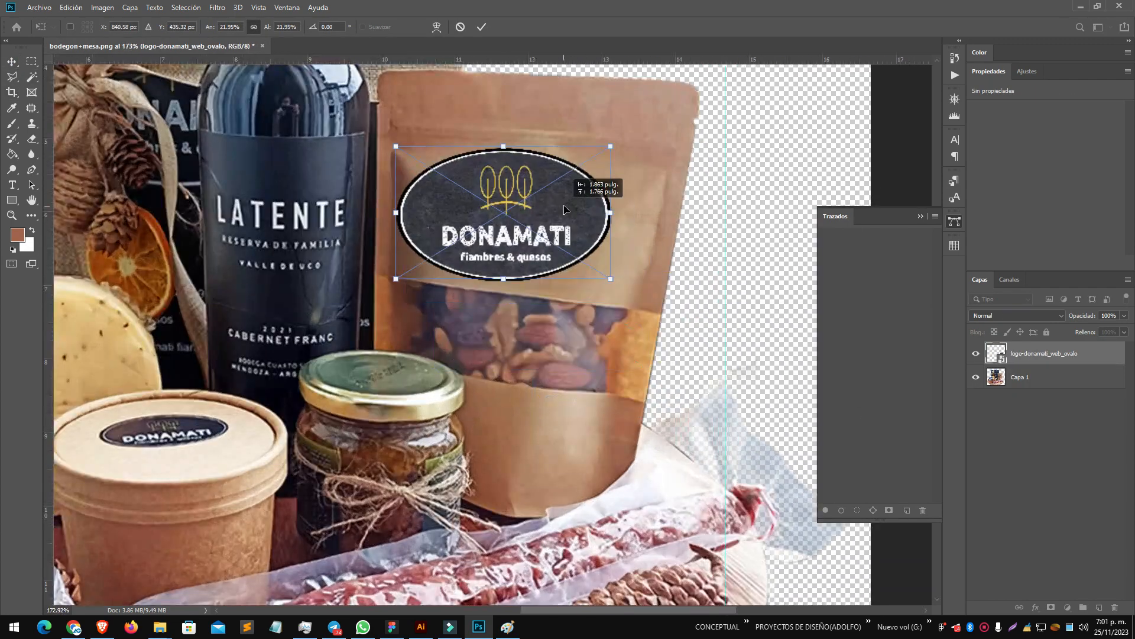
- Duplicate the logo and fit the original over the nut bag's oval label at about 11.4% width and 9.2% height
{"action": "scroll", "coordinate": [506, 220], "scroll_direction": "up", "scroll_amount": 5}
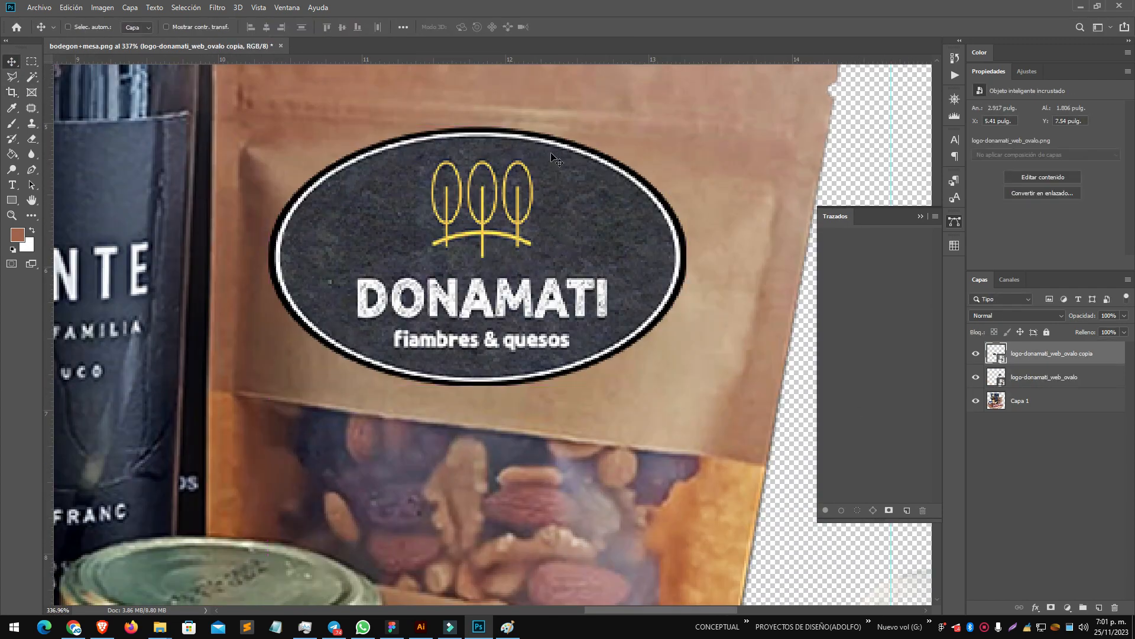
{"action": "left_click_drag", "start_coordinate": [557, 264], "coordinate": [521, 264]}
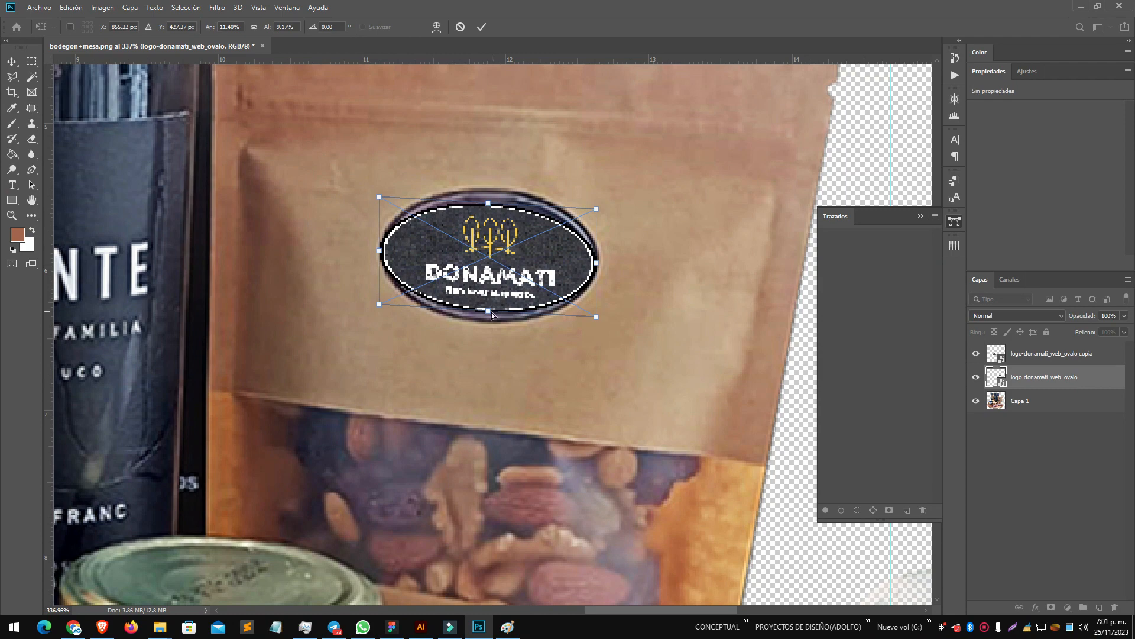
{"action": "key", "text": "Return"}
- Fit the logo copy over the paper tub's lid label at about 13.8% width, 5.2% height and -4° rotation
{"action": "scroll", "coordinate": [430, 249], "scroll_direction": "down", "scroll_amount": 5}
{"action": "scroll", "coordinate": [152, 431], "scroll_direction": "up", "scroll_amount": 4}
{"action": "left_click", "coordinate": [152, 431]}
{"action": "key", "text": "ctrl+t"}
{"action": "scroll", "coordinate": [216, 366], "scroll_direction": "up", "scroll_amount": 4}
{"action": "left_click_drag", "start_coordinate": [461, 460], "coordinate": [320, 445]}
{"action": "left_click_drag", "start_coordinate": [247, 444], "coordinate": [248, 398]}
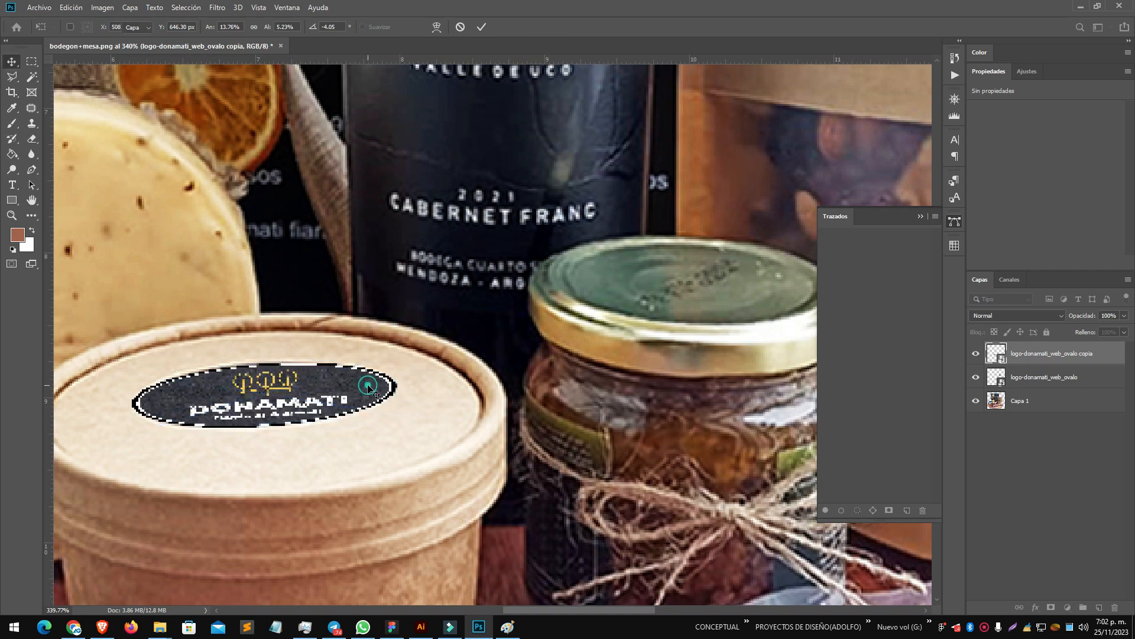
{"action": "key", "text": "Return"}
- Merge both logo layers with Capa 1 and save bodegon+mesa.png
{"action": "scroll", "coordinate": [517, 374], "scroll_direction": "down", "scroll_amount": 5}
{"action": "scroll", "coordinate": [414, 402], "scroll_direction": "up", "scroll_amount": 2}
{"action": "right_click", "coordinate": [1023, 396]}
{"action": "left_click", "coordinate": [1061, 356], "text": "shift"}
{"action": "right_click", "coordinate": [1061, 357]}
{"action": "left_click", "coordinate": [905, 460]}
{"action": "key", "text": "ctrl+s"}
- Open the PLANTILLA POST PARA REDES -DONAMATI folder, and switch to Figma to view the basket in the Instagram post - 2 frame
{"action": "scroll", "coordinate": [455, 378], "scroll_direction": "down", "scroll_amount": 2}
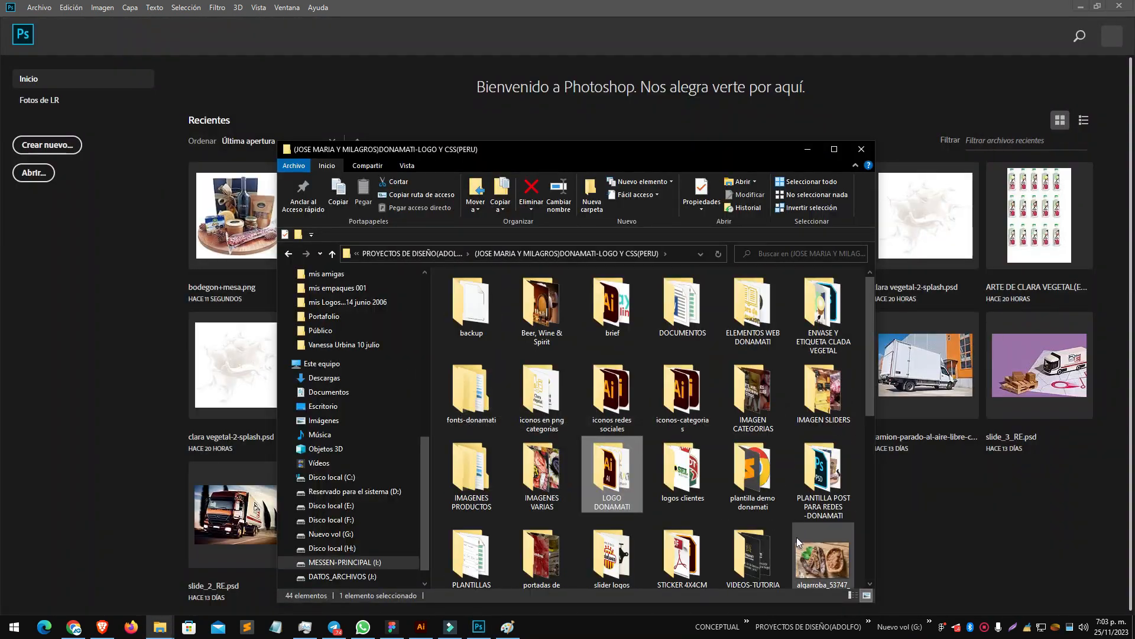
{"action": "double_click", "coordinate": [806, 466]}
{"action": "key", "text": "super+Tab"}
{"action": "left_click", "coordinate": [483, 330]}
{"action": "scroll", "coordinate": [525, 166], "scroll_direction": "down", "scroll_amount": 5}
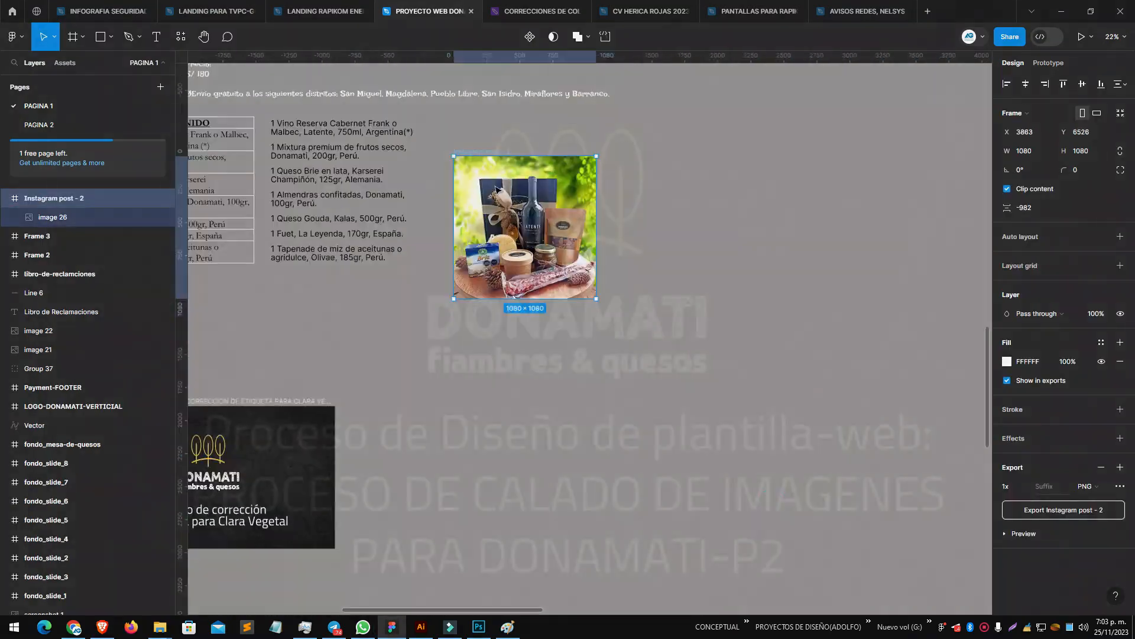
{"action": "scroll", "coordinate": [503, 248], "scroll_direction": "up", "scroll_amount": 5}
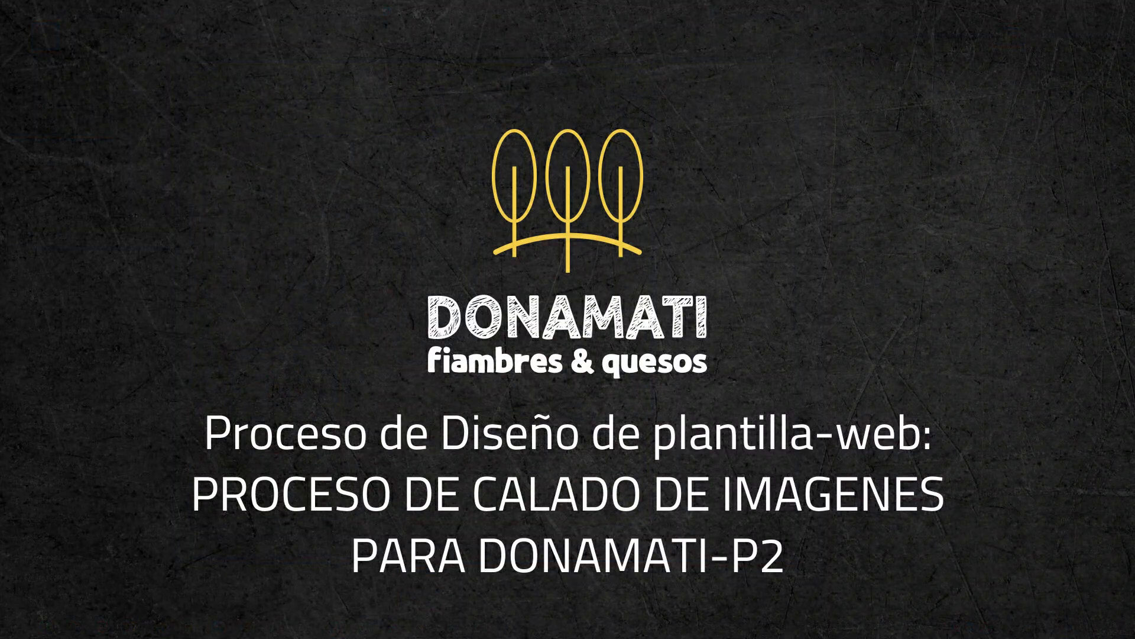